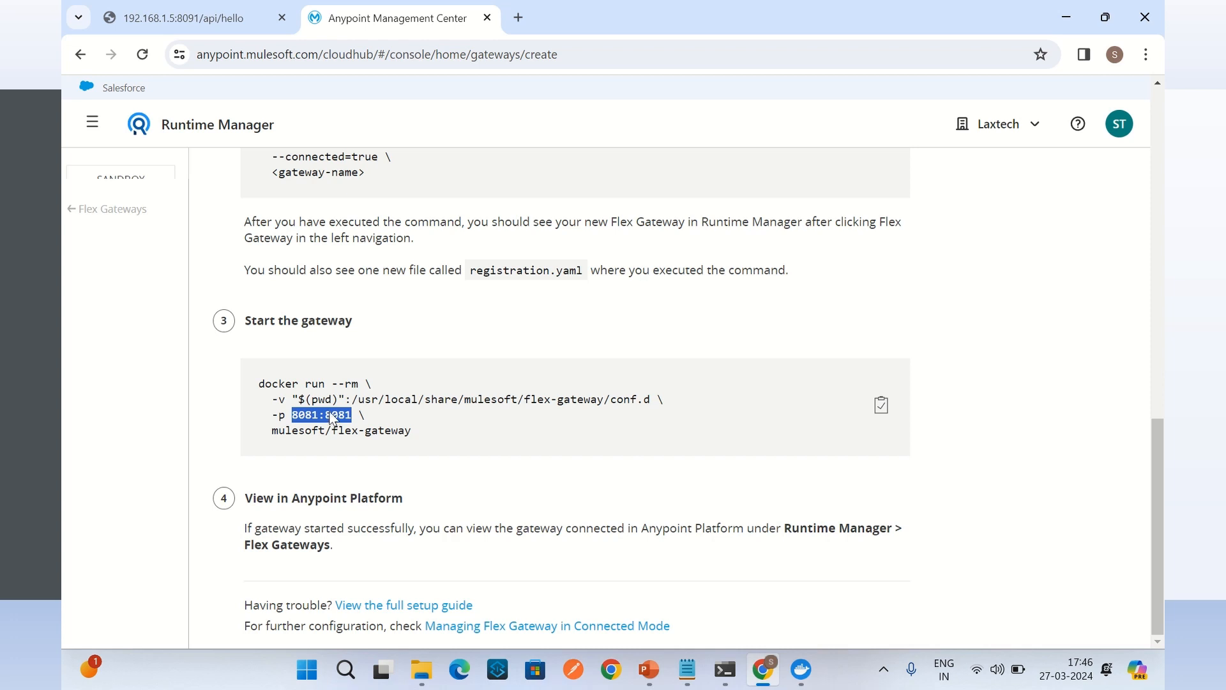
# - Examine the gateway start command's port mapping, the Docker registration and start commands in the notes, and the Flex Gateway console output
pyautogui.moveTo(307, 419)
pyautogui.mouseDown()
pyautogui.moveTo(289, 419)
pyautogui.moveTo(323, 419)
pyautogui.moveTo(302, 422)
pyautogui.mouseUp()
pyautogui.click(687, 671)
pyautogui.moveTo(437, 273); pyautogui.dragTo(271, 119)
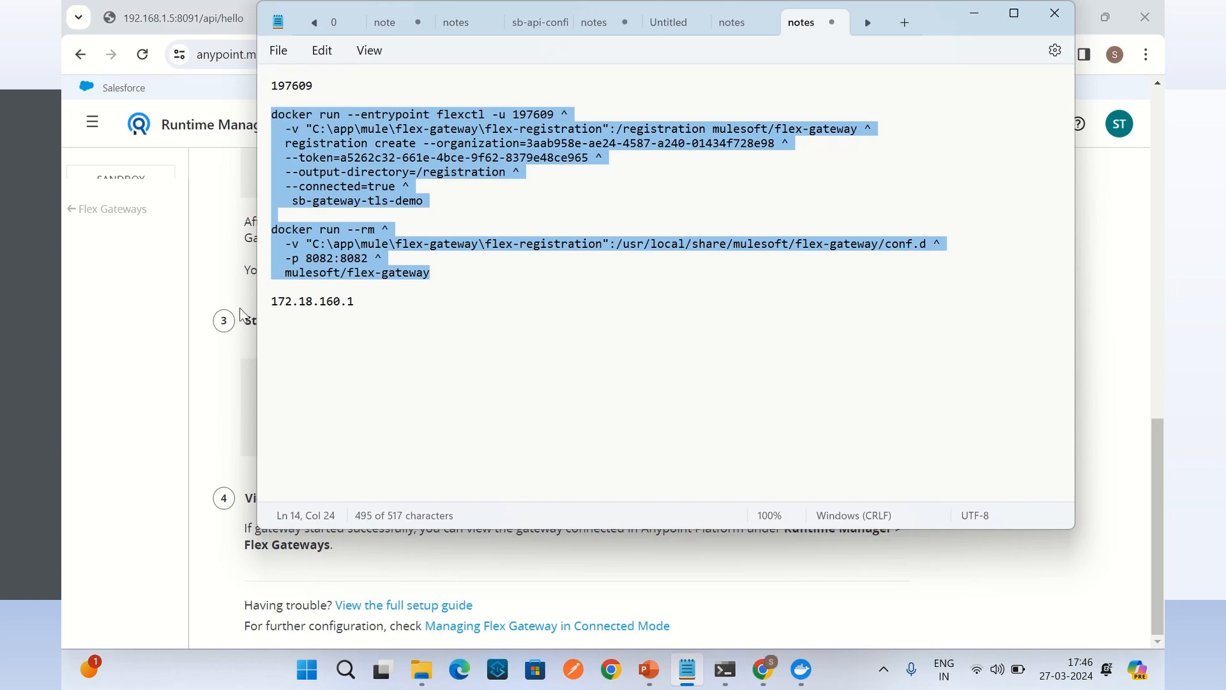
pyautogui.click(725, 669)
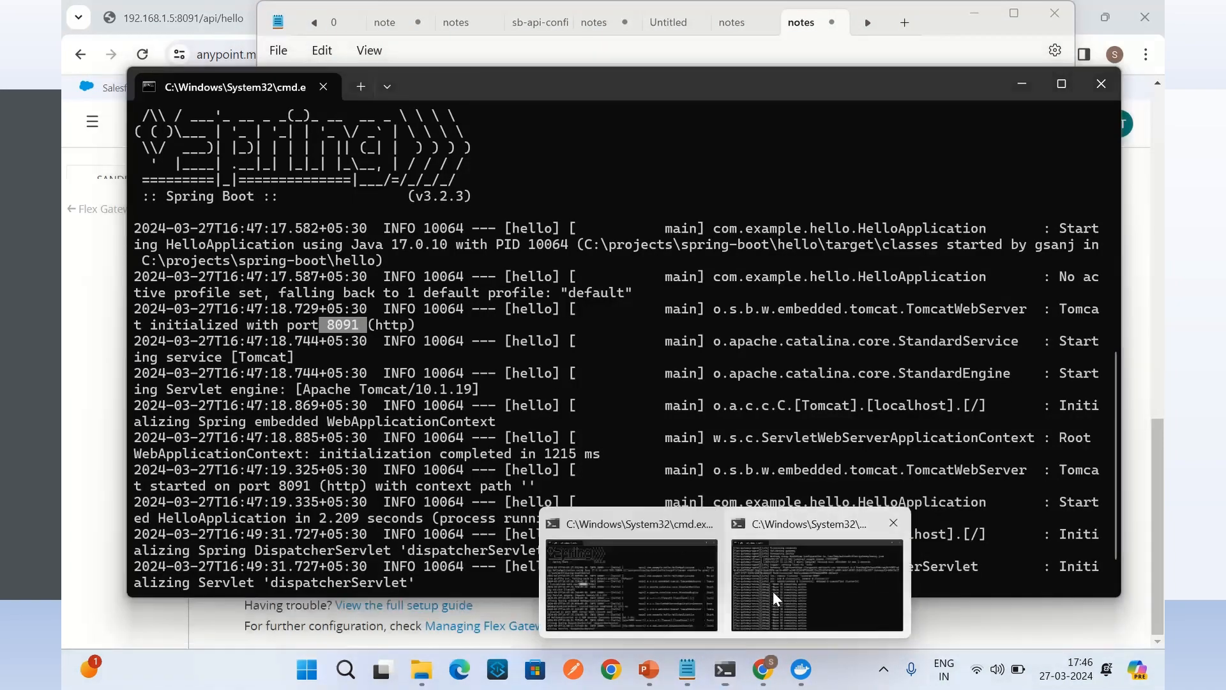
pyautogui.click(772, 591)
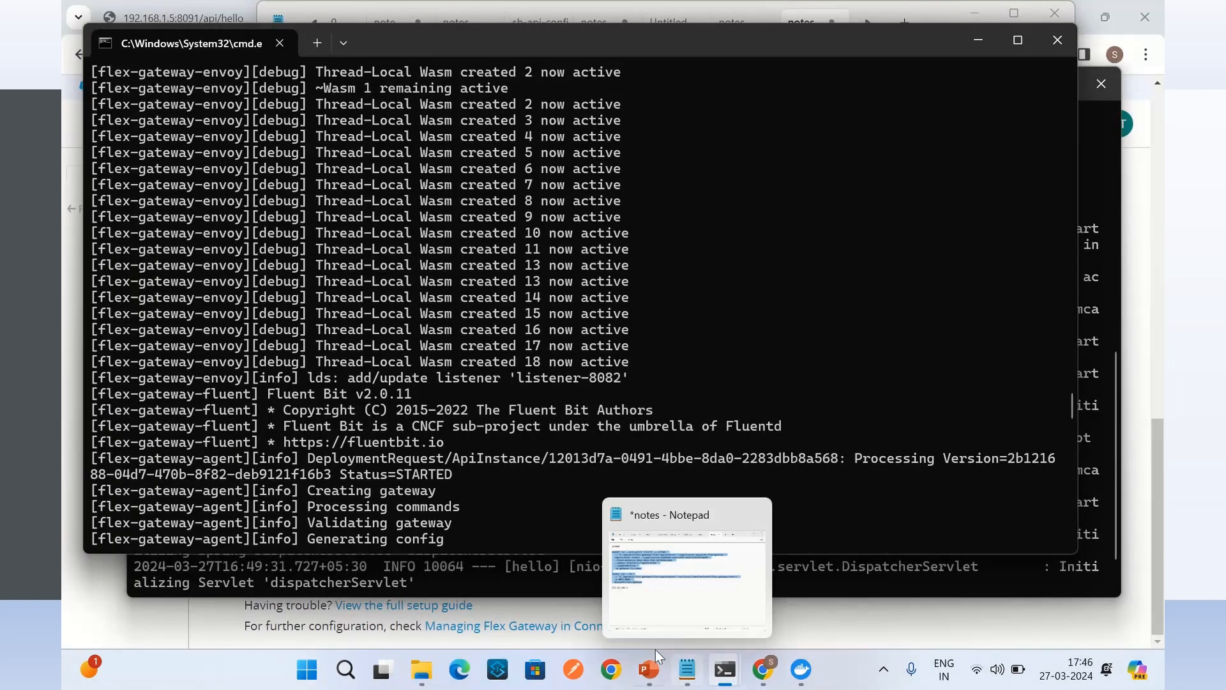
# - Return to the browser, open the Flex Gateways list in Runtime Manager and filter it by CONNECTED status
pyautogui.click(764, 669)
pyautogui.scroll(6, 447, 319)
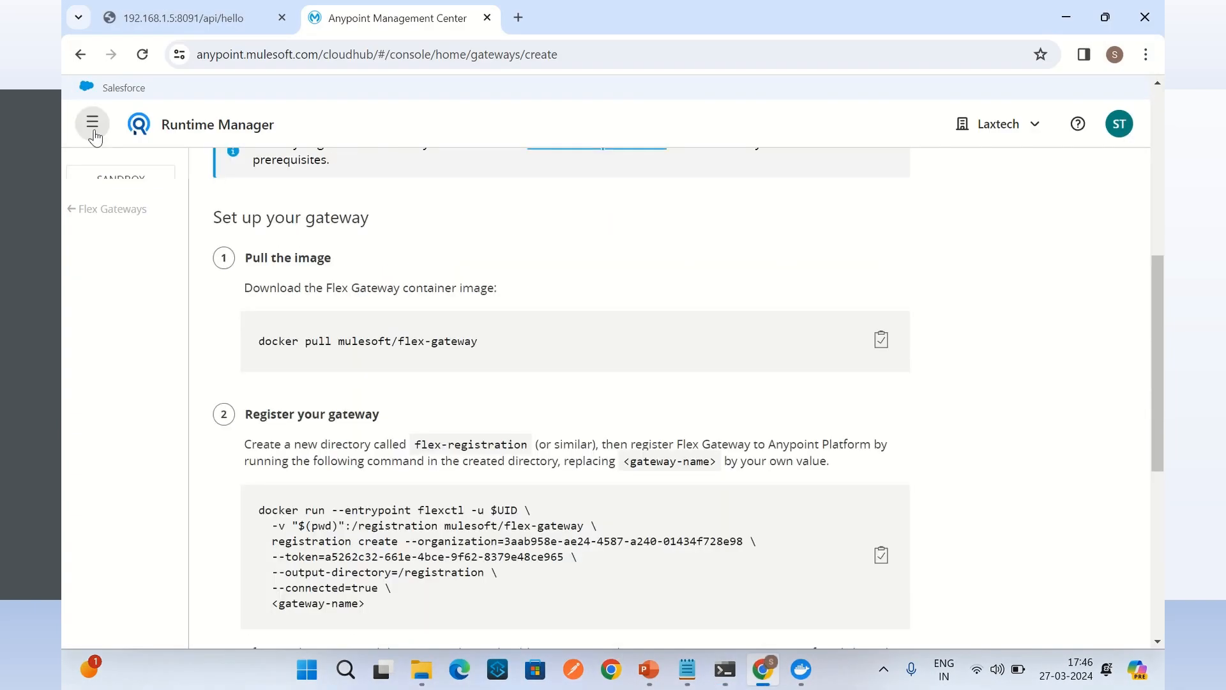
pyautogui.click(92, 122)
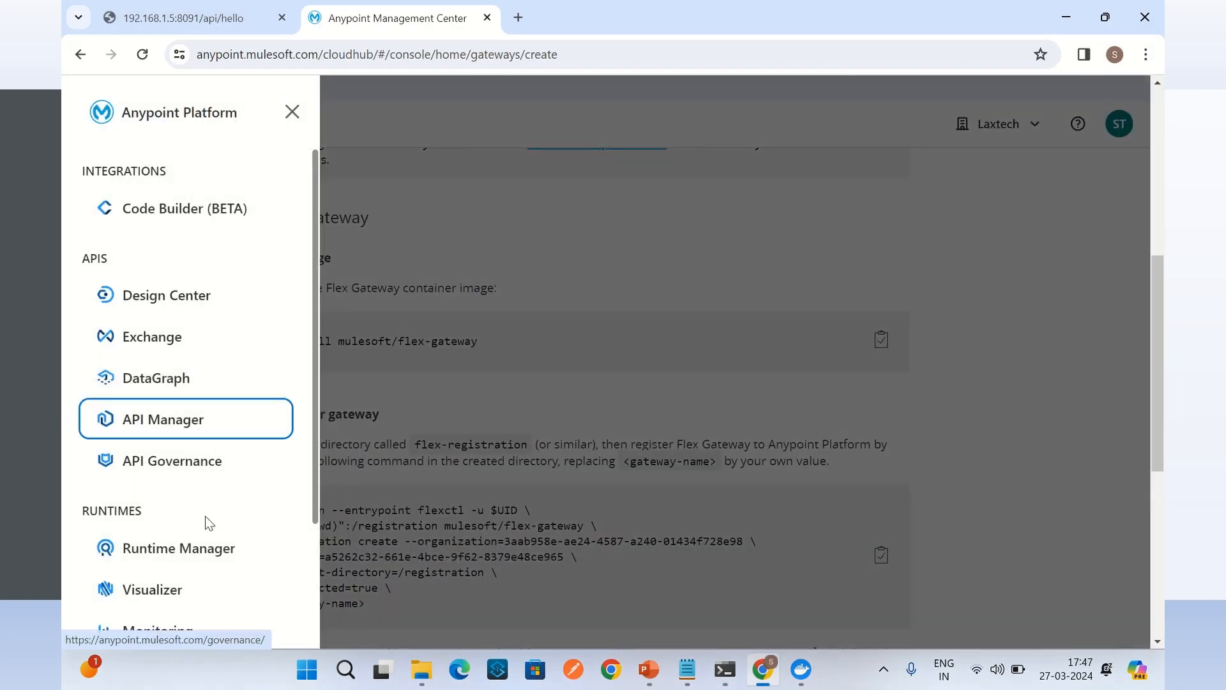
pyautogui.click(217, 548)
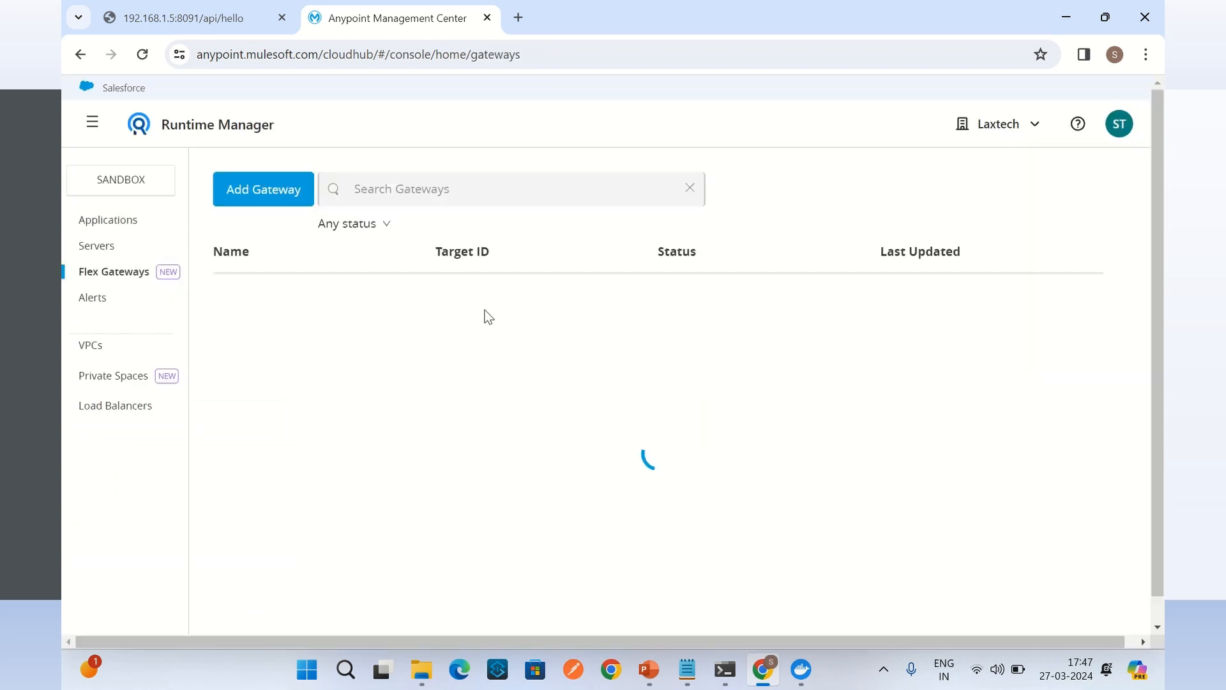
pyautogui.click(377, 223)
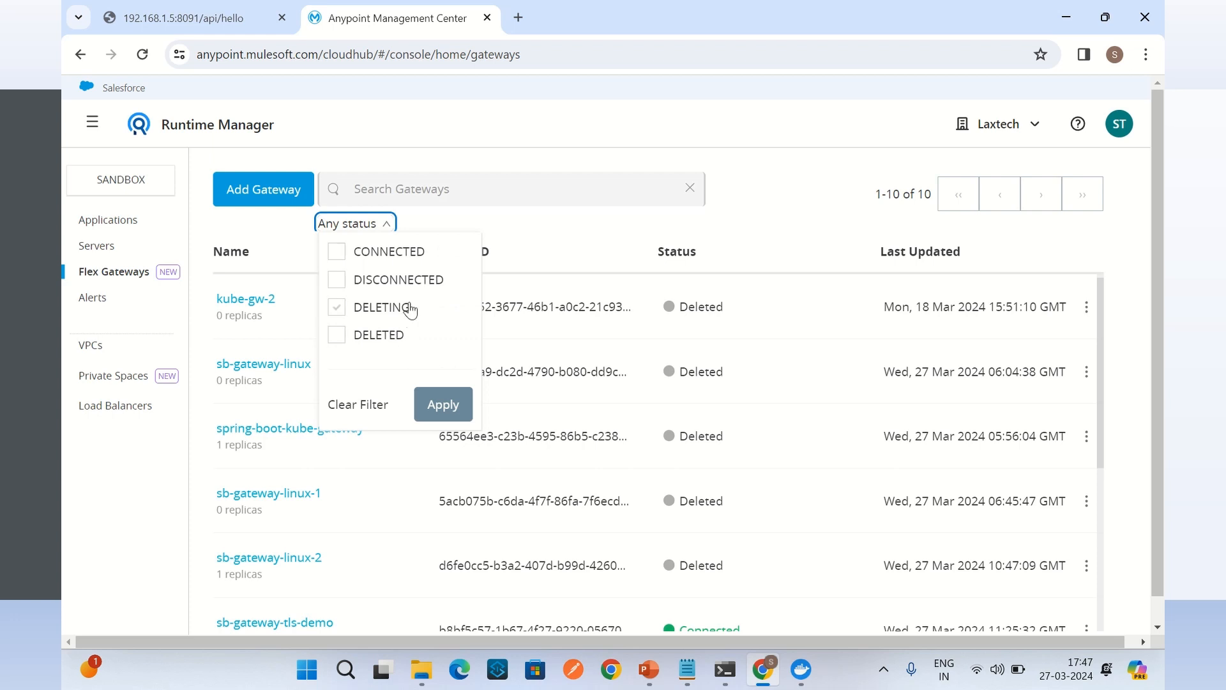
pyautogui.click(336, 251)
pyautogui.click(441, 404)
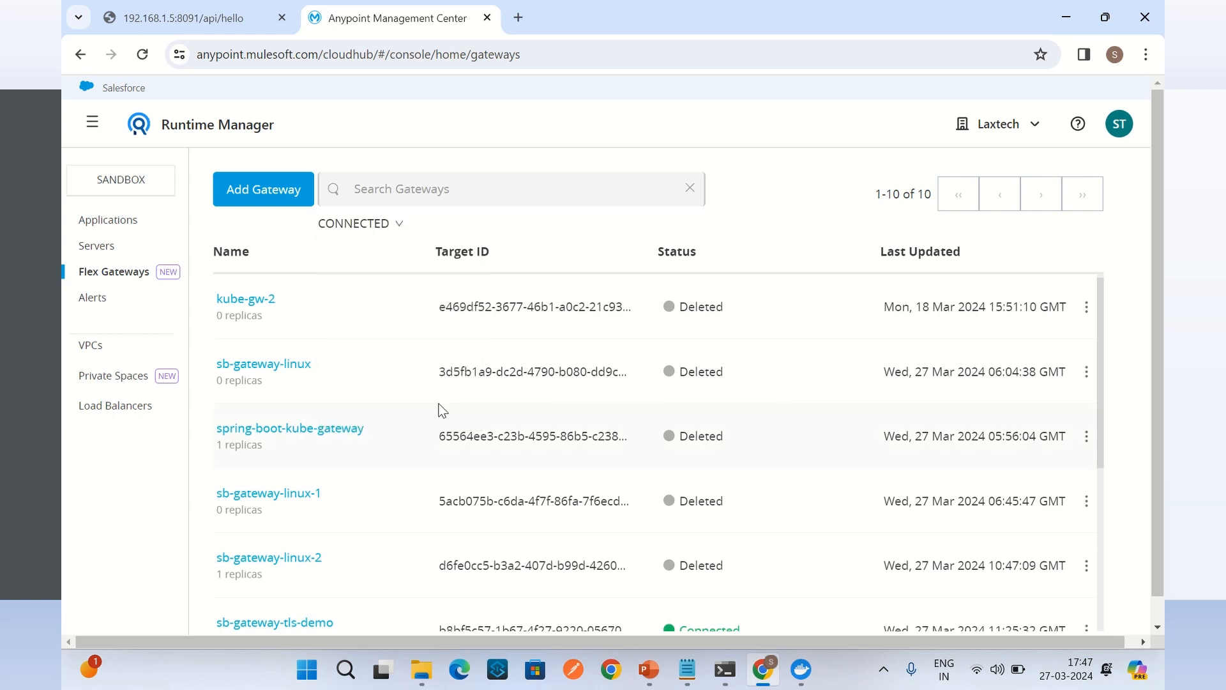
pyautogui.moveTo(353, 307); pyautogui.dragTo(255, 364)
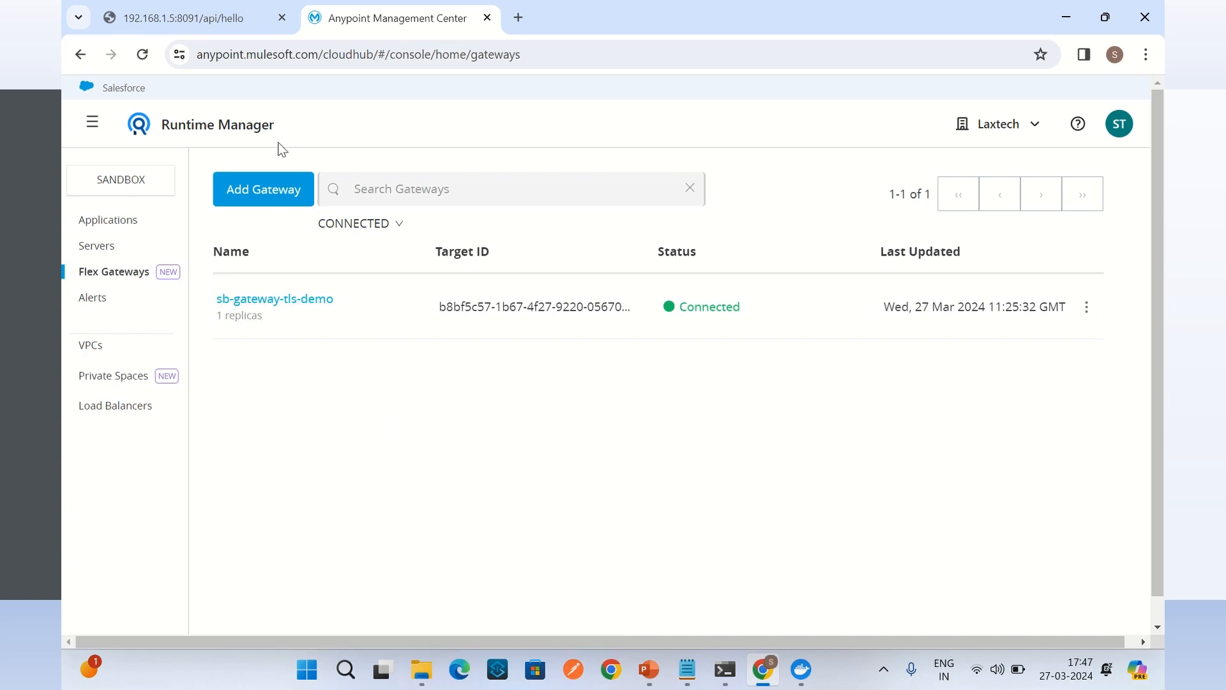
# - Check in the Spring Boot console which port the hello application runs on
pyautogui.moveTo(726, 664)
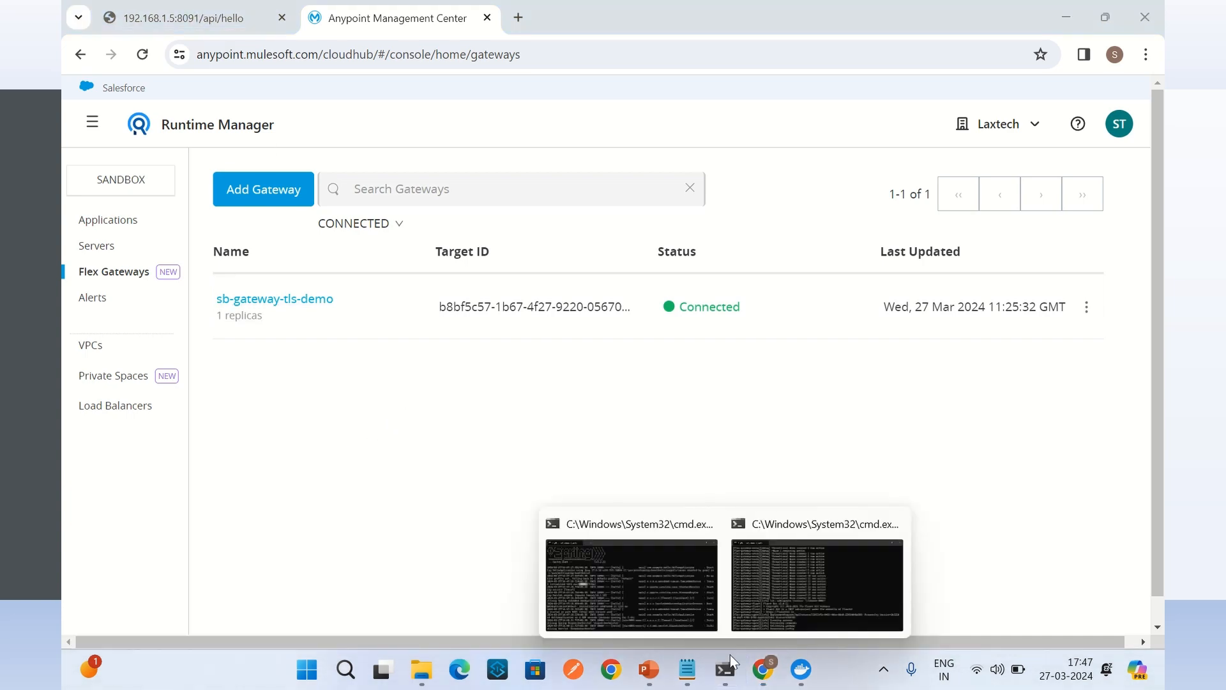
pyautogui.click(659, 601)
pyautogui.moveTo(285, 205); pyautogui.dragTo(385, 208)
pyautogui.click(325, 369)
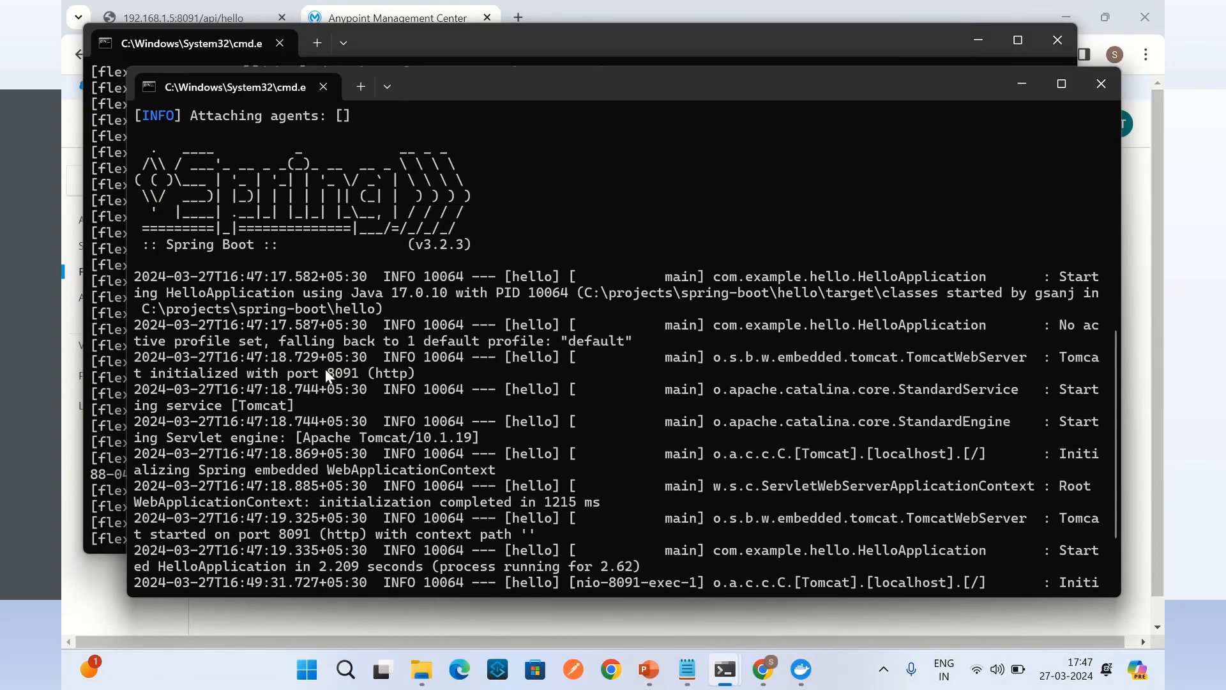
pyautogui.moveTo(350, 369); pyautogui.dragTo(404, 369)
# - Examine the URL and response of the hello API at 192.168.1.5:8091/api/hello in the browser
pyautogui.click(769, 680)
pyautogui.click(169, 23)
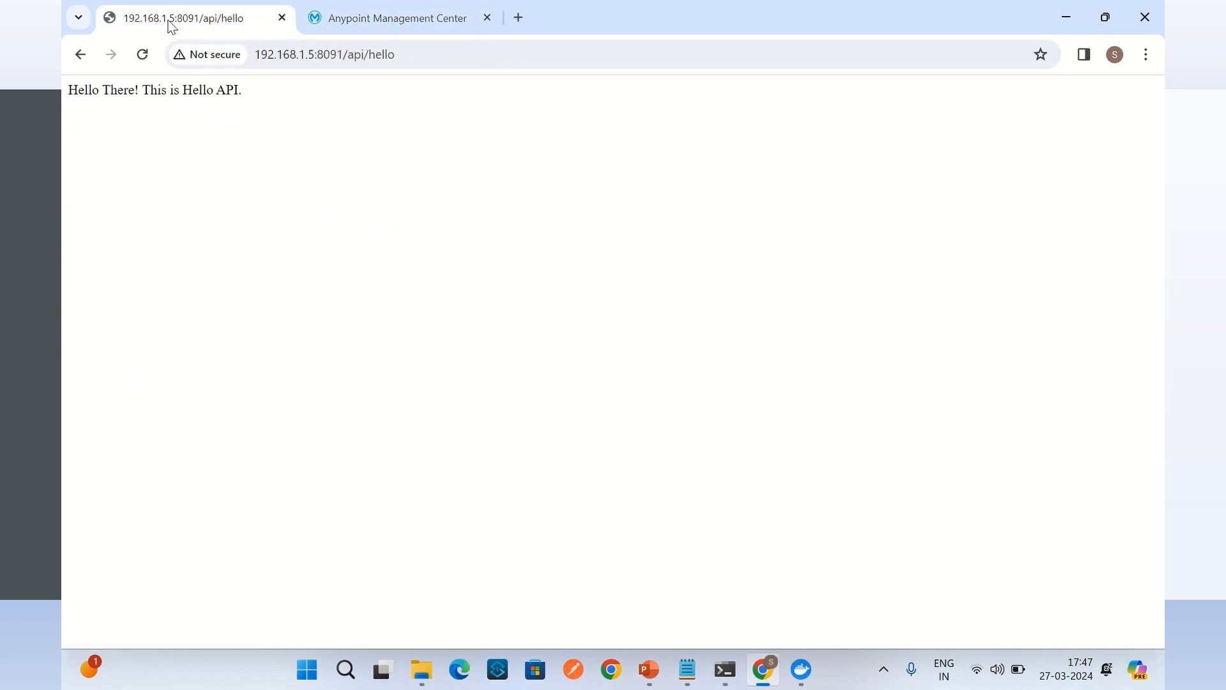
pyautogui.click(273, 55)
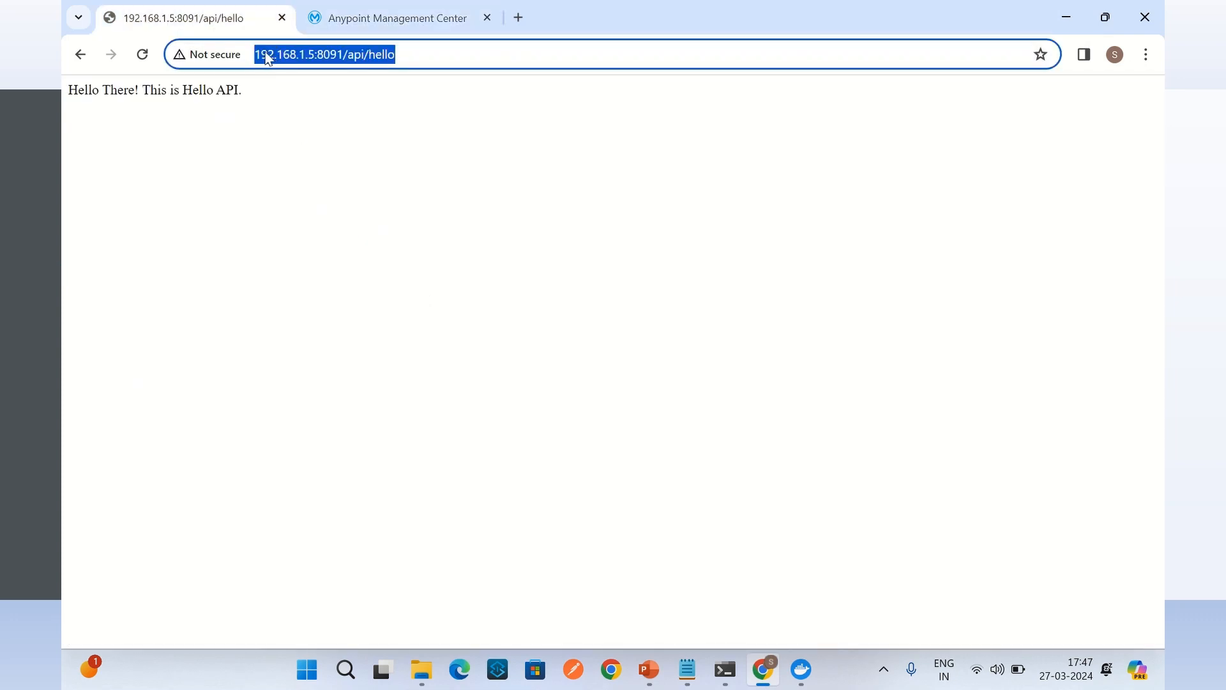
pyautogui.click(265, 53)
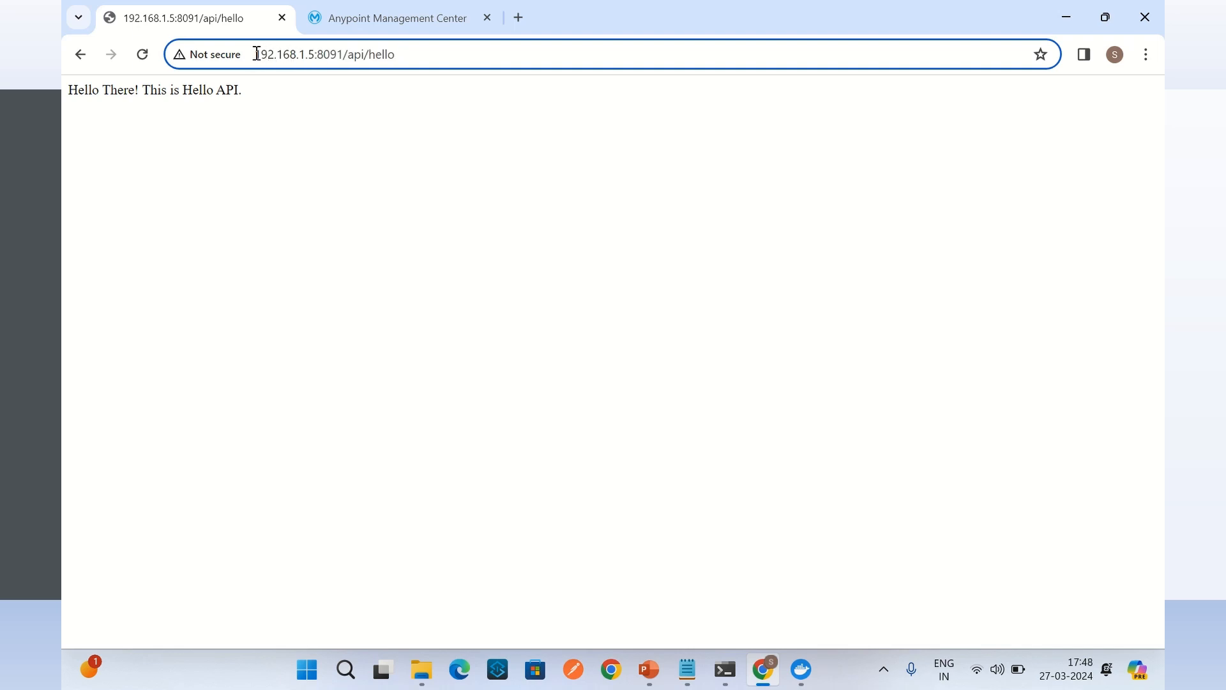
pyautogui.moveTo(258, 54); pyautogui.dragTo(416, 56)
pyautogui.click(426, 55)
pyautogui.press('Escape')
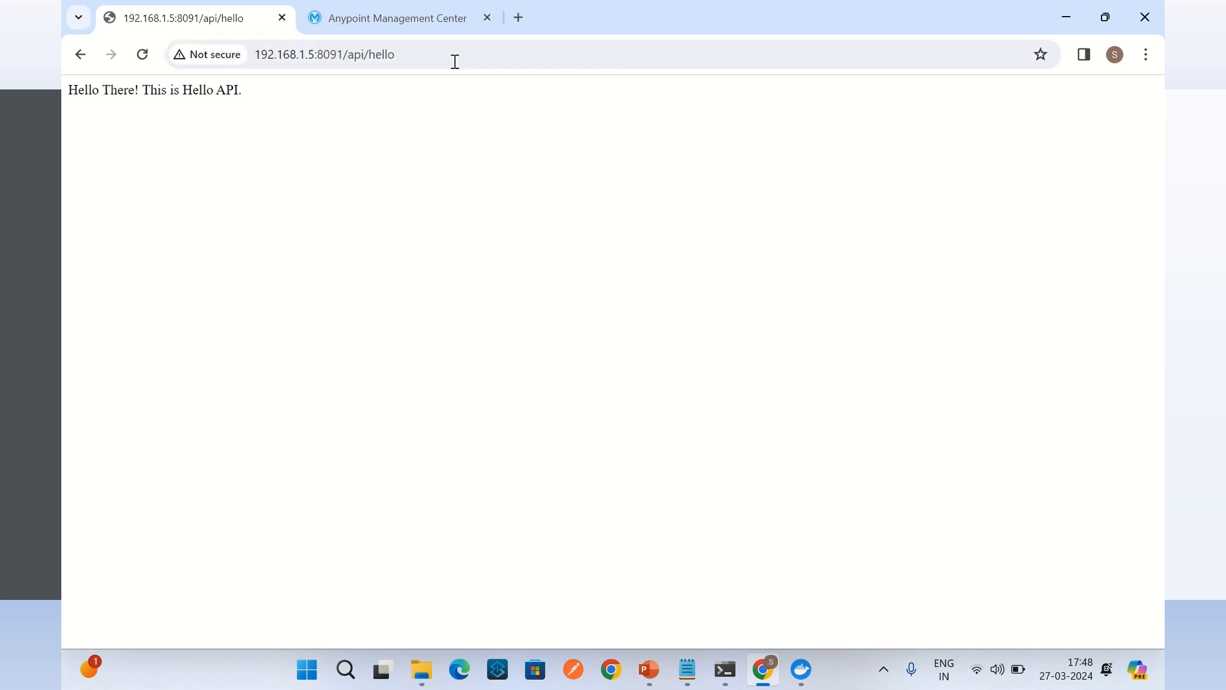
pyautogui.click(255, 55)
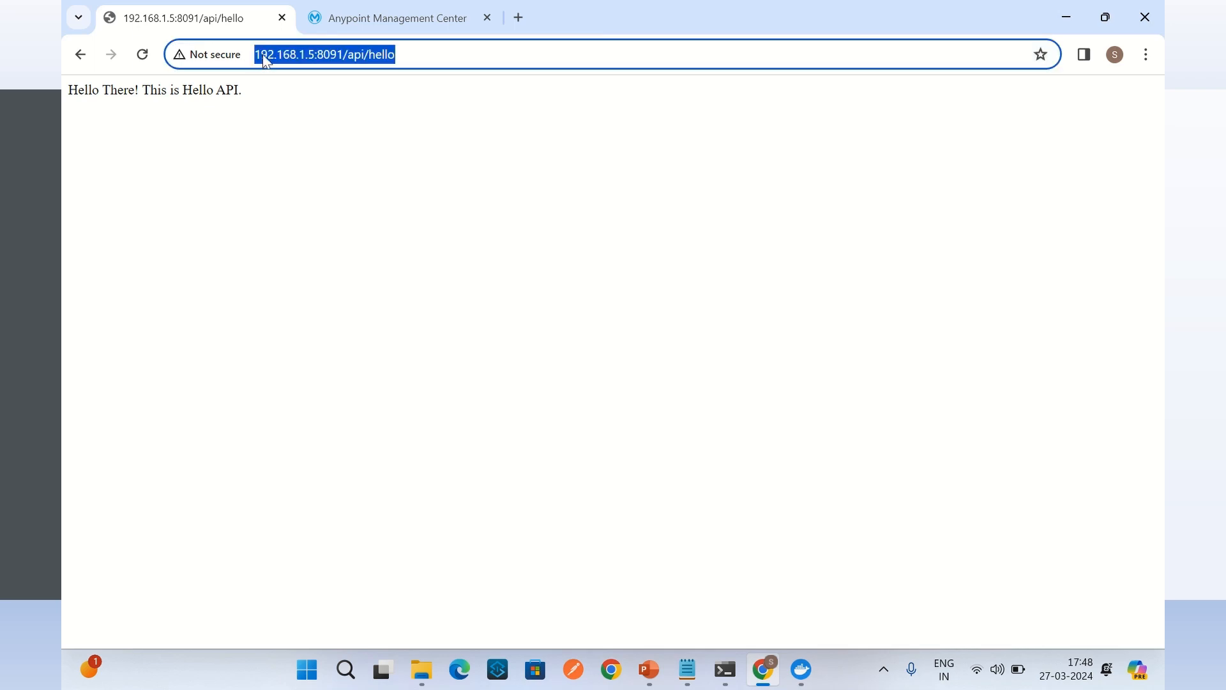
pyautogui.click(259, 55)
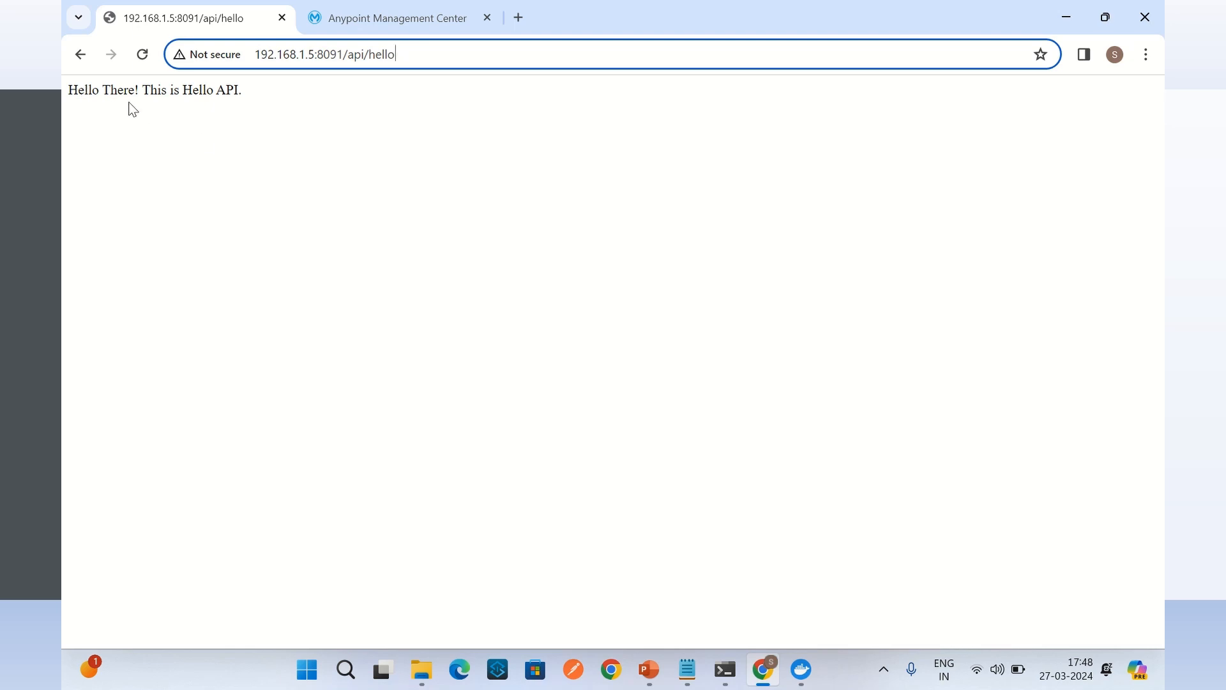
pyautogui.click(241, 102)
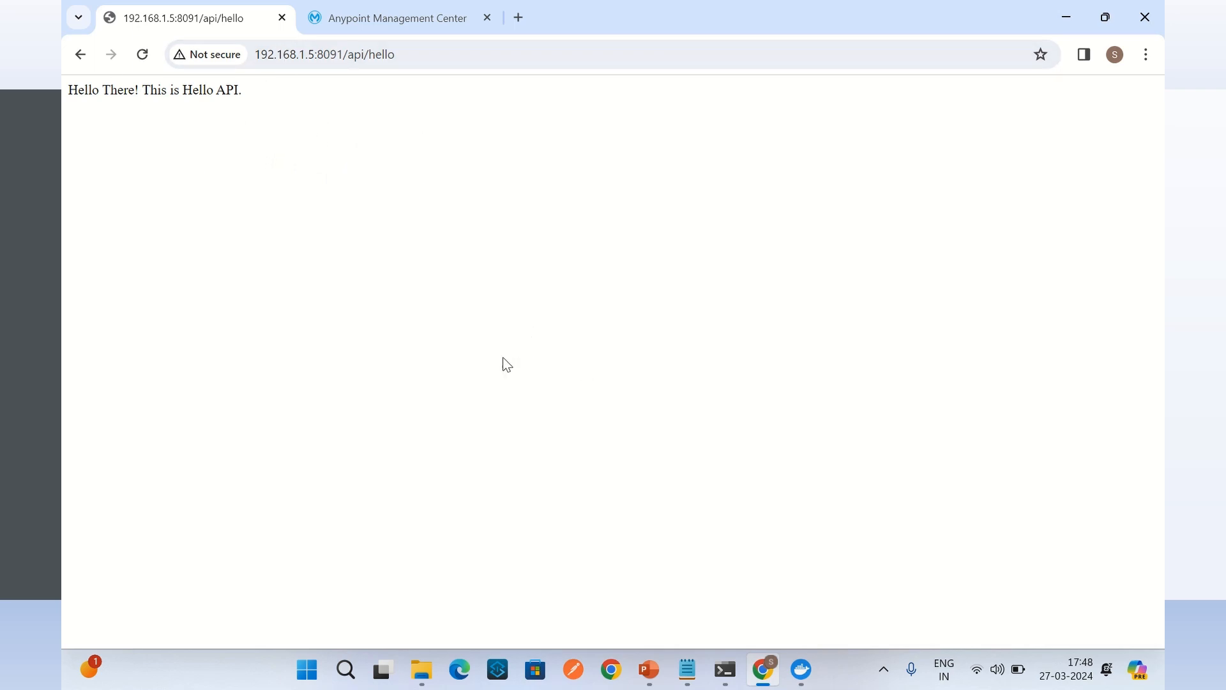
# - Go back to Anypoint Platform and start adding a new API from scratch in API Manager
pyautogui.click(388, 17)
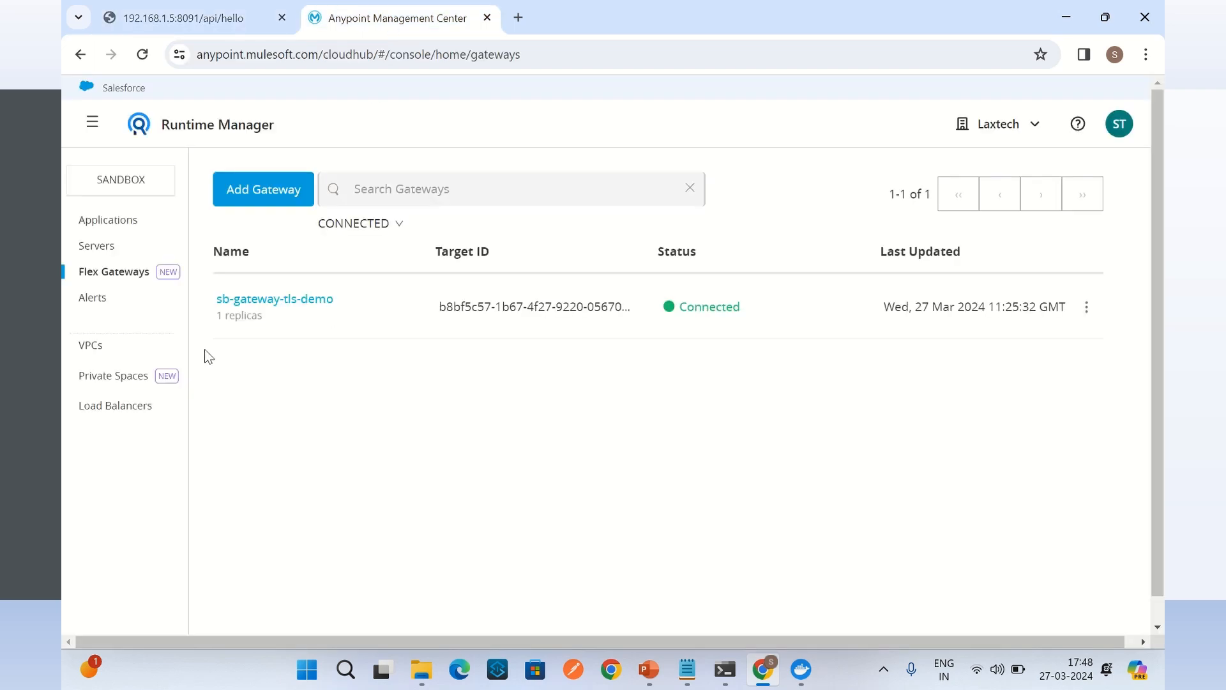
pyautogui.click(92, 123)
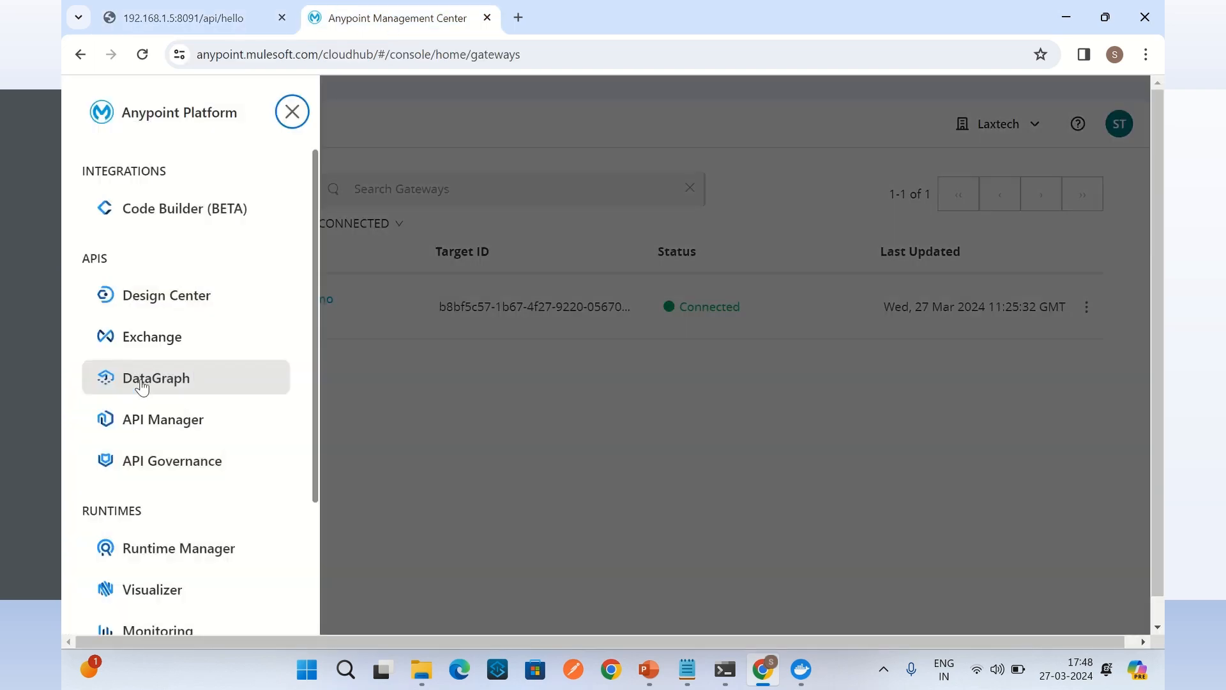
pyautogui.click(191, 420)
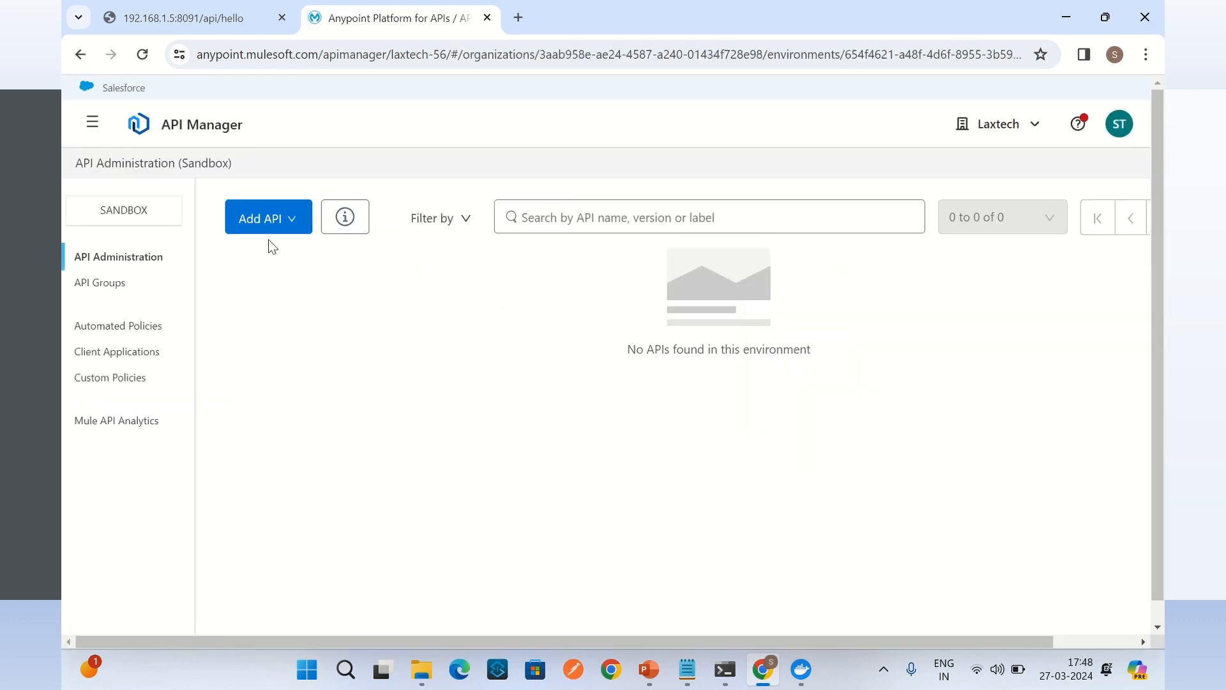
pyautogui.click(268, 221)
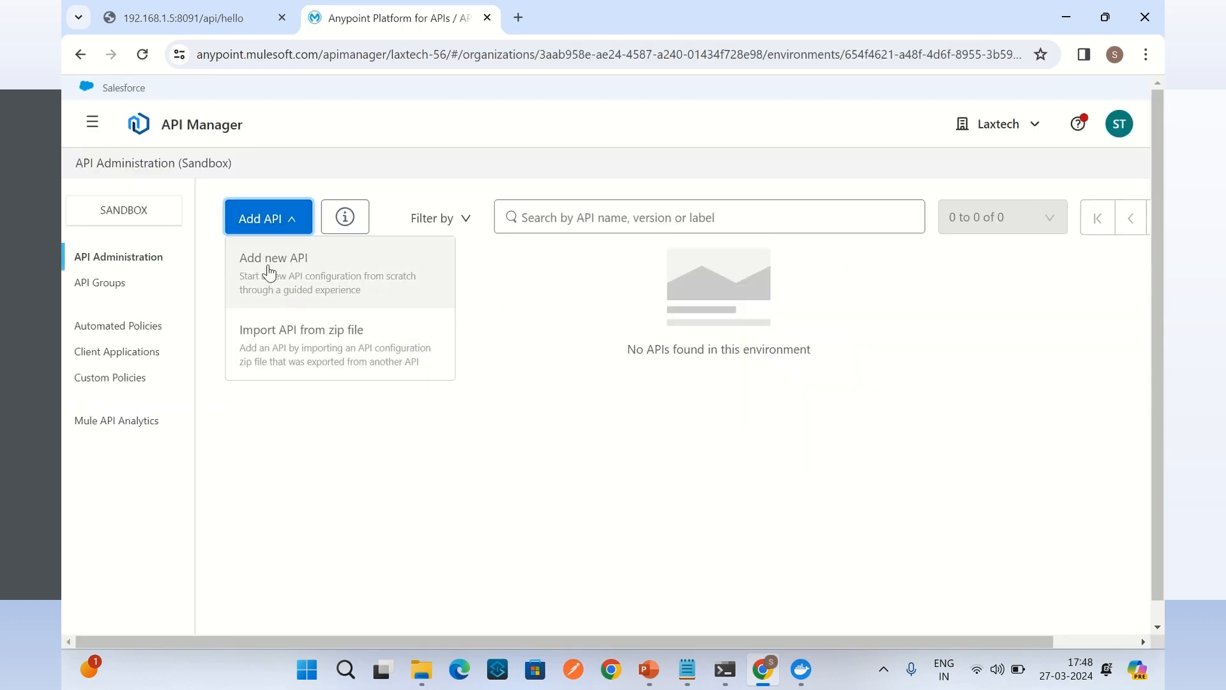
pyautogui.click(343, 273)
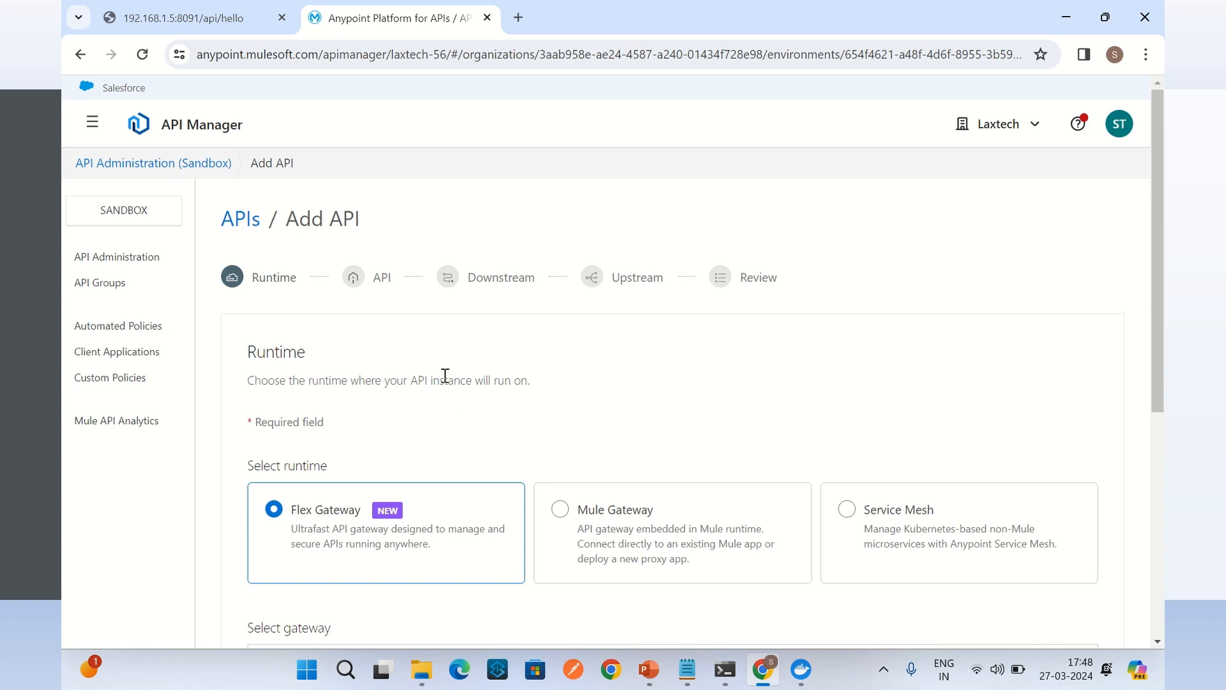
# - Choose the sb-gateway-tls-demo gateway for the API's Flex Gateway runtime and continue to the API definition
pyautogui.scroll(-4, 445, 375)
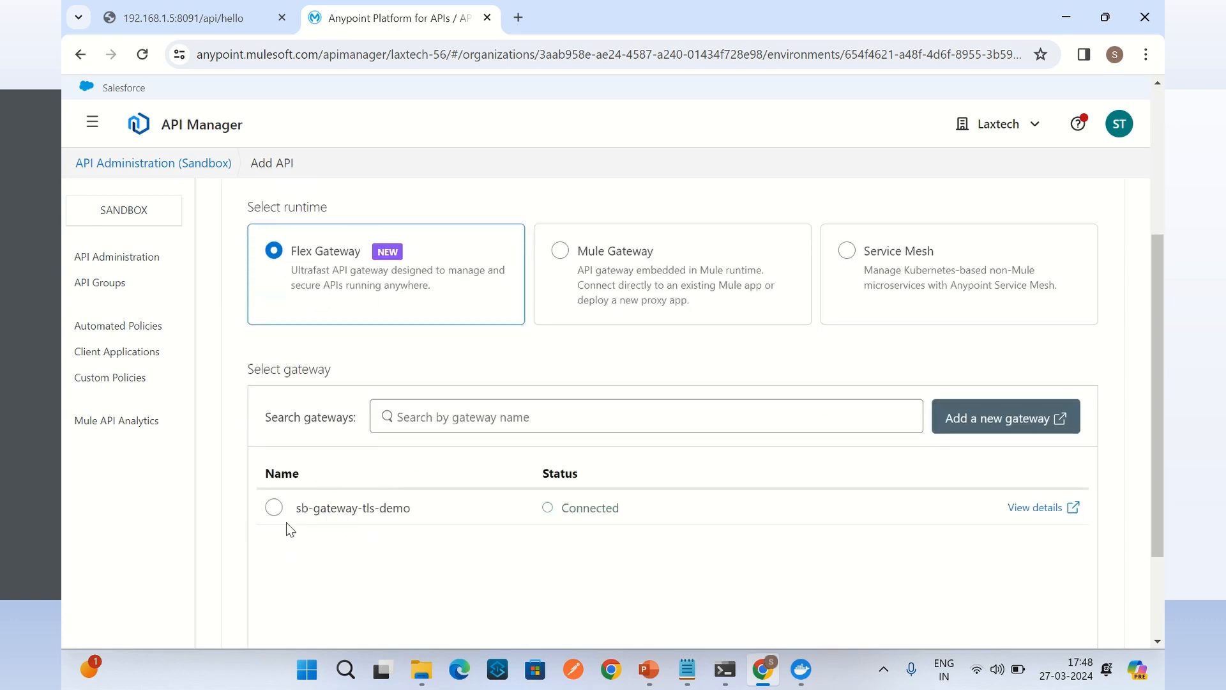
pyautogui.click(274, 508)
pyautogui.scroll(-2, 760, 521)
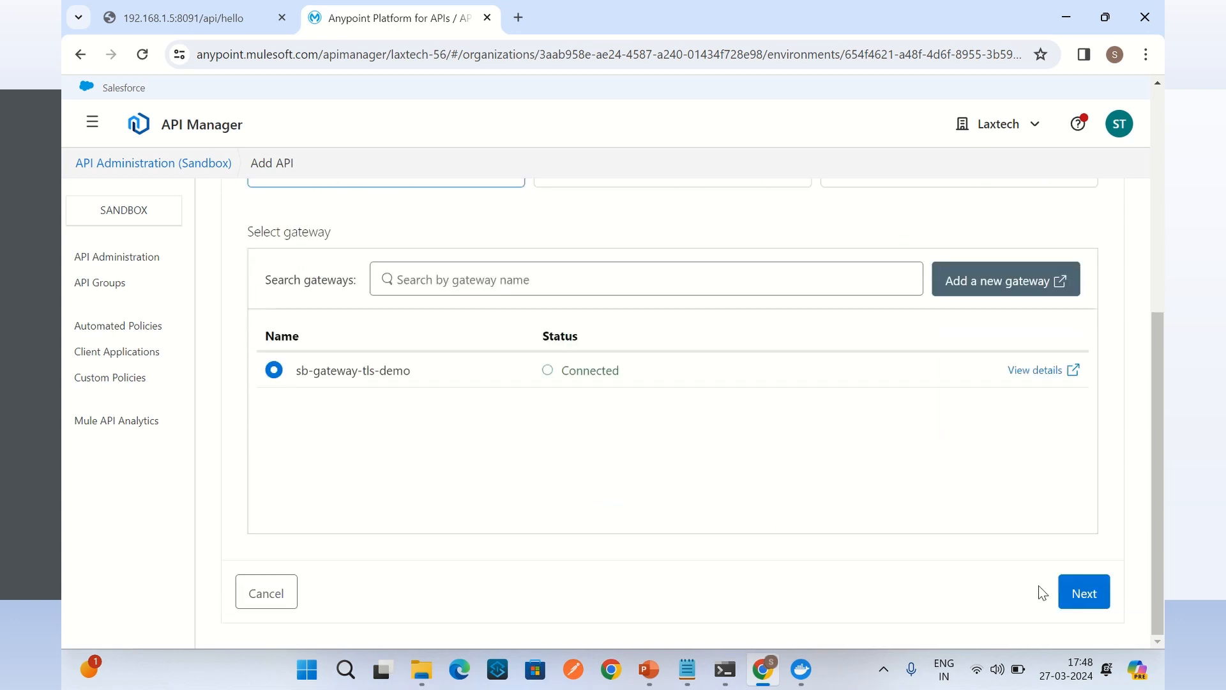
pyautogui.click(1079, 593)
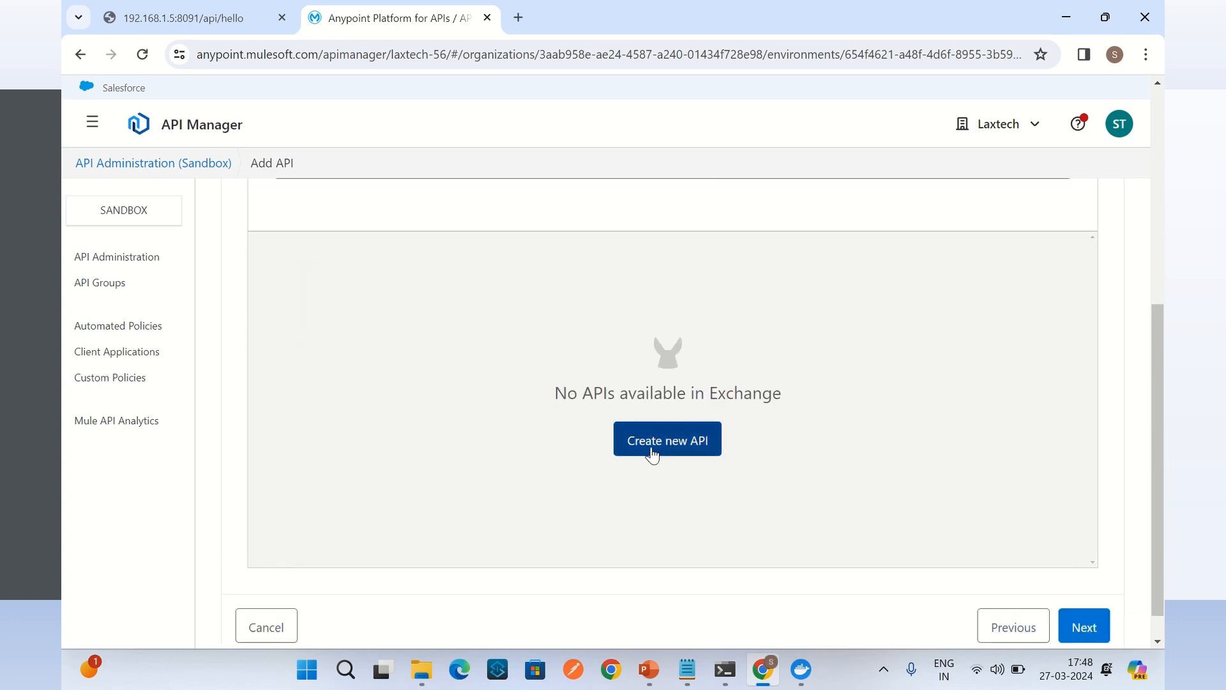
# - Create a new API asset named Hello API with asset type HTTP API and continue to the downstream settings
pyautogui.click(652, 455)
pyautogui.click(472, 288)
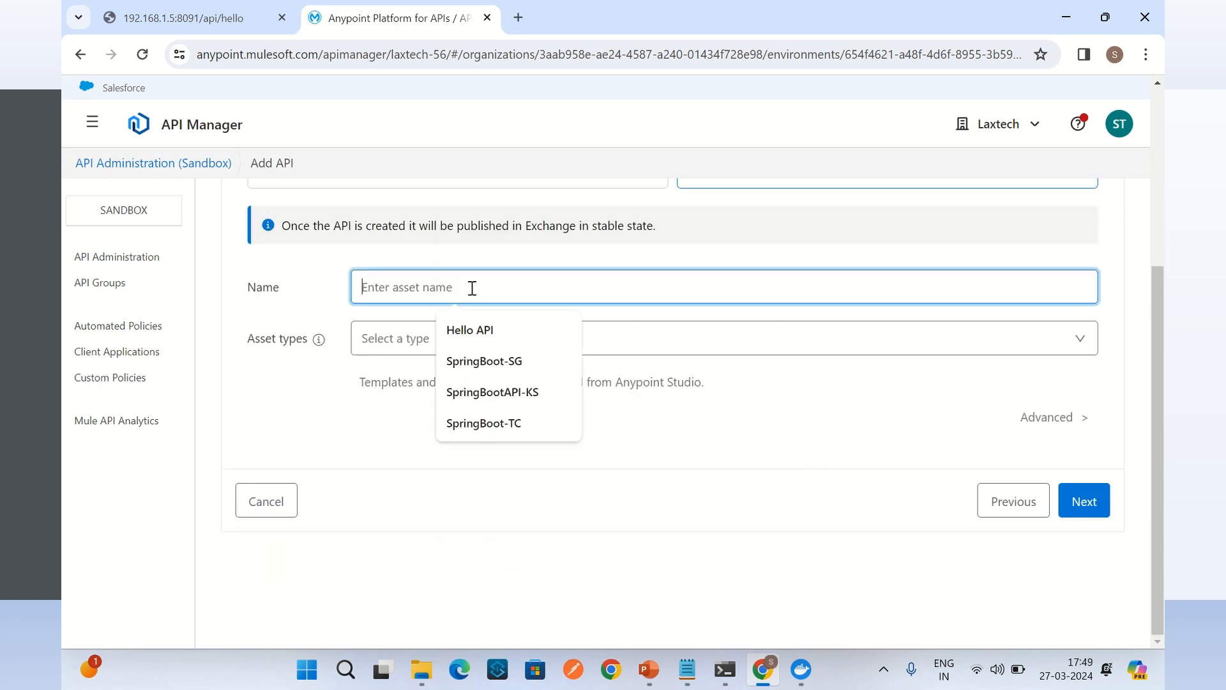
pyautogui.click(480, 330)
pyautogui.click(416, 330)
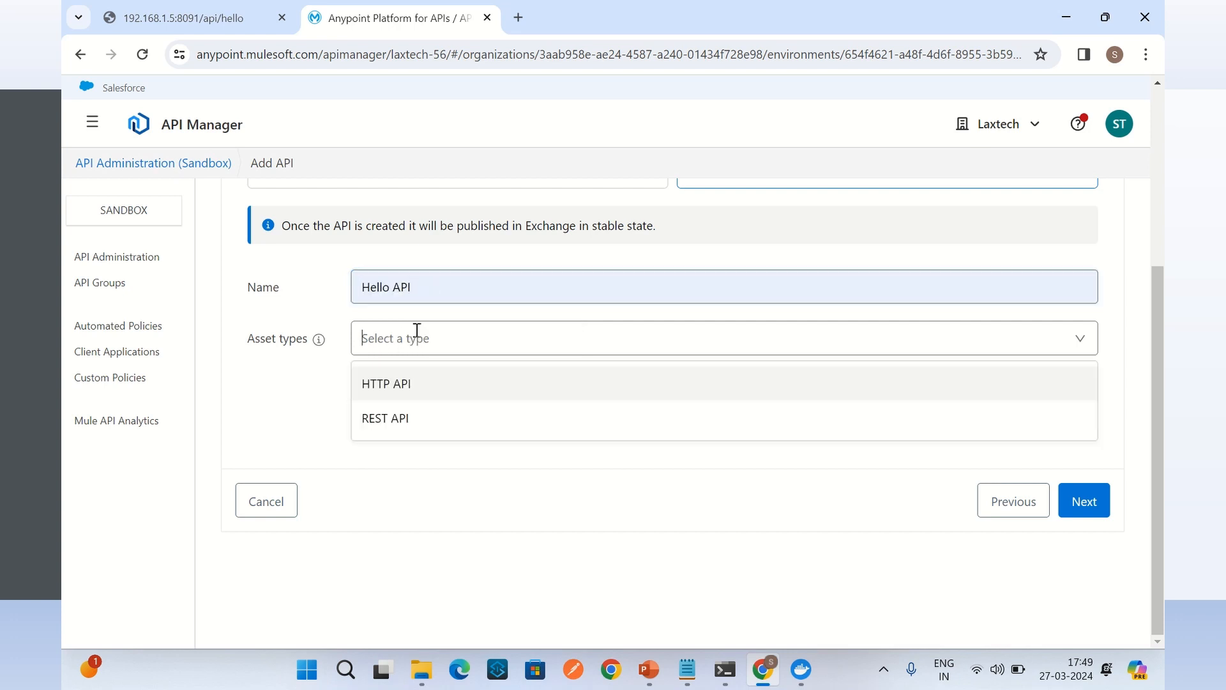
pyautogui.click(402, 385)
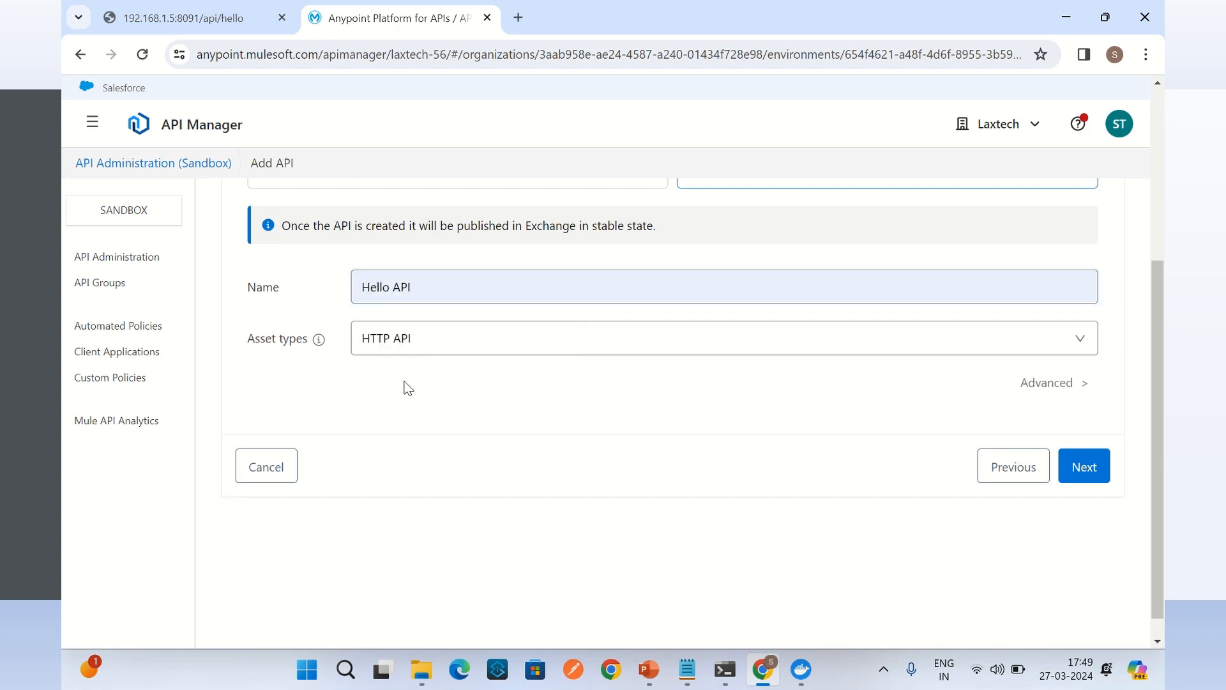
pyautogui.click(1086, 466)
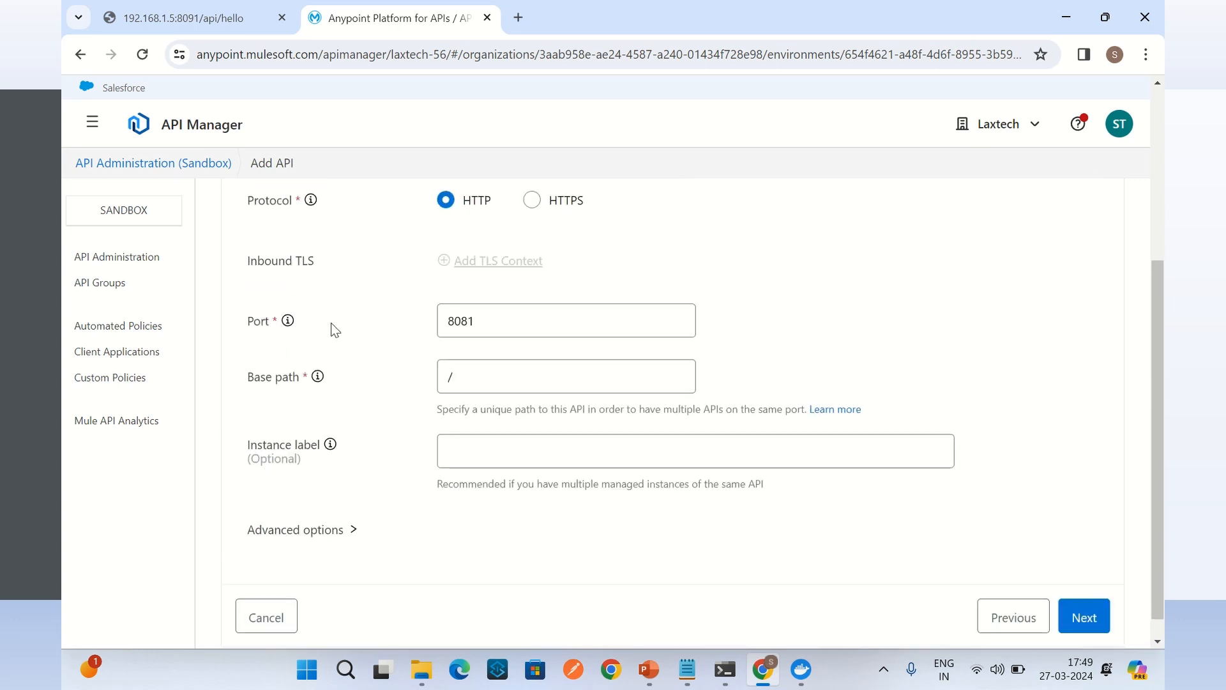
# - Set the downstream port to 8082 and the base path to /api, and continue to the upstream settings
pyautogui.click(485, 321)
pyautogui.press('BackSpace')
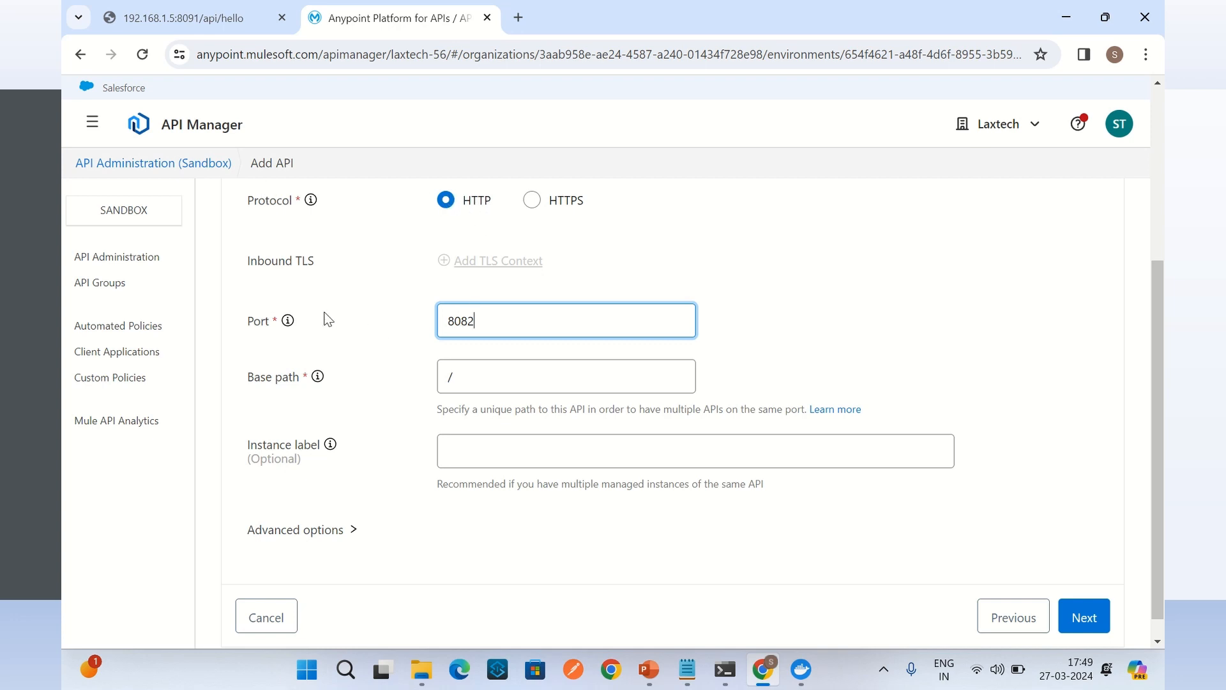
pyautogui.click(511, 374)
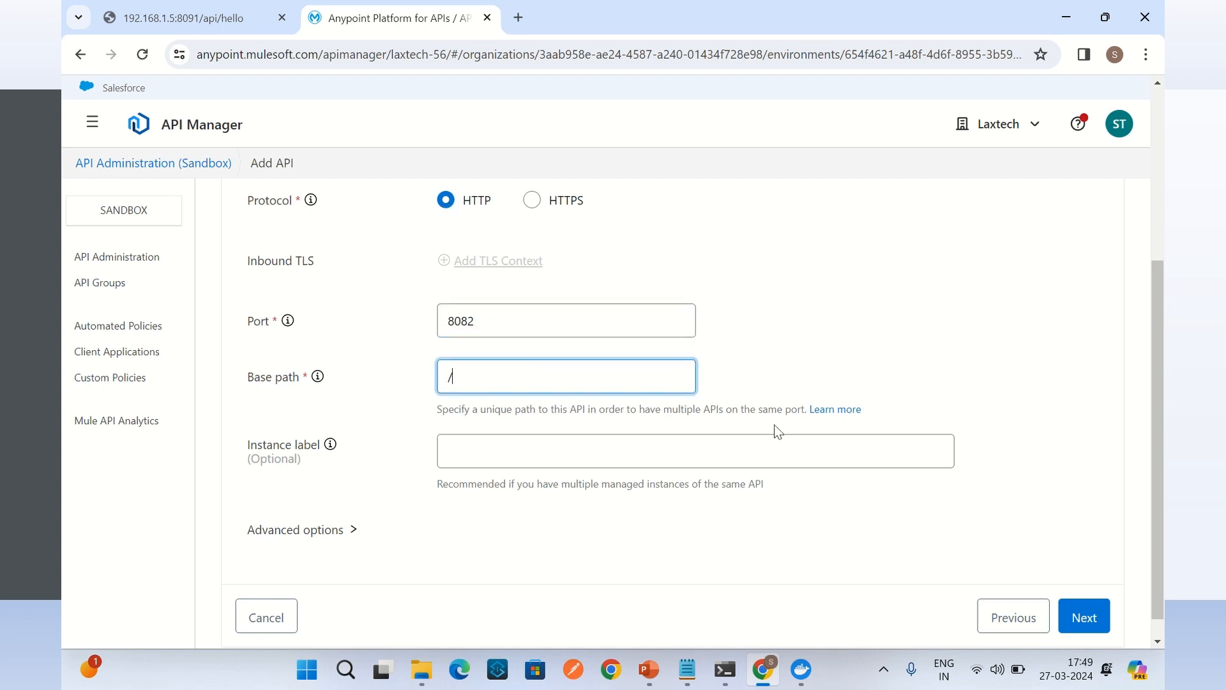
pyautogui.write('api')
pyautogui.click(1086, 613)
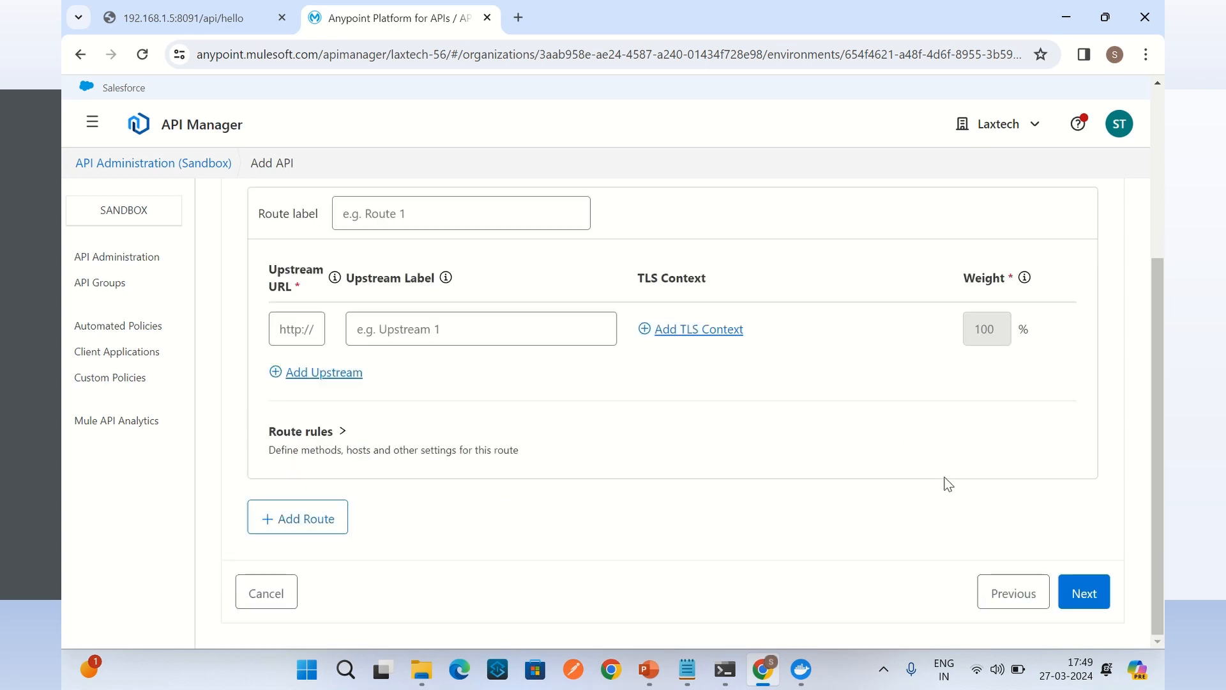
# - Label the route "Hello API Route" and copy the words "Hello API" from that label
pyautogui.click(436, 216)
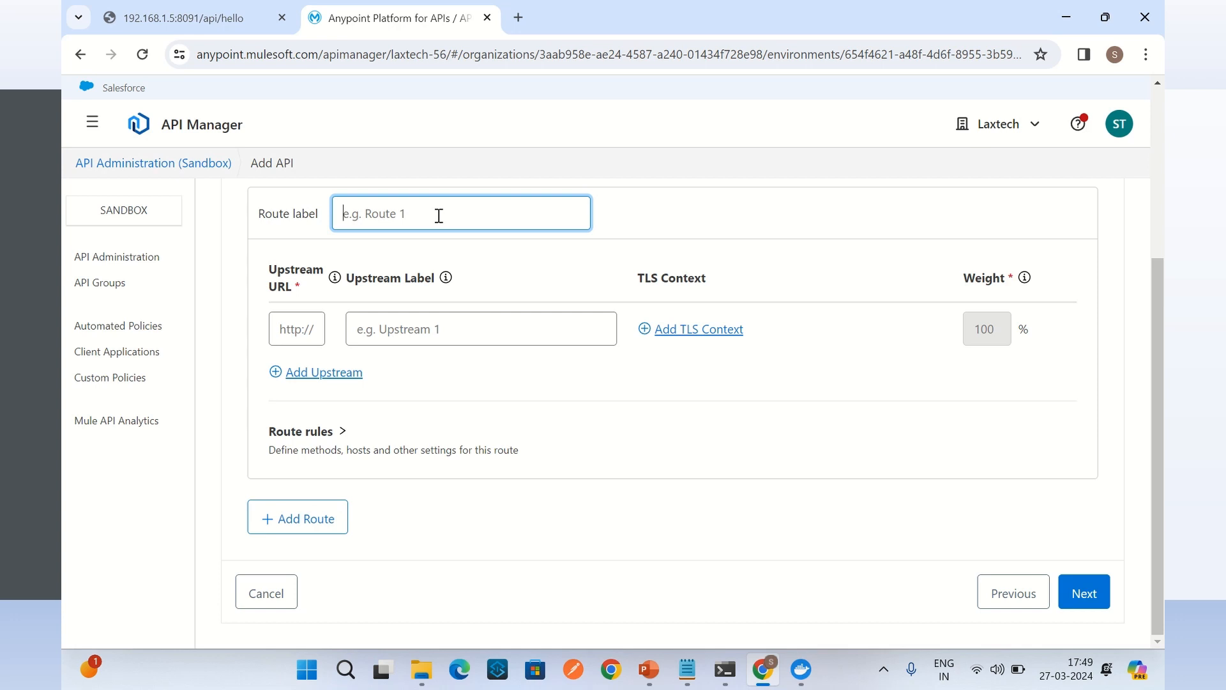
pyautogui.write('Hello API Route')
pyautogui.moveTo(393, 215); pyautogui.dragTo(328, 215)
pyautogui.hotkey('ctrl', 'c')
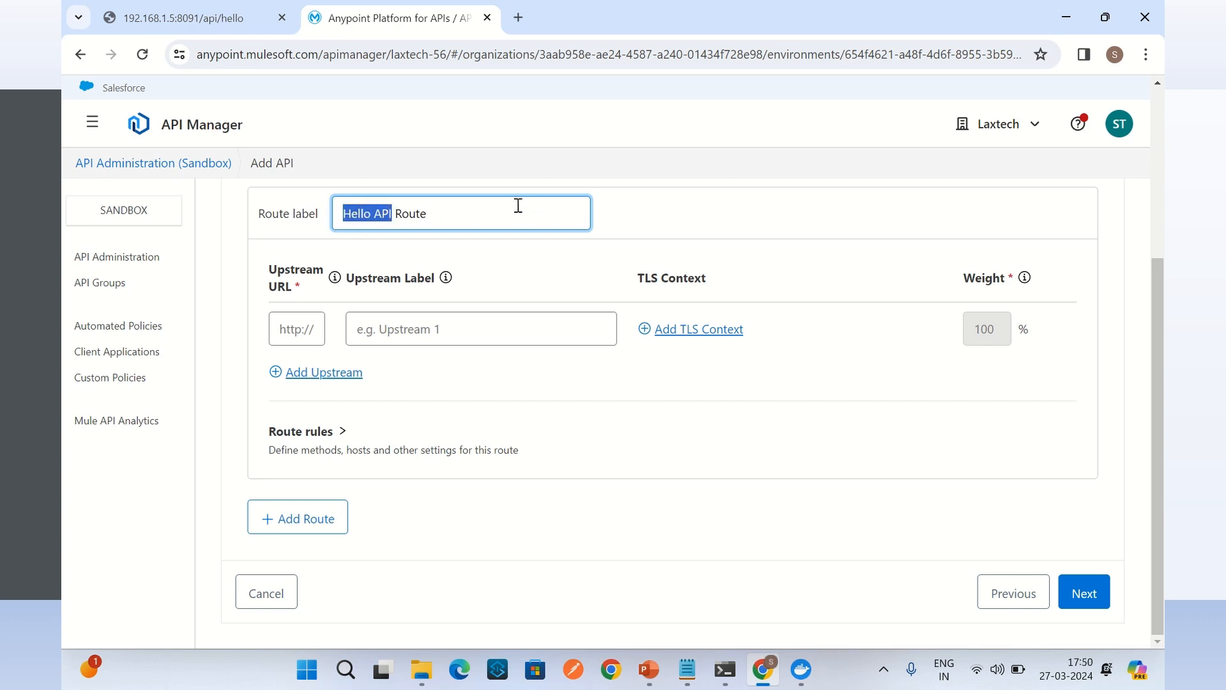
pyautogui.click(475, 322)
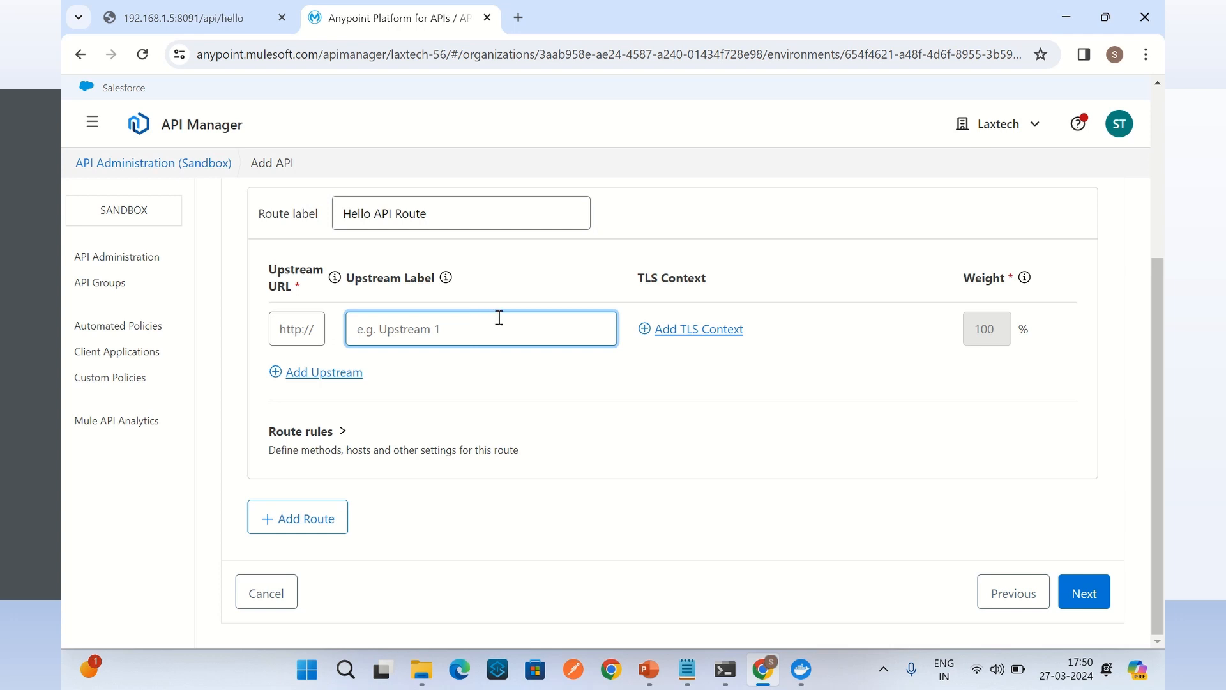
pyautogui.hotkey('ctrl', 'v')
pyautogui.click(213, 32)
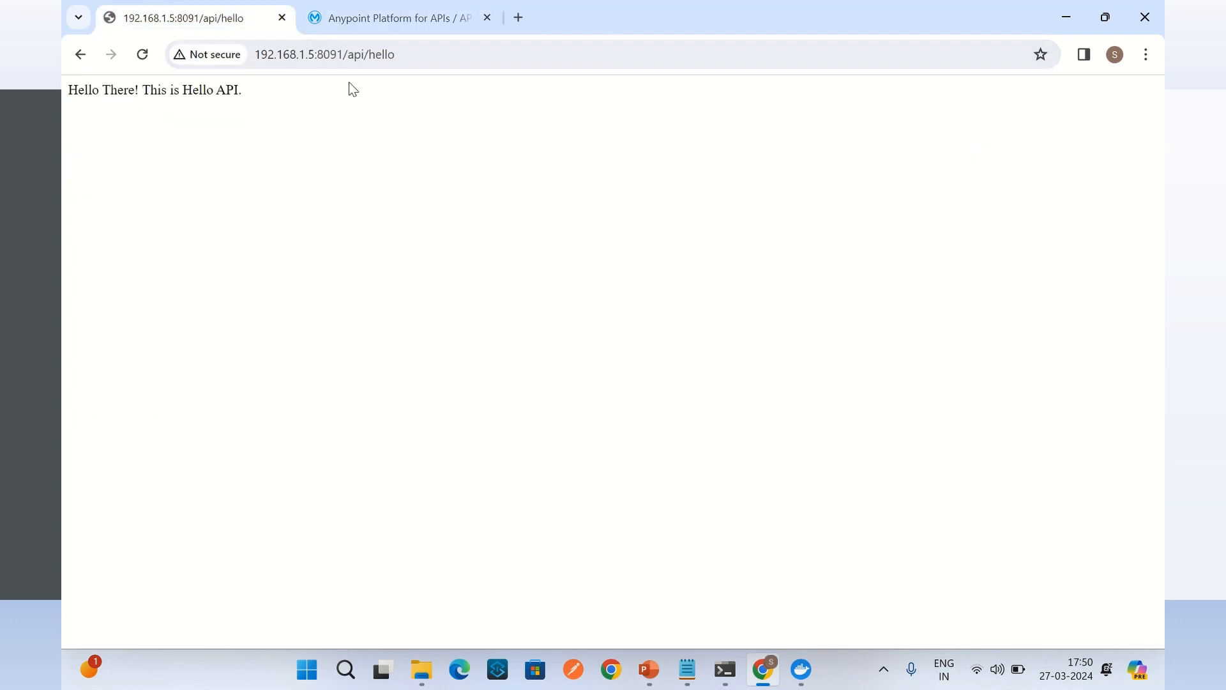
pyautogui.click(361, 54)
pyautogui.click(369, 55)
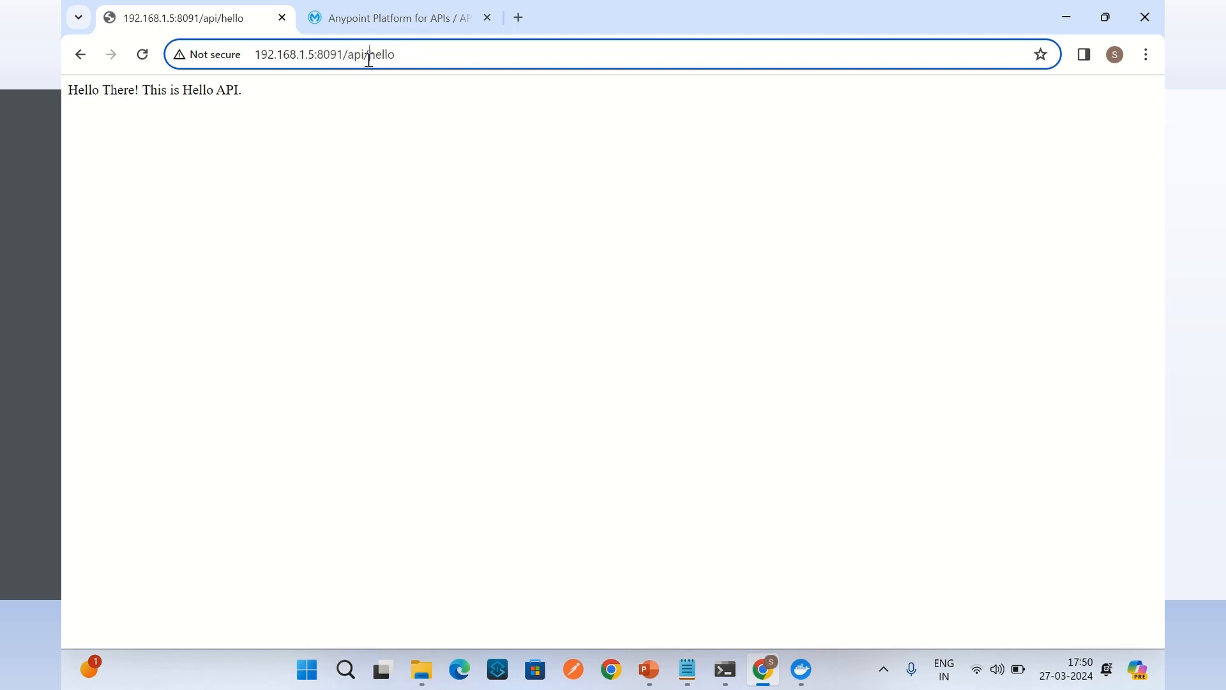
pyautogui.moveTo(369, 57); pyautogui.dragTo(217, 42)
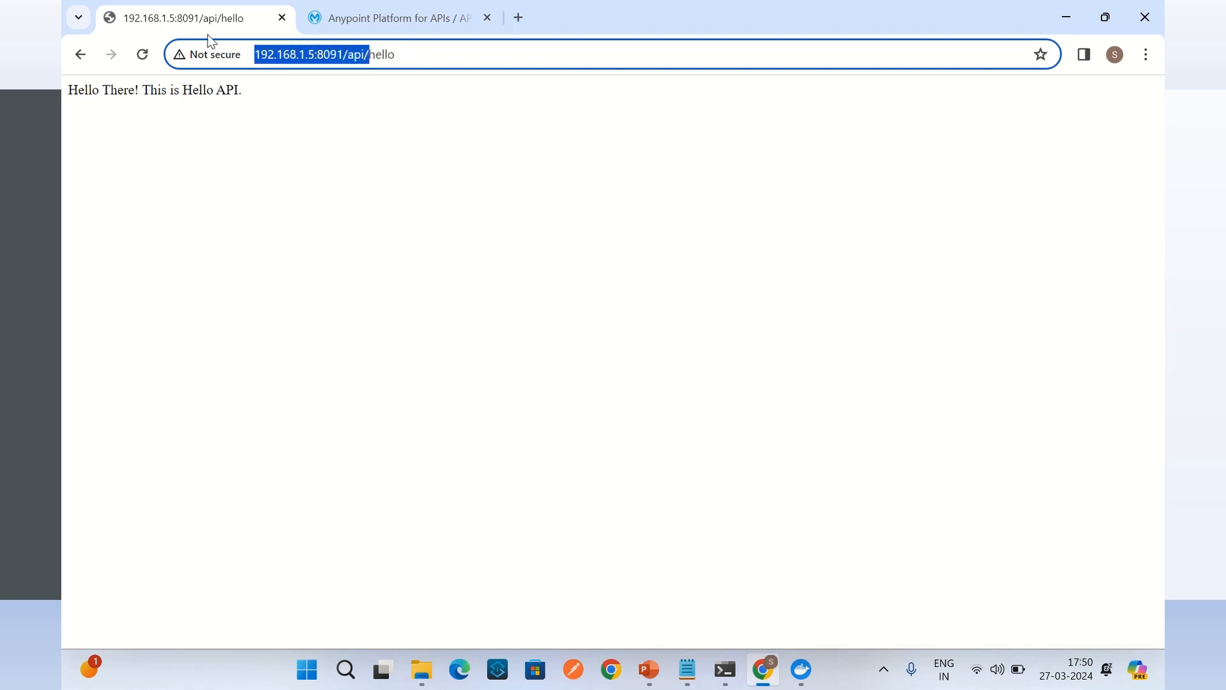
pyautogui.click(393, 18)
pyautogui.click(282, 324)
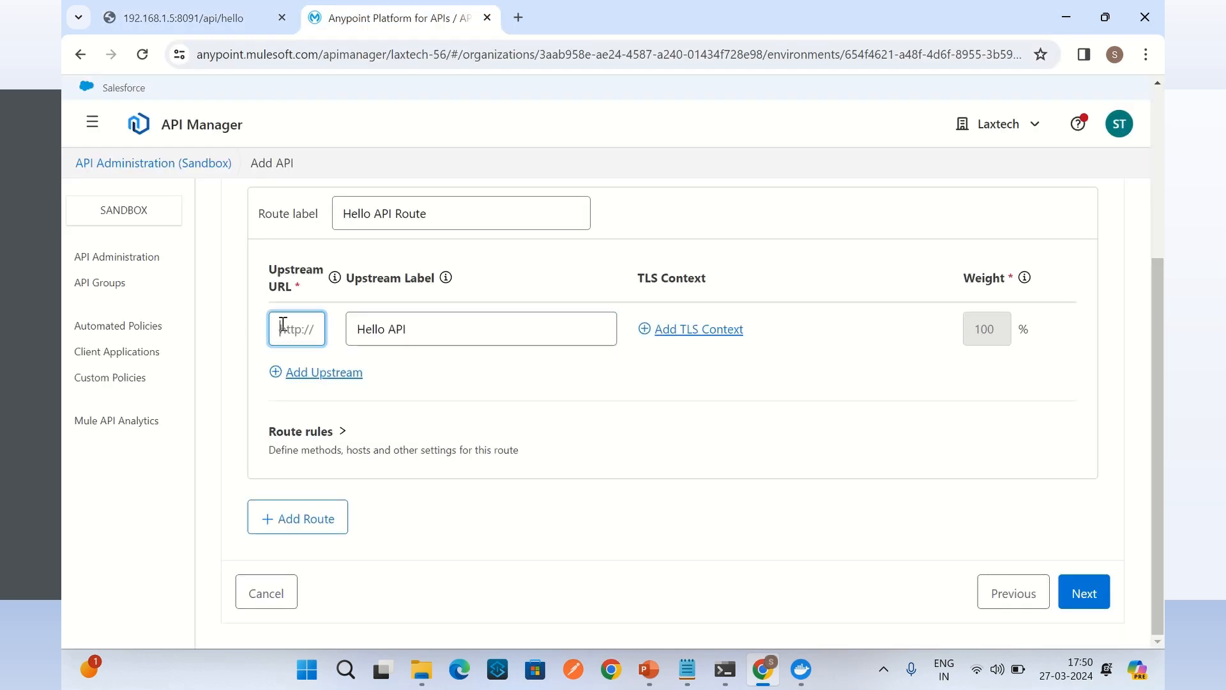
pyautogui.hotkey('ctrl', 'v')
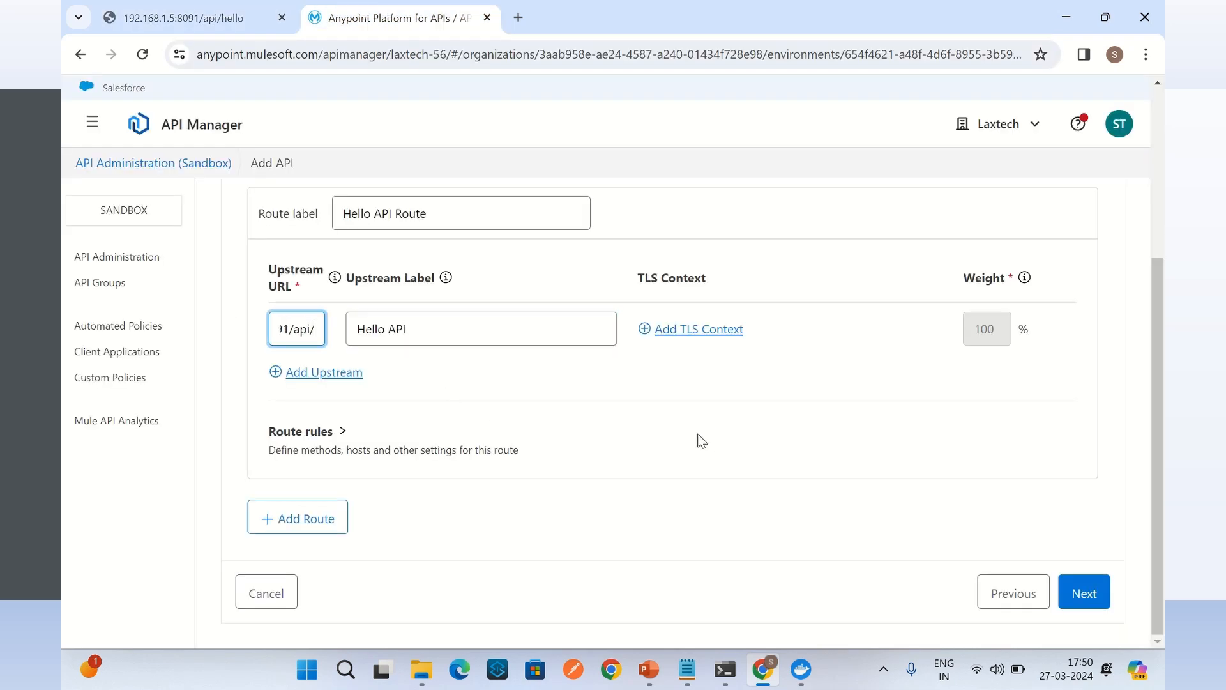
pyautogui.click(1084, 593)
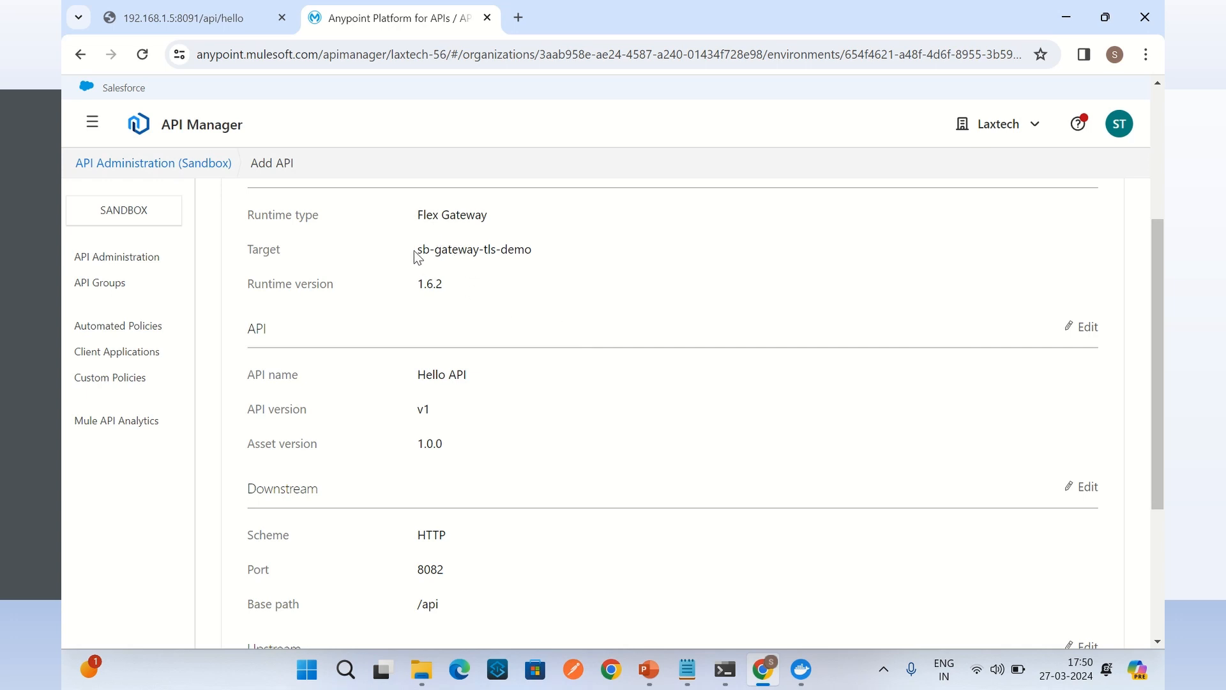
# - Review the target, API name, port, base path and upstream route, and save and deploy the API
pyautogui.moveTo(415, 250); pyautogui.dragTo(523, 251)
pyautogui.moveTo(425, 374); pyautogui.dragTo(470, 395)
pyautogui.scroll(-2, 479, 422)
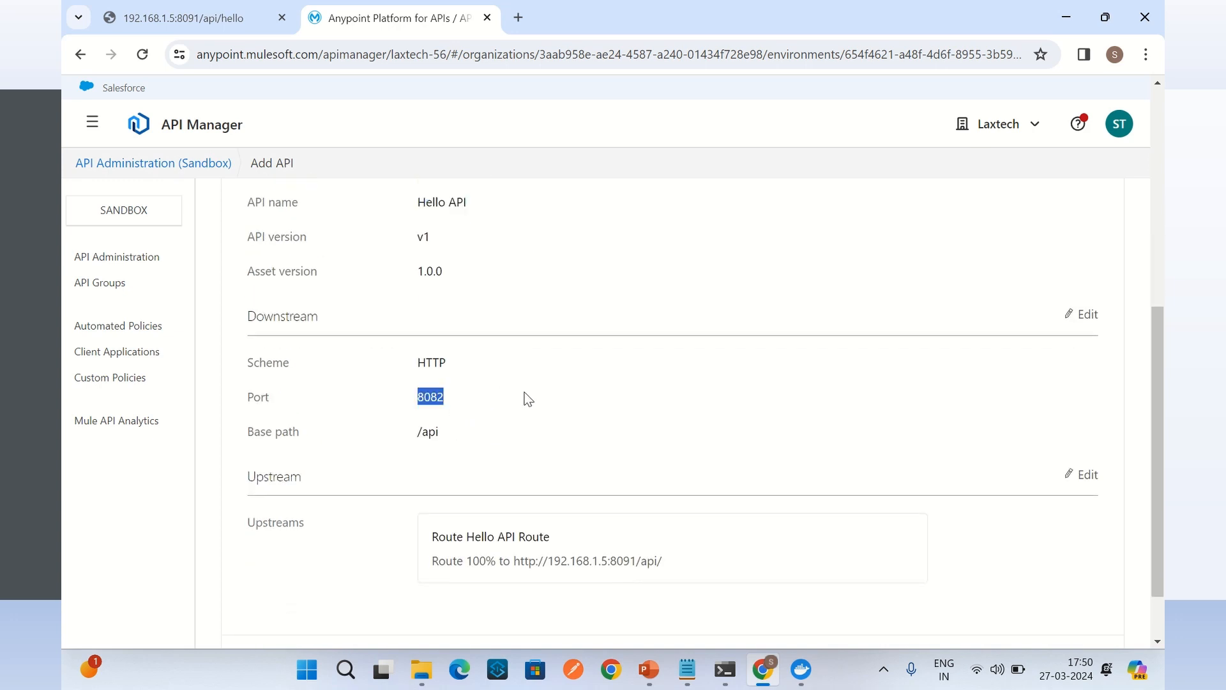
pyautogui.moveTo(422, 431); pyautogui.dragTo(439, 428)
pyautogui.moveTo(521, 562); pyautogui.dragTo(711, 572)
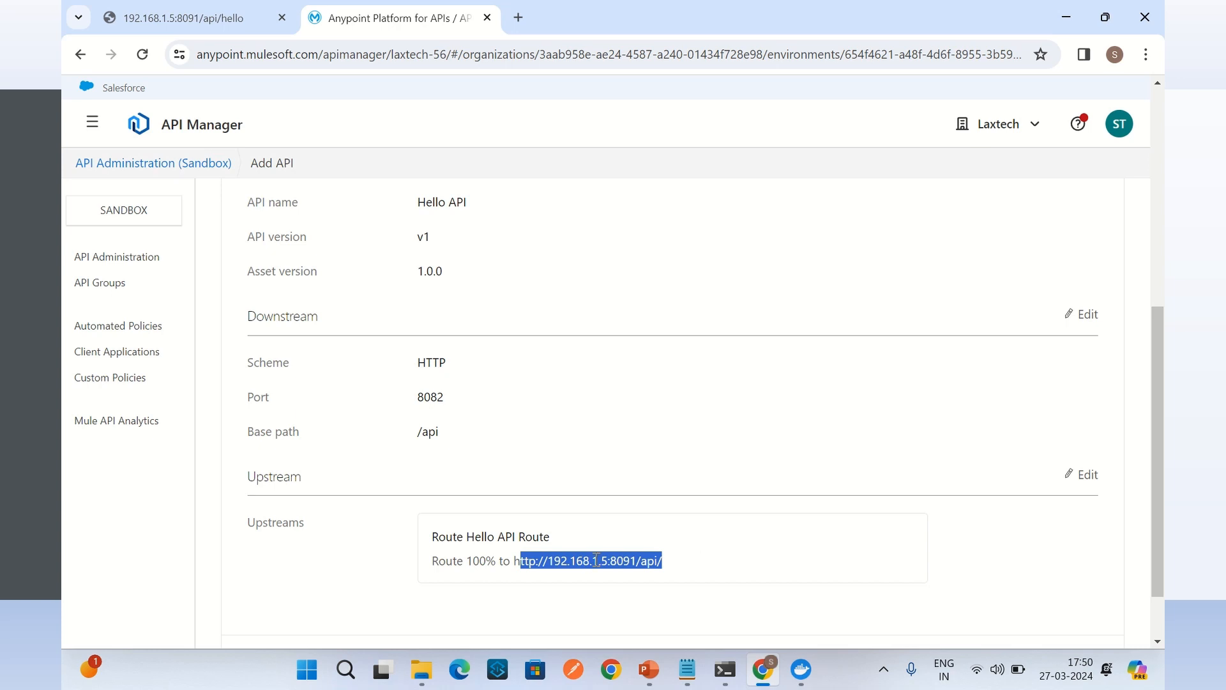
pyautogui.scroll(-1, 730, 559)
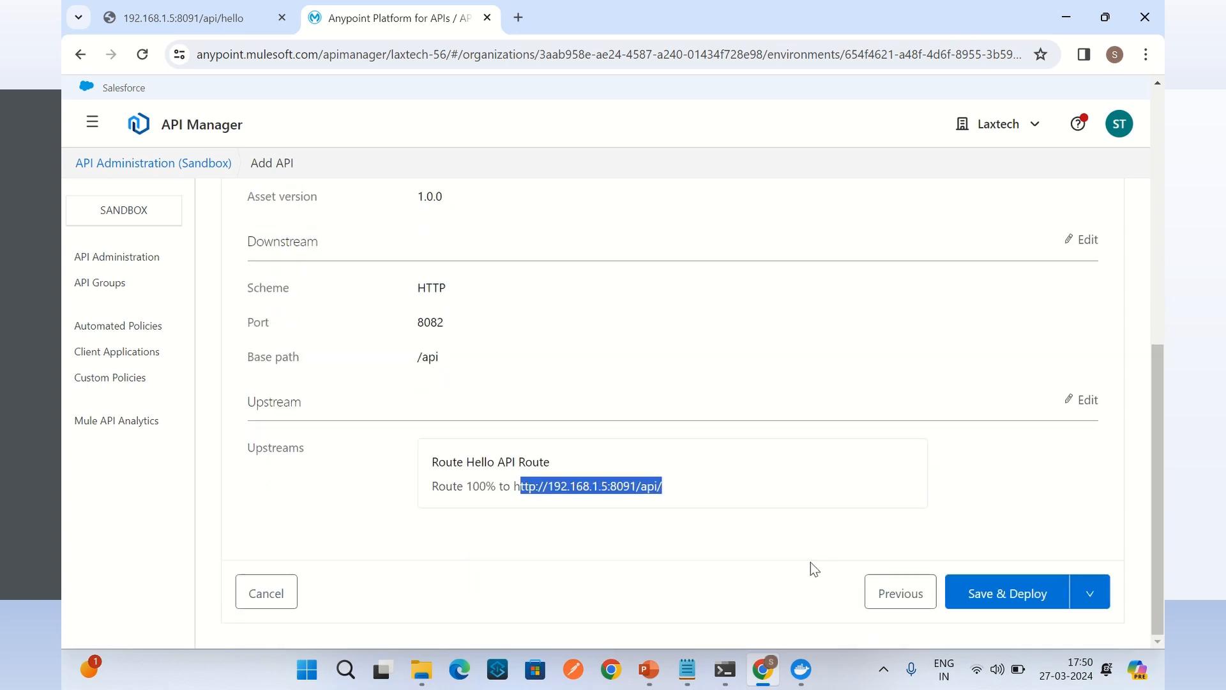
pyautogui.click(1006, 597)
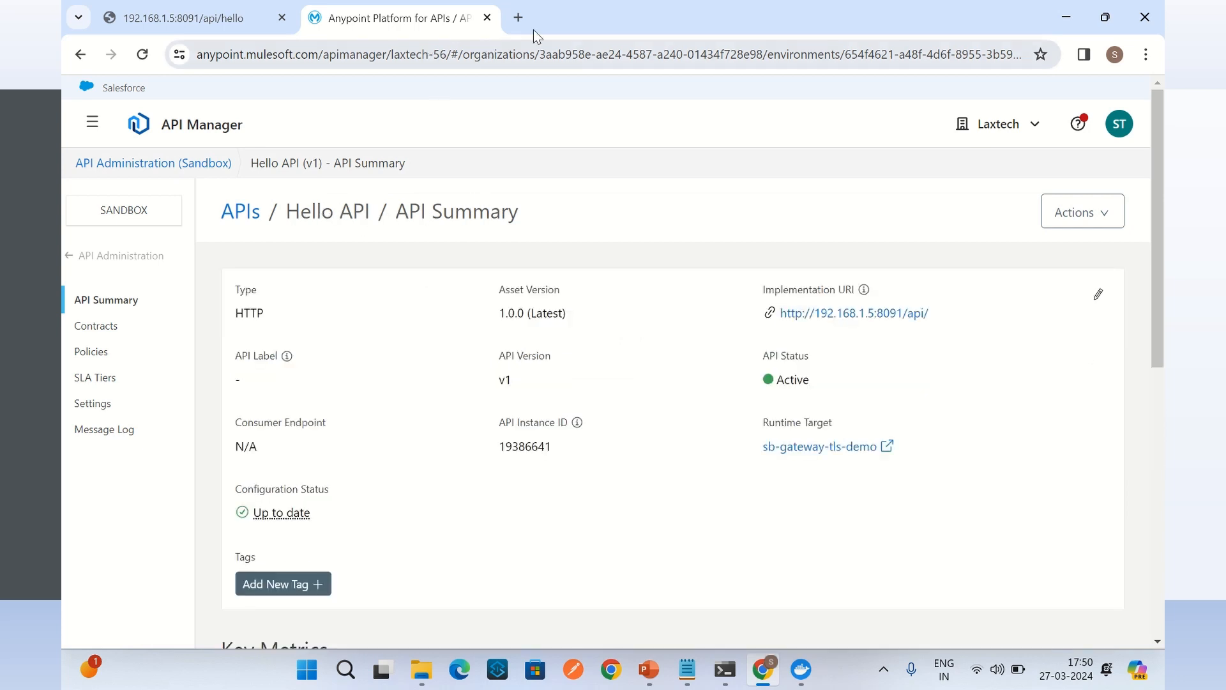
# - Request localhost:8082/api/hello in a new browser tab and compare it with the direct 192.168.1.5:8091/api/hello page
pyautogui.click(517, 16)
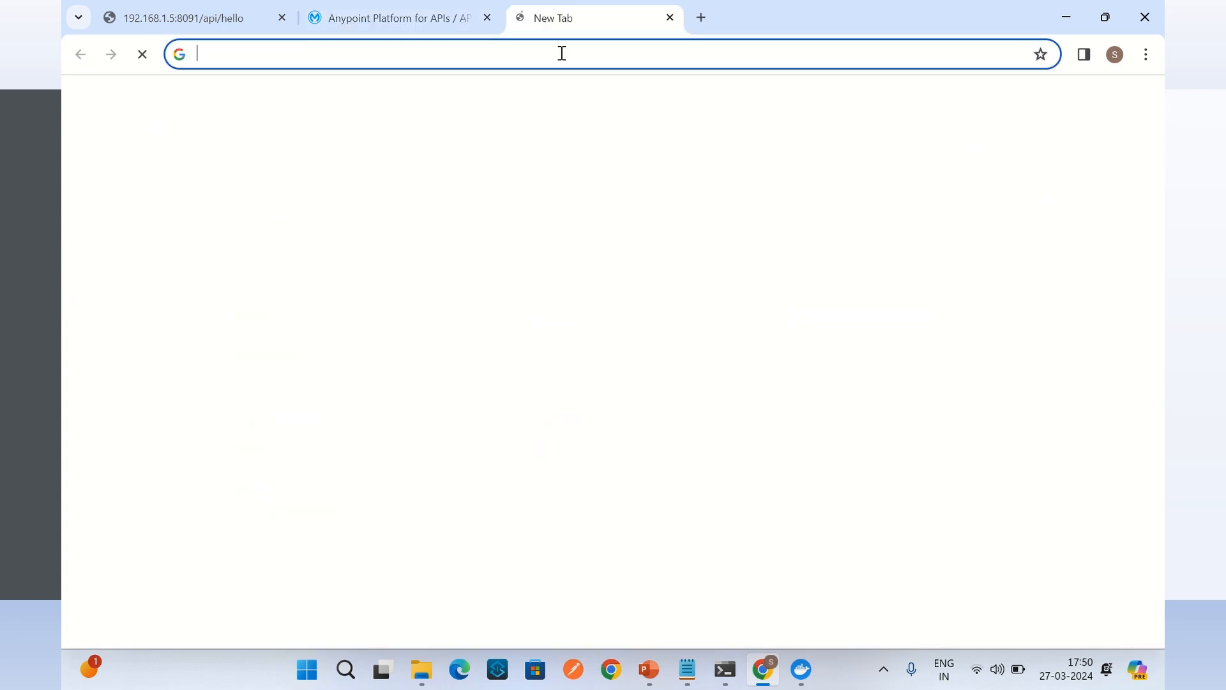
pyautogui.click(508, 48)
pyautogui.write('localhost:8082/api/hello')
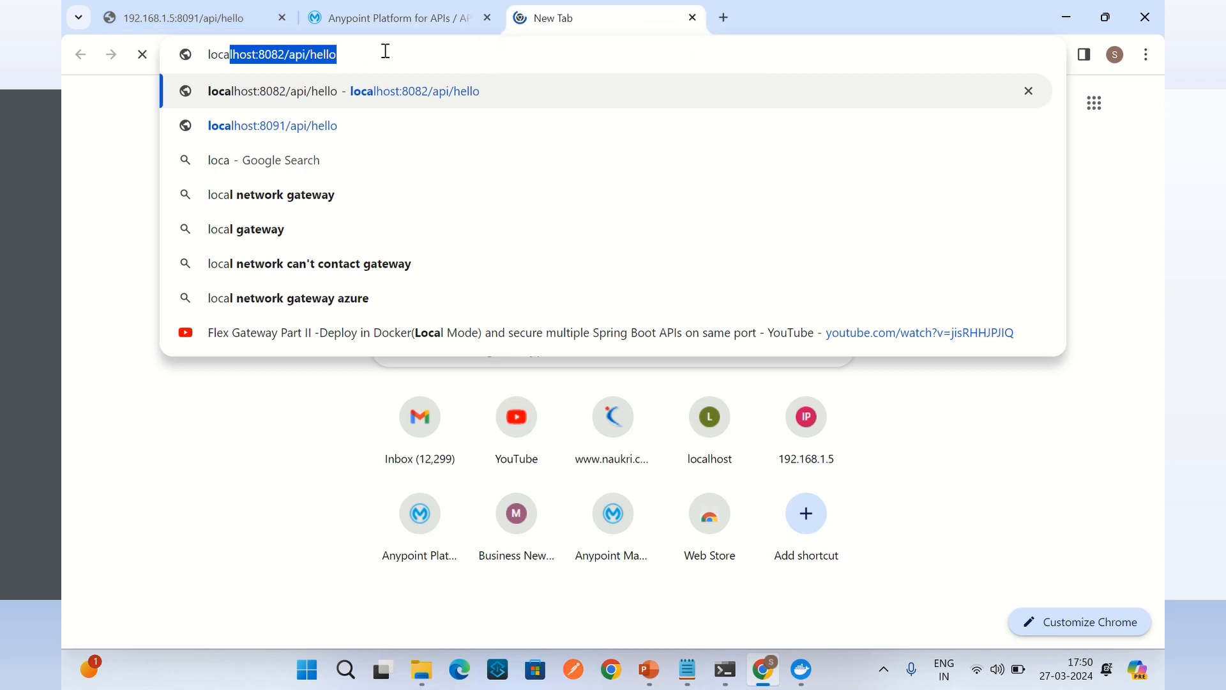
pyautogui.press('Right')
pyautogui.press('Return')
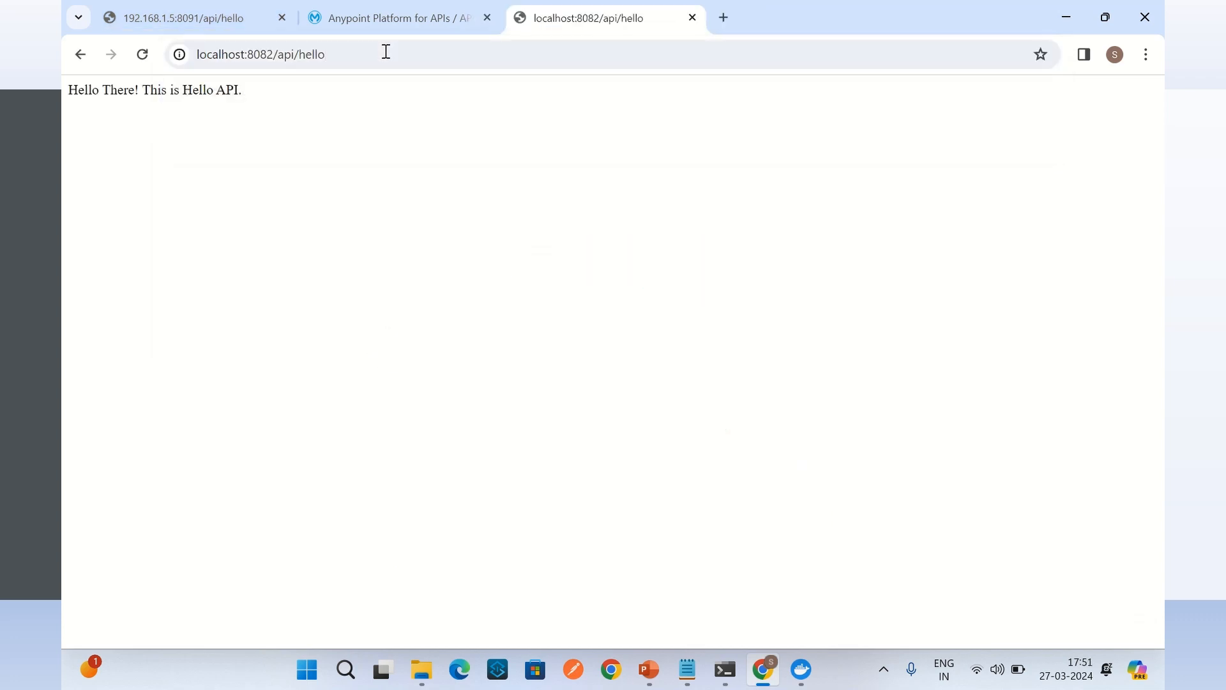
pyautogui.click(167, 22)
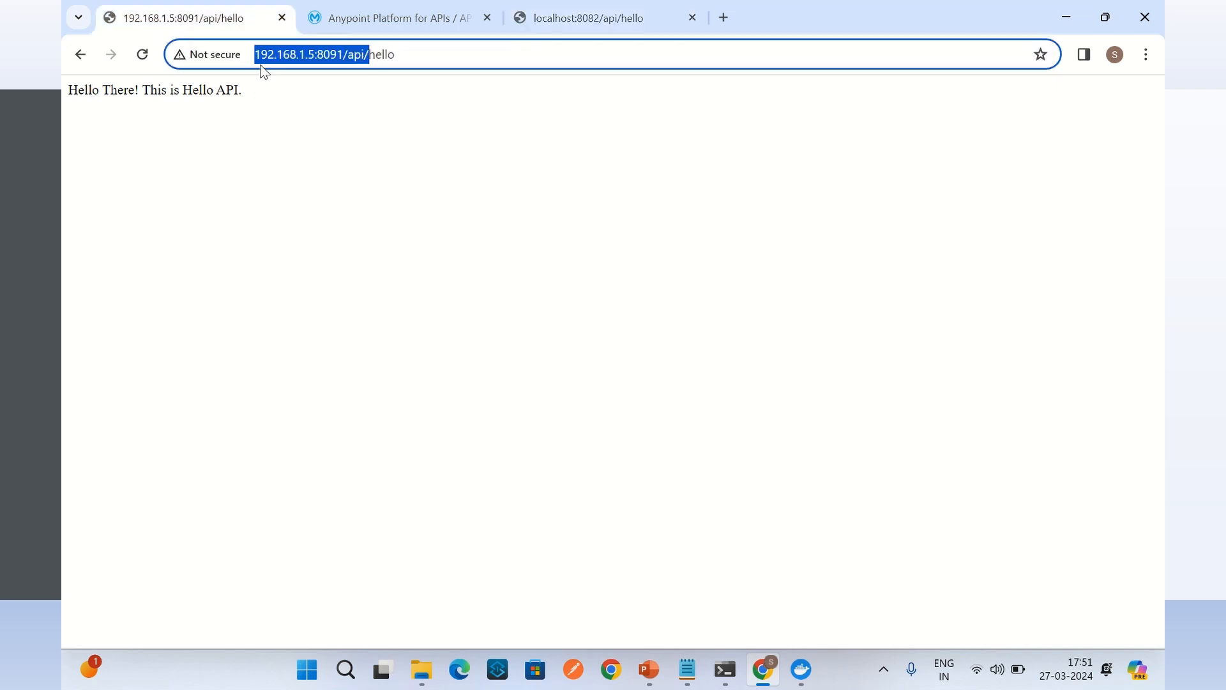
pyautogui.click(556, 12)
pyautogui.moveTo(239, 54); pyautogui.dragTo(377, 192)
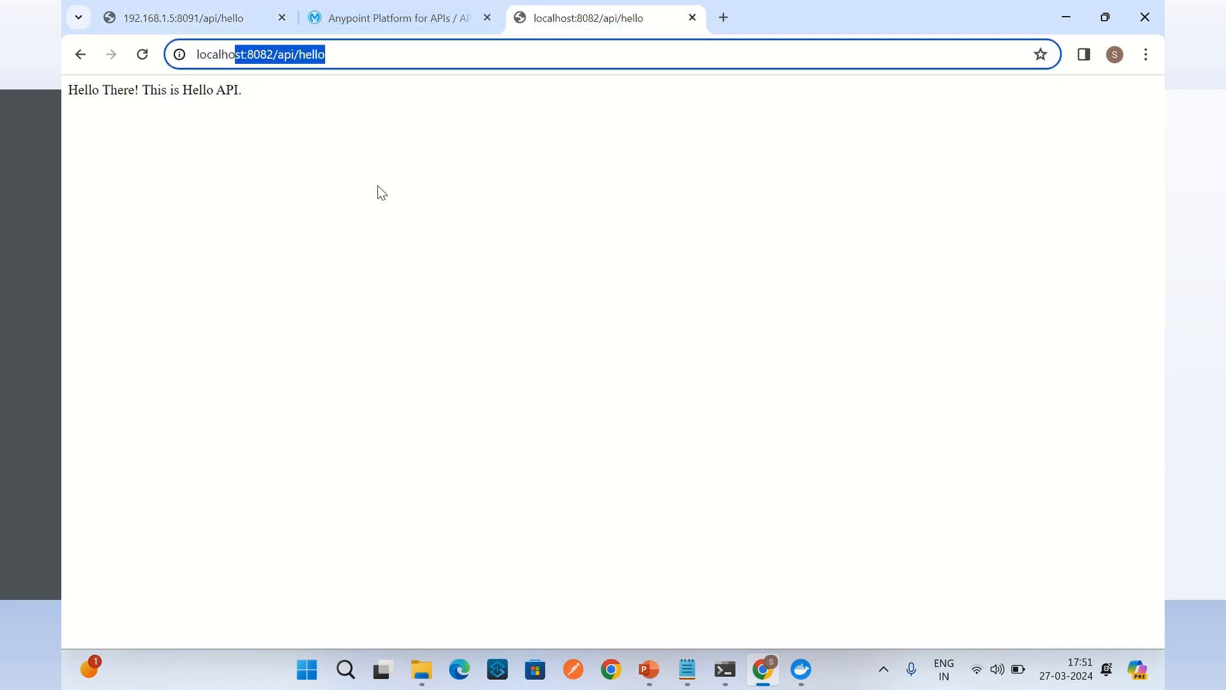
# - Add an API-level policy of type Basic Authentication - Simple to Hello API and continue to its configuration
pyautogui.click(406, 18)
pyautogui.click(91, 352)
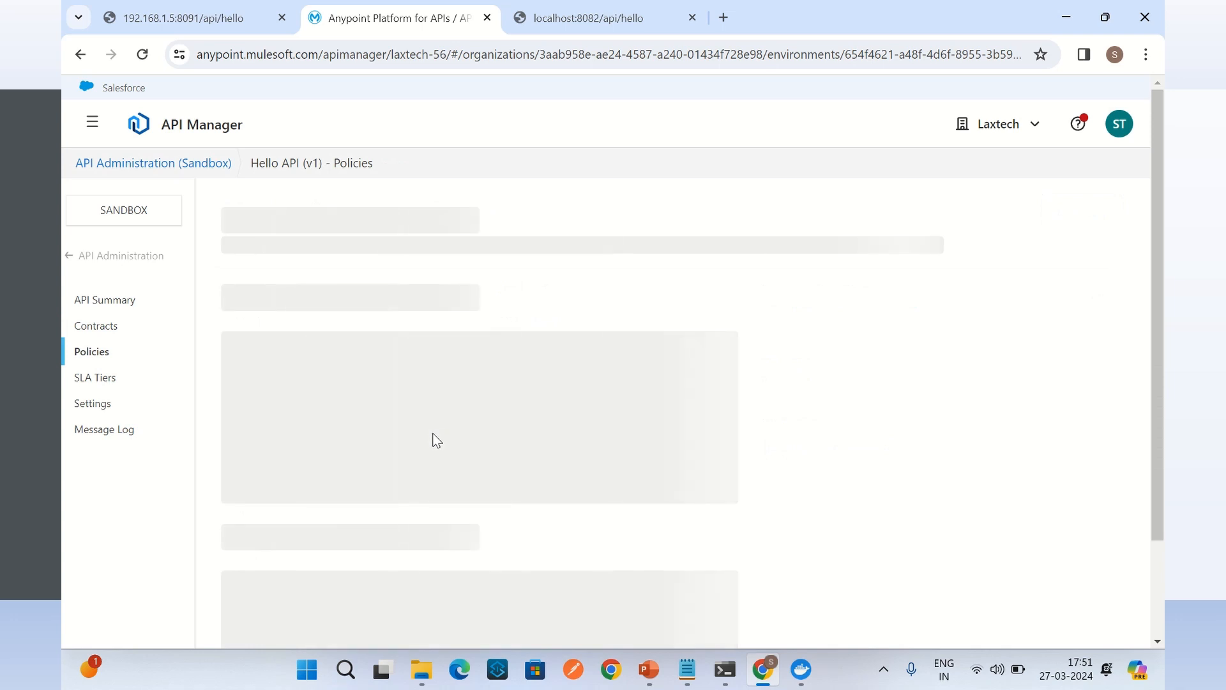
pyautogui.scroll(-1, 358, 447)
pyautogui.click(293, 470)
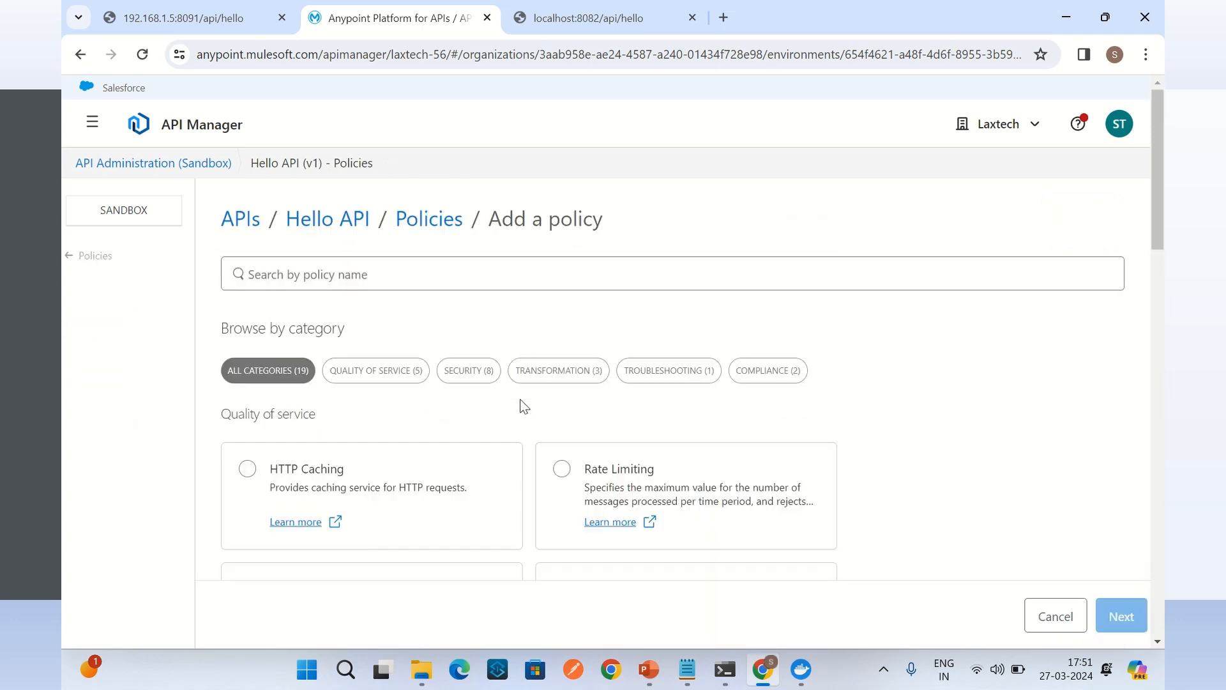
pyautogui.scroll(-5, 525, 408)
pyautogui.scroll(-3, 522, 401)
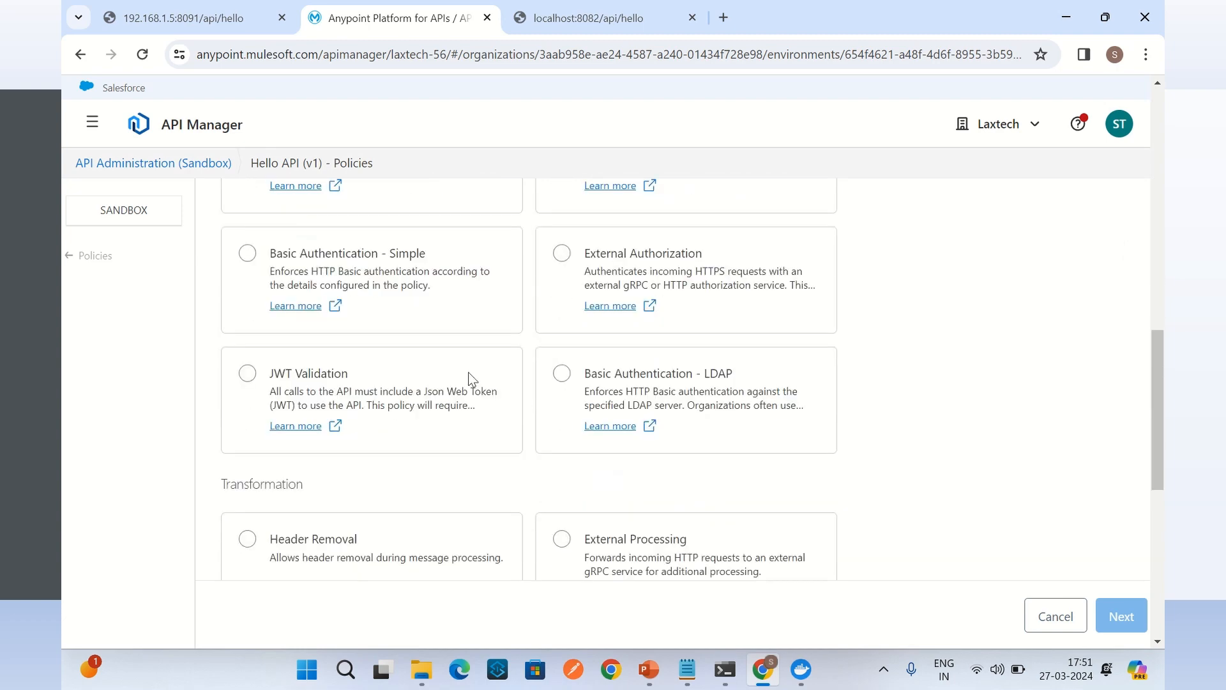
pyautogui.click(248, 256)
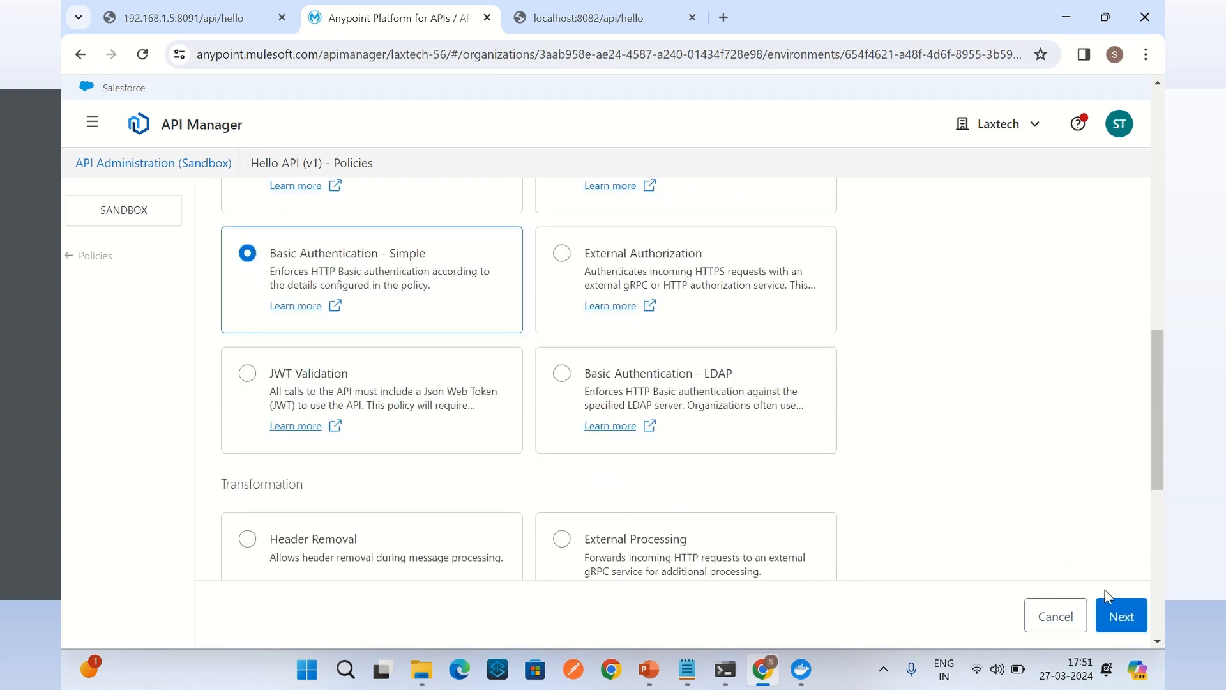
pyautogui.click(1121, 616)
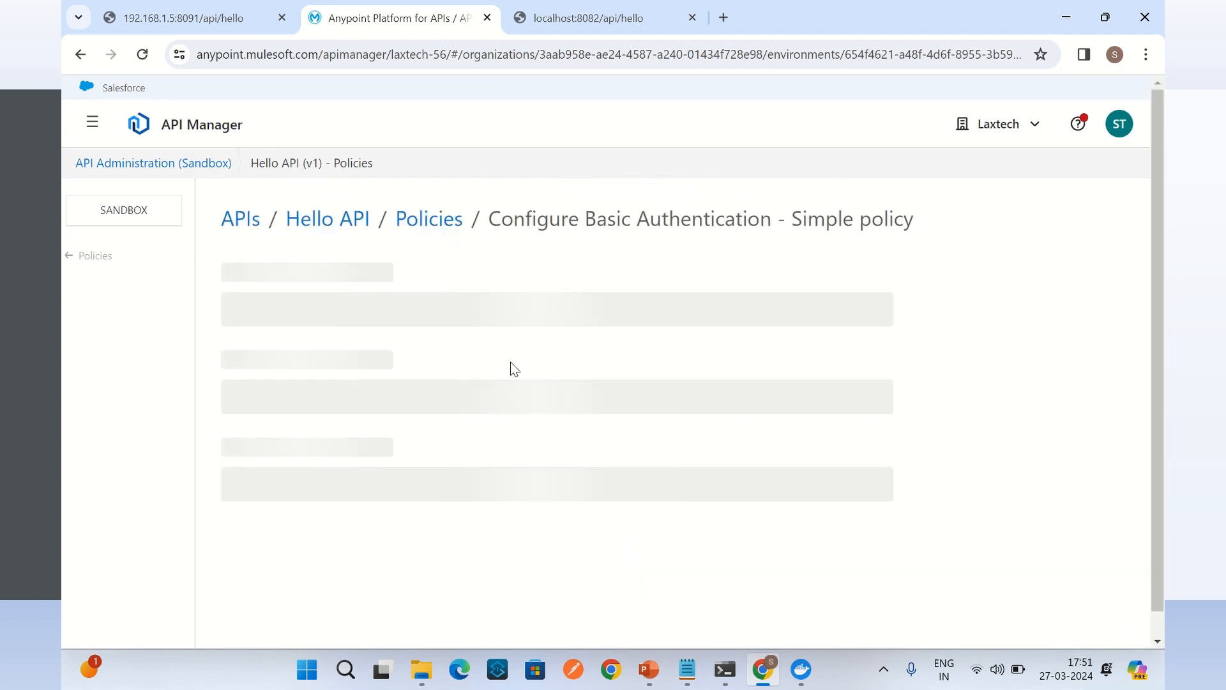
# - Set the policy's user name to spring-boot-h, enter the user password, apply the policy and decline saving the password in the browser
pyautogui.click(364, 309)
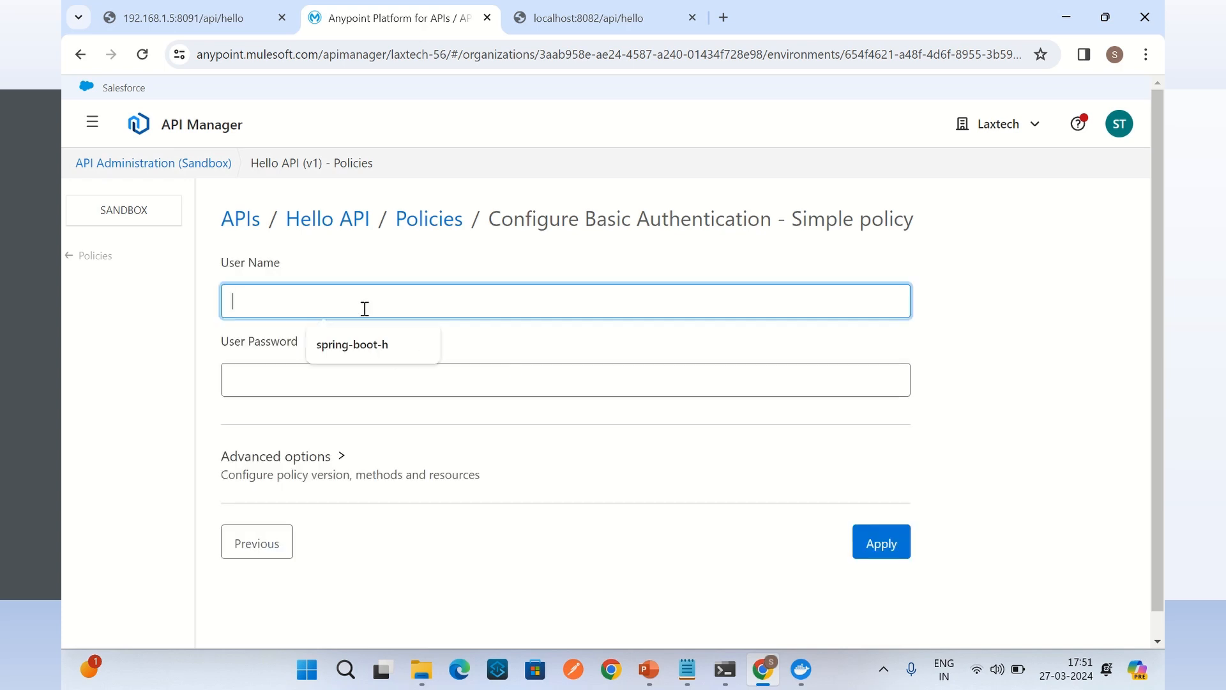
pyautogui.click(358, 345)
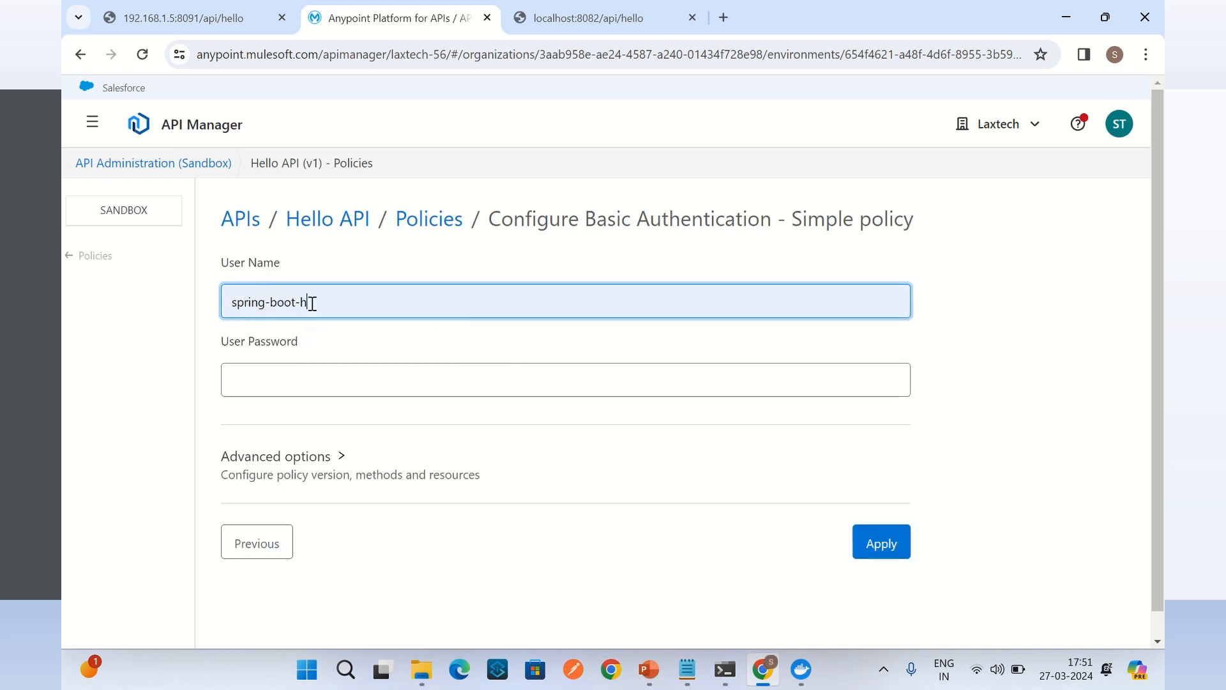
pyautogui.moveTo(323, 314); pyautogui.dragTo(205, 309)
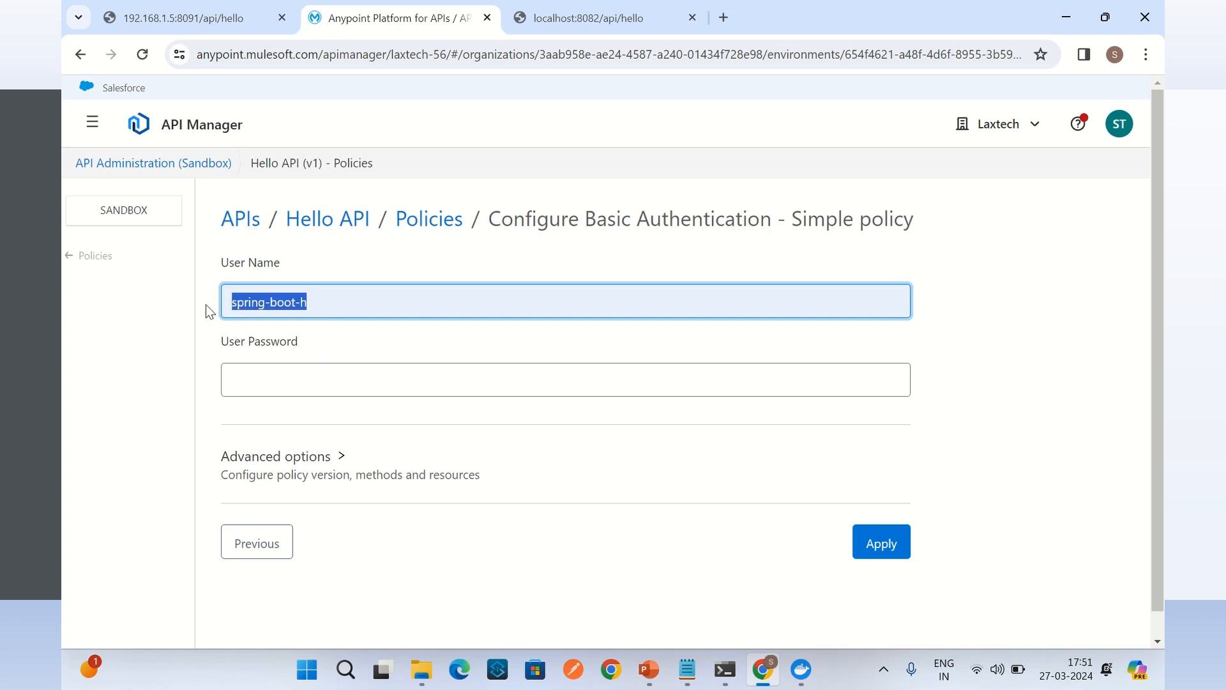
pyautogui.click(311, 382)
pyautogui.hotkey('ctrl', 'v')
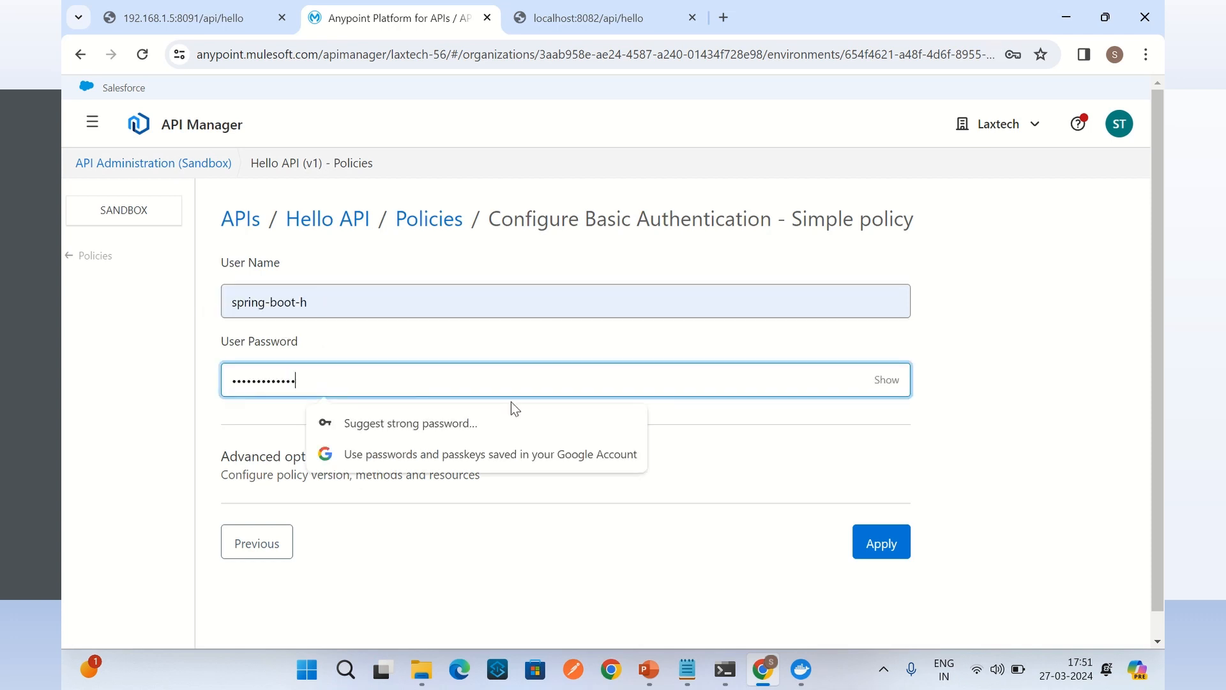
pyautogui.click(856, 544)
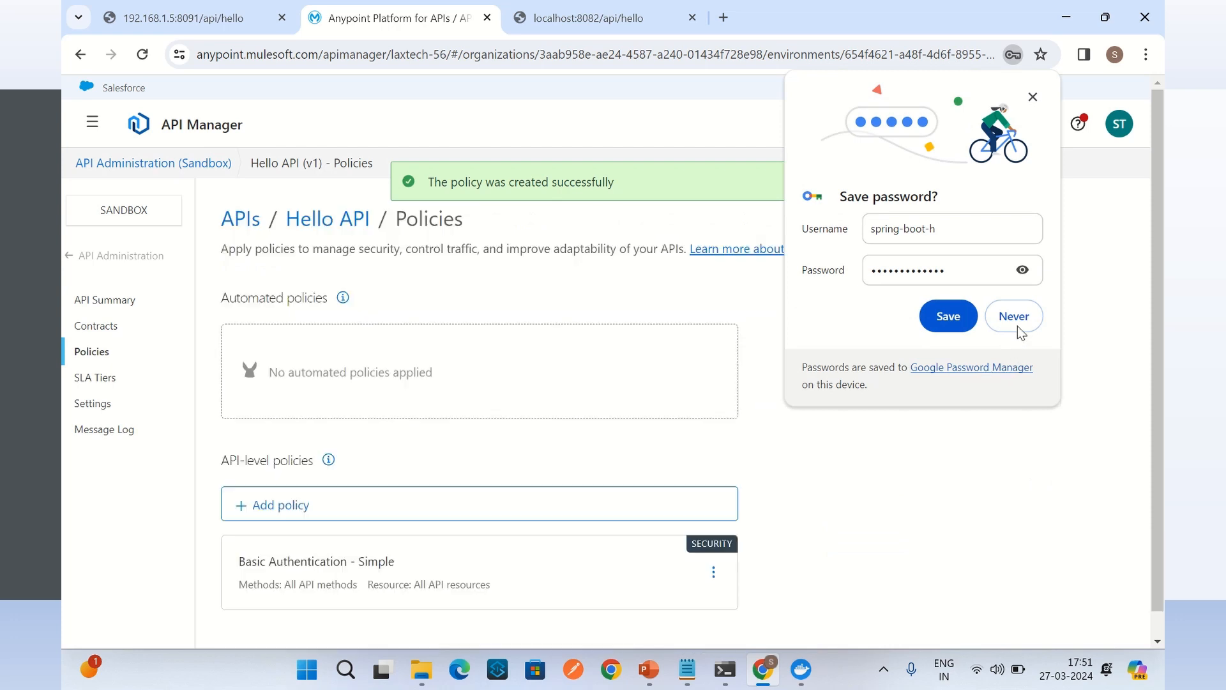
pyautogui.click(1016, 318)
# - Reload localhost:8082/api/hello to test the Basic Authentication policy
pyautogui.click(573, 18)
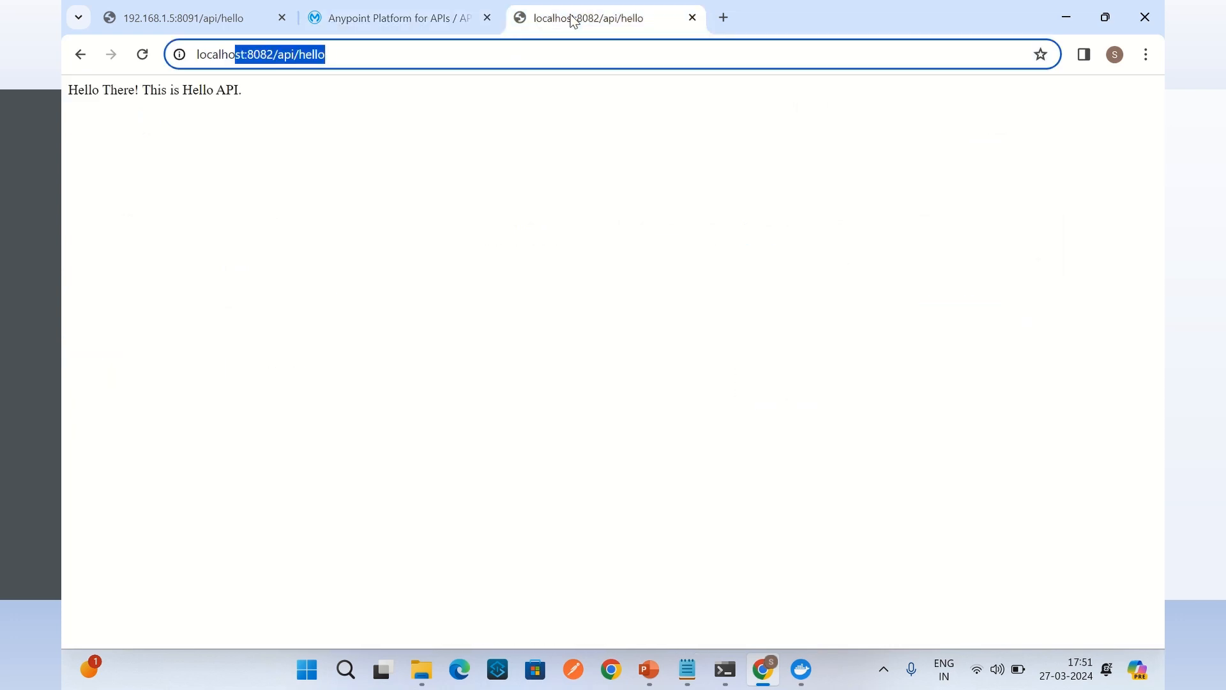
pyautogui.click(418, 53)
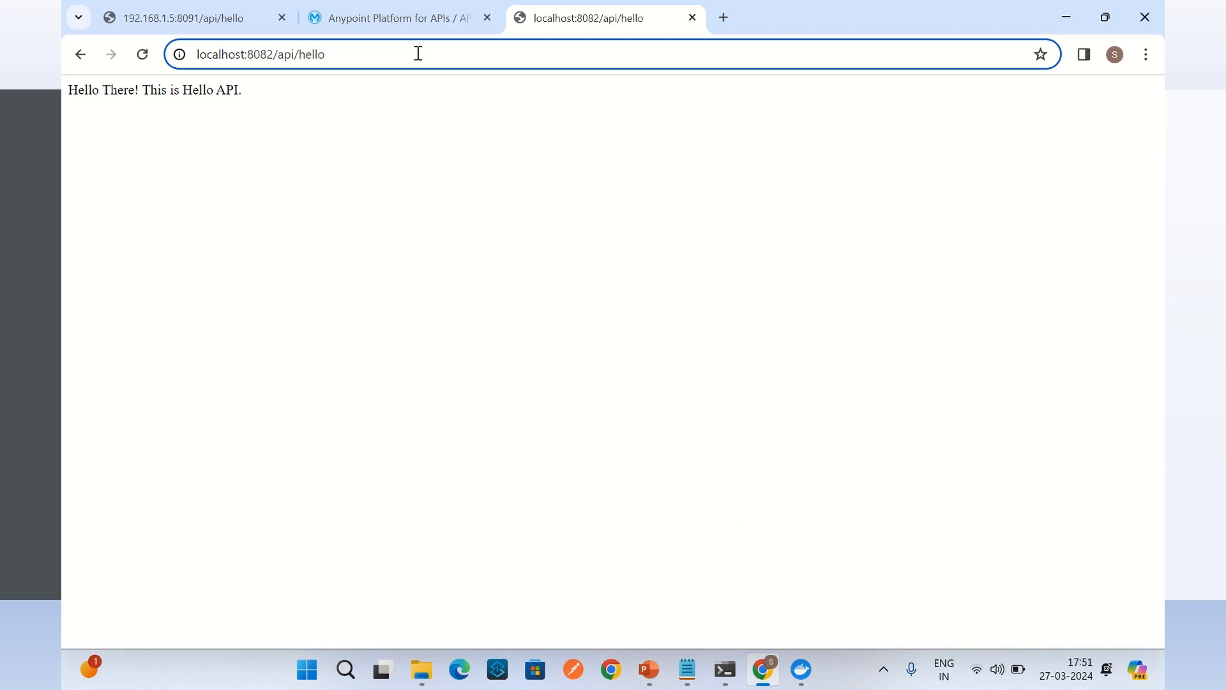
pyautogui.press('Return')
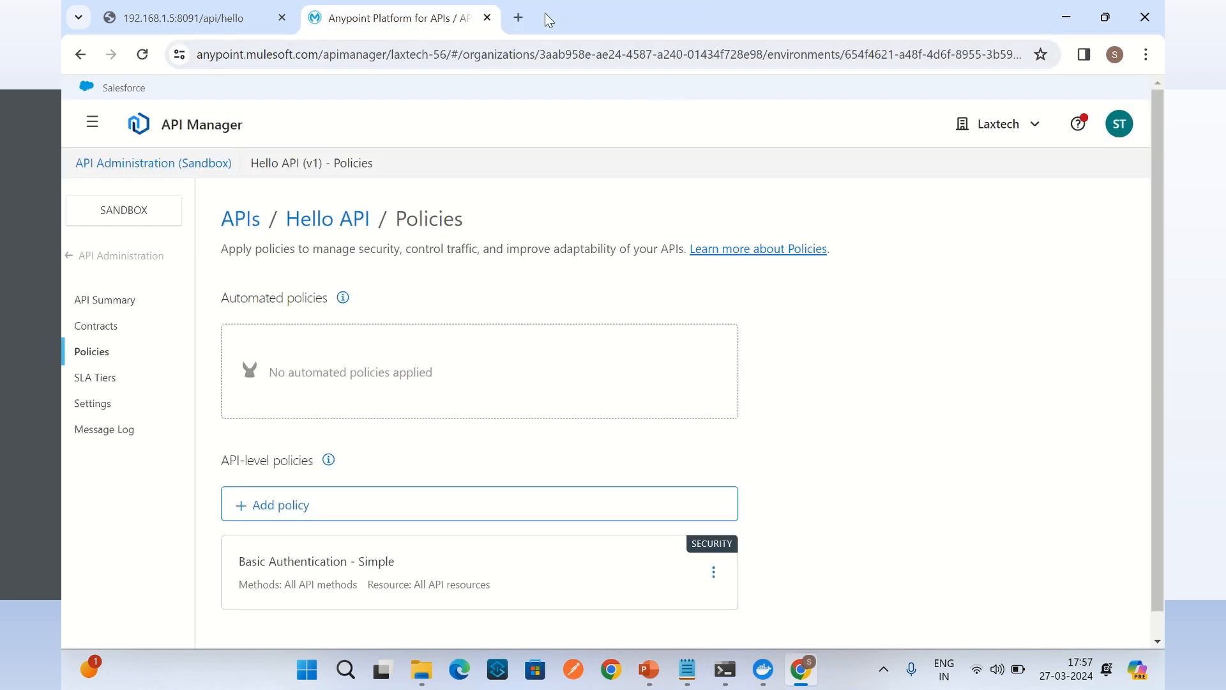
# - Request localhost:8082/api/hello in a new browser tab
pyautogui.click(518, 18)
pyautogui.click(553, 48)
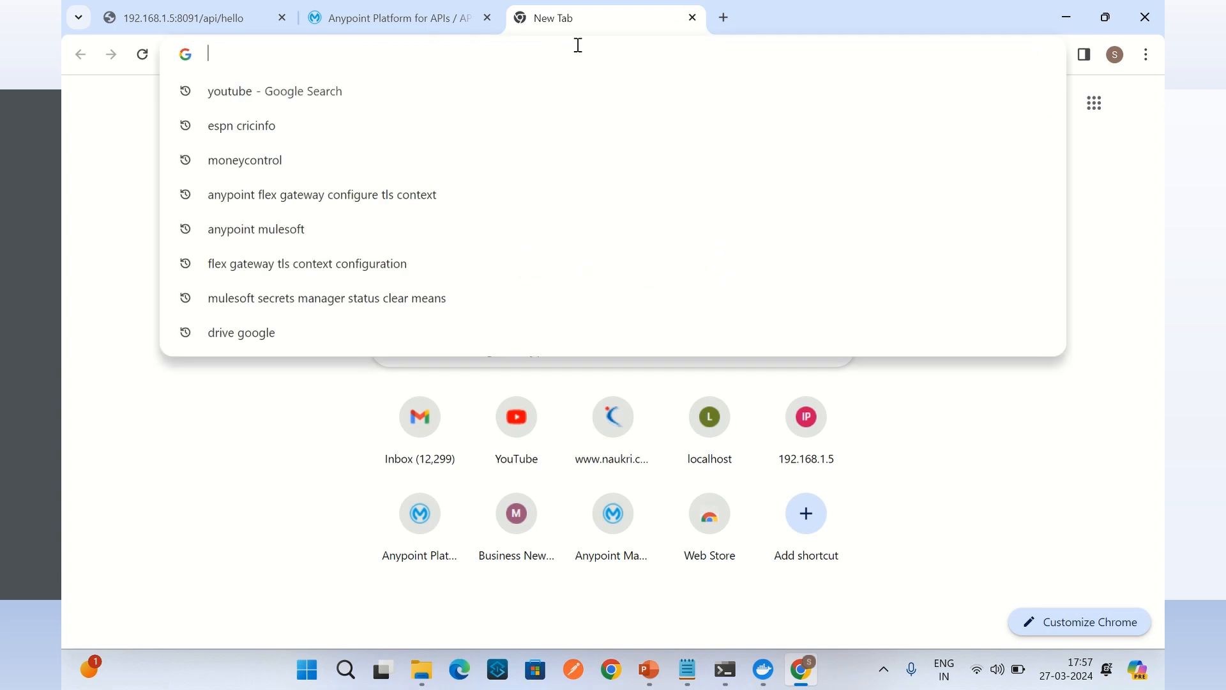
pyautogui.write('localhost:8082/api/hello')
pyautogui.press('Return')
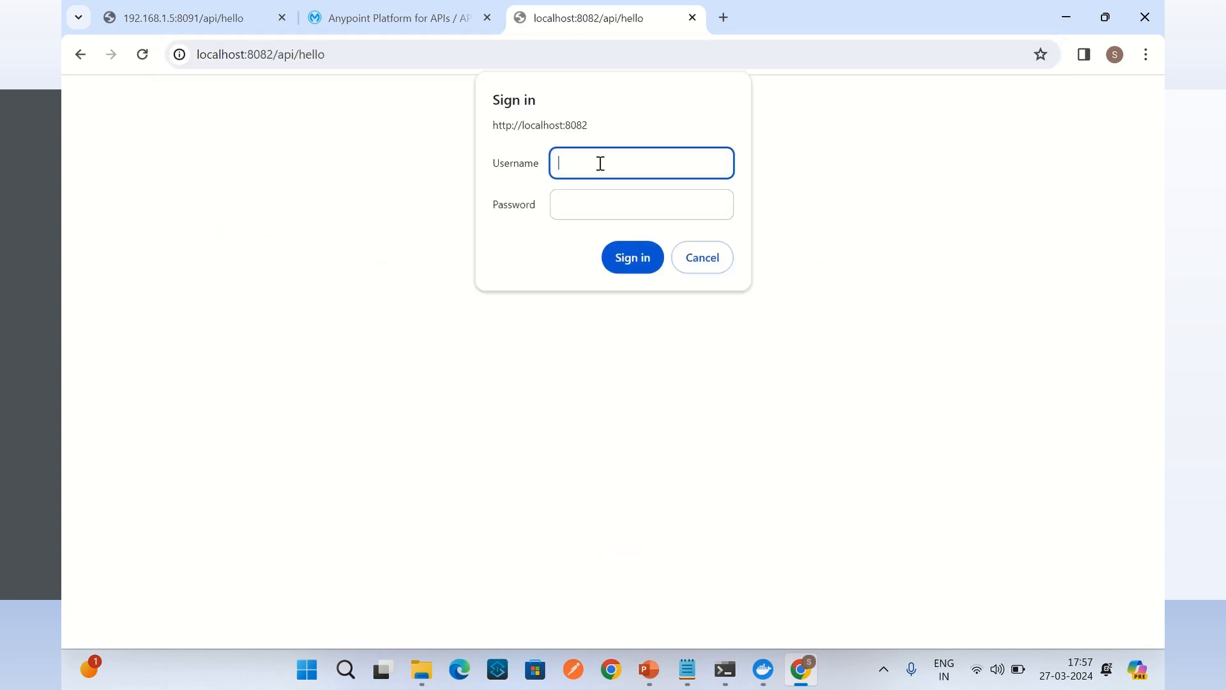
# - Copy the user name spring-boot-h from the Basic Authentication policy's configuration into the username of the localhost:8082 sign-in
pyautogui.click(383, 16)
pyautogui.click(713, 572)
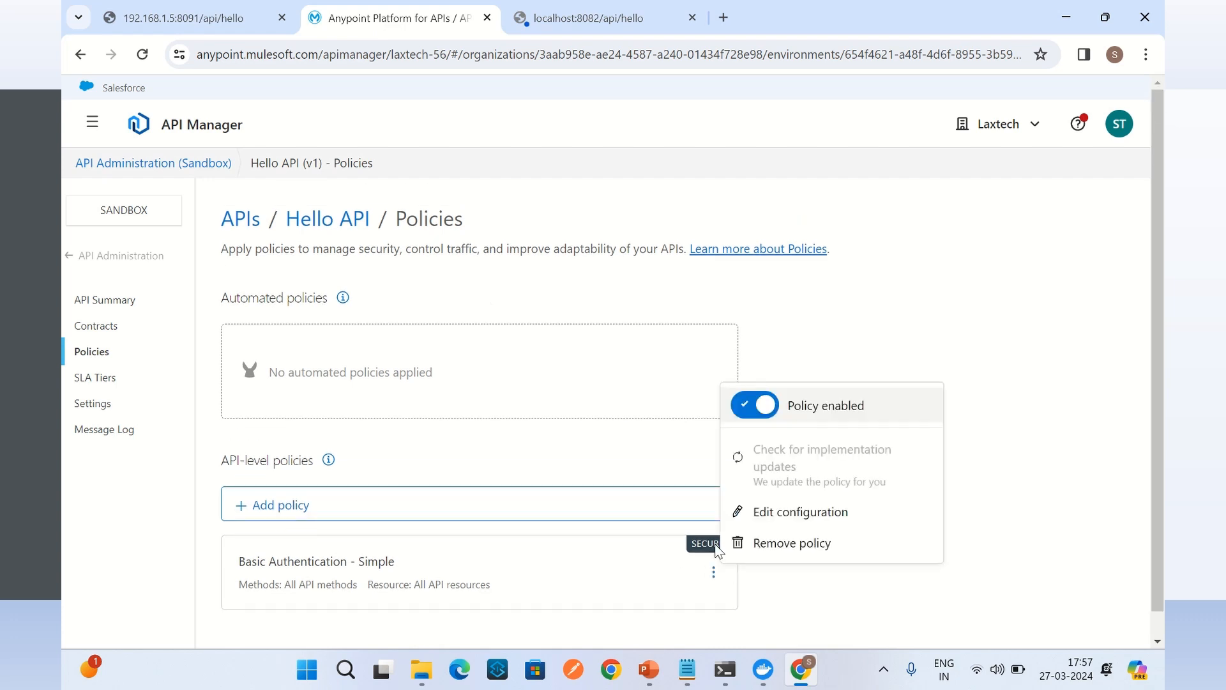
pyautogui.click(789, 512)
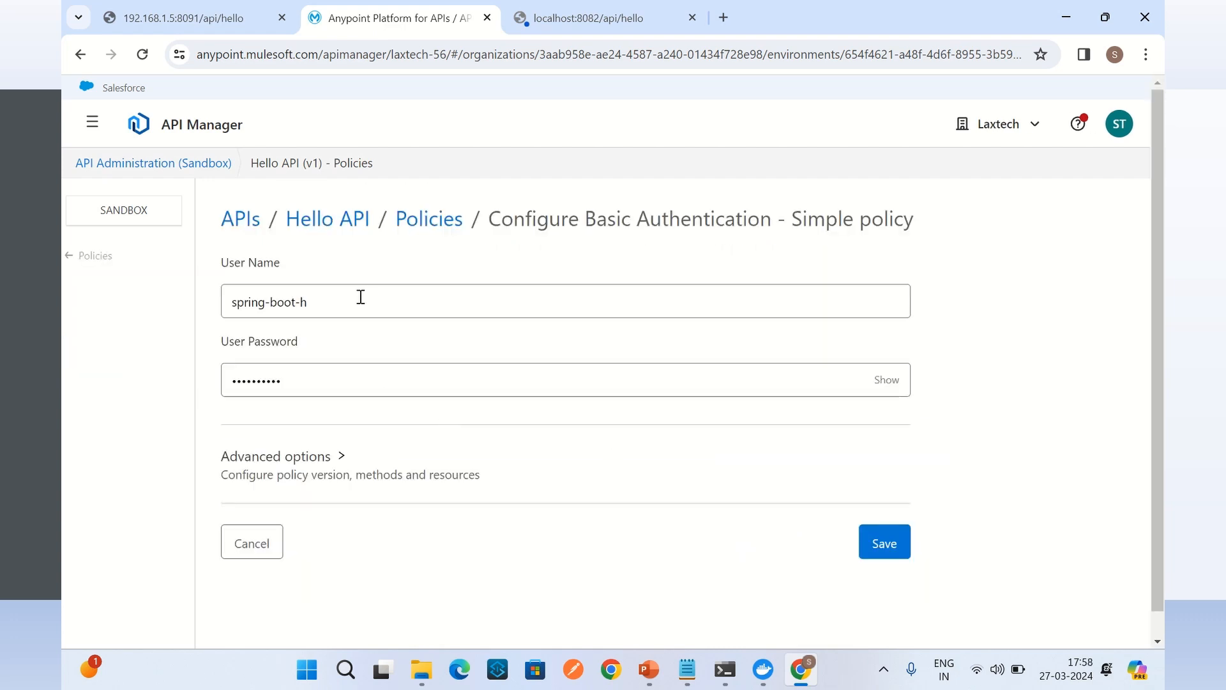
pyautogui.moveTo(358, 297); pyautogui.dragTo(193, 297)
pyautogui.hotkey('ctrl', 'c')
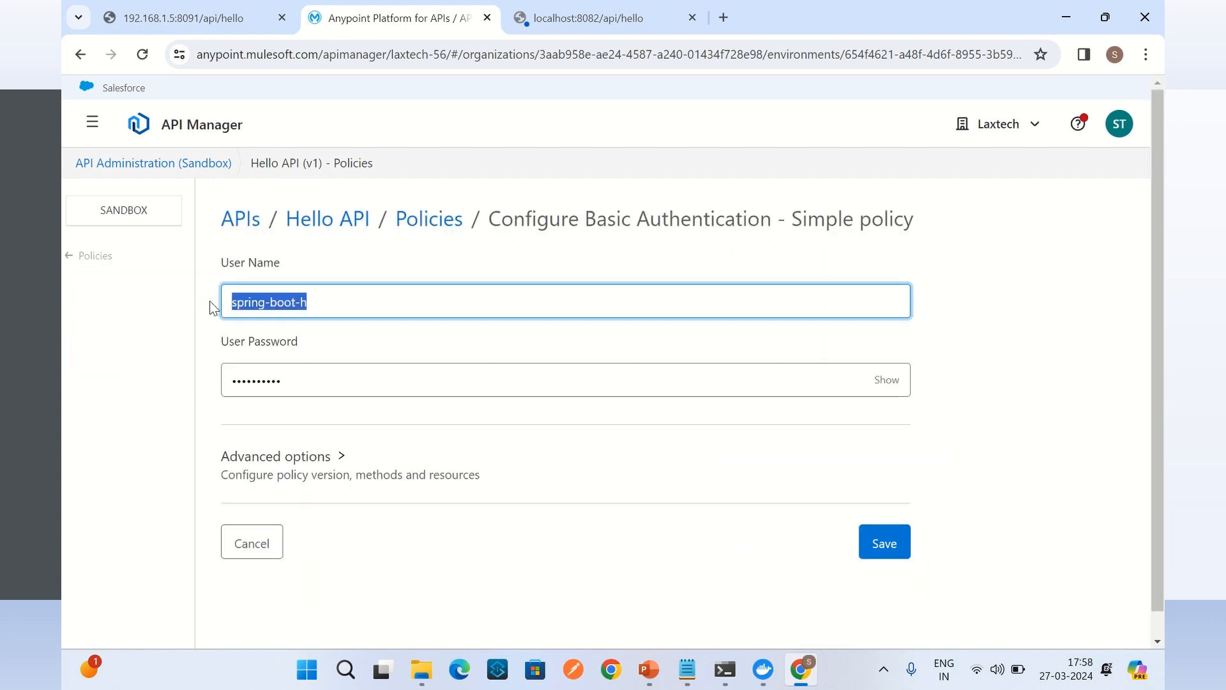
pyautogui.click(568, 13)
pyautogui.hotkey('ctrl', 'v')
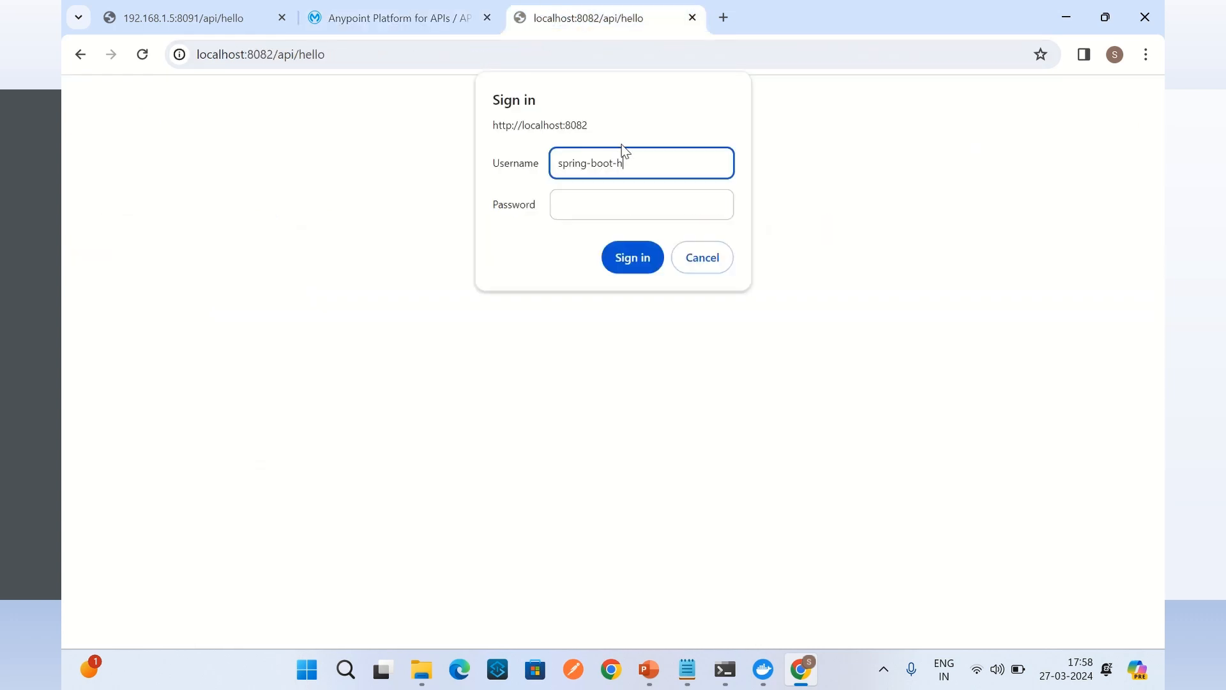
# - Enter the password in the localhost:8082 sign-in, submit it and dismiss the browser's offer to save the credentials
pyautogui.click(621, 195)
pyautogui.hotkey('ctrl', 'v')
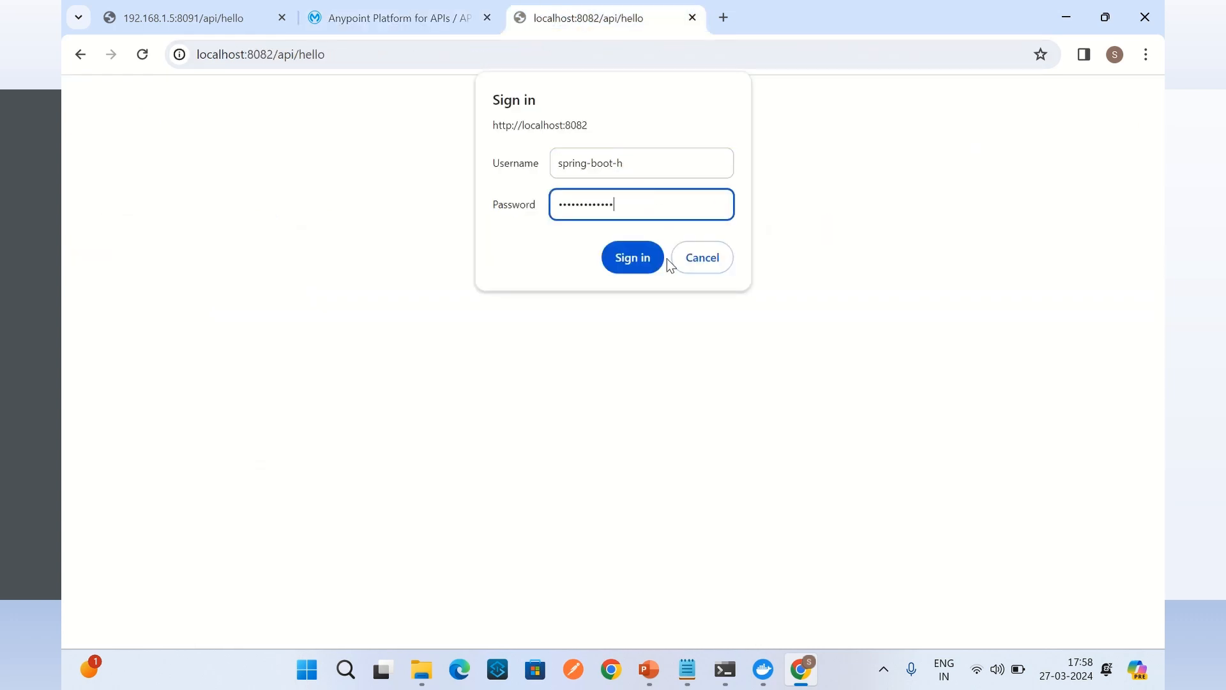
pyautogui.click(642, 260)
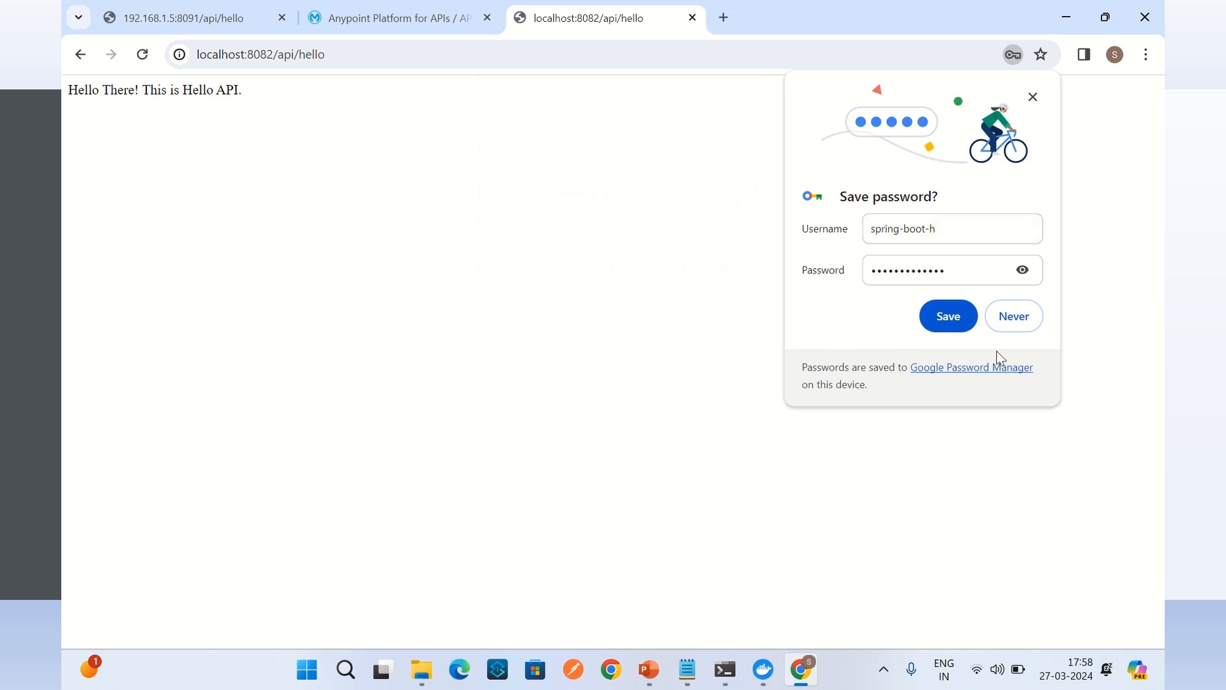
pyautogui.click(1034, 97)
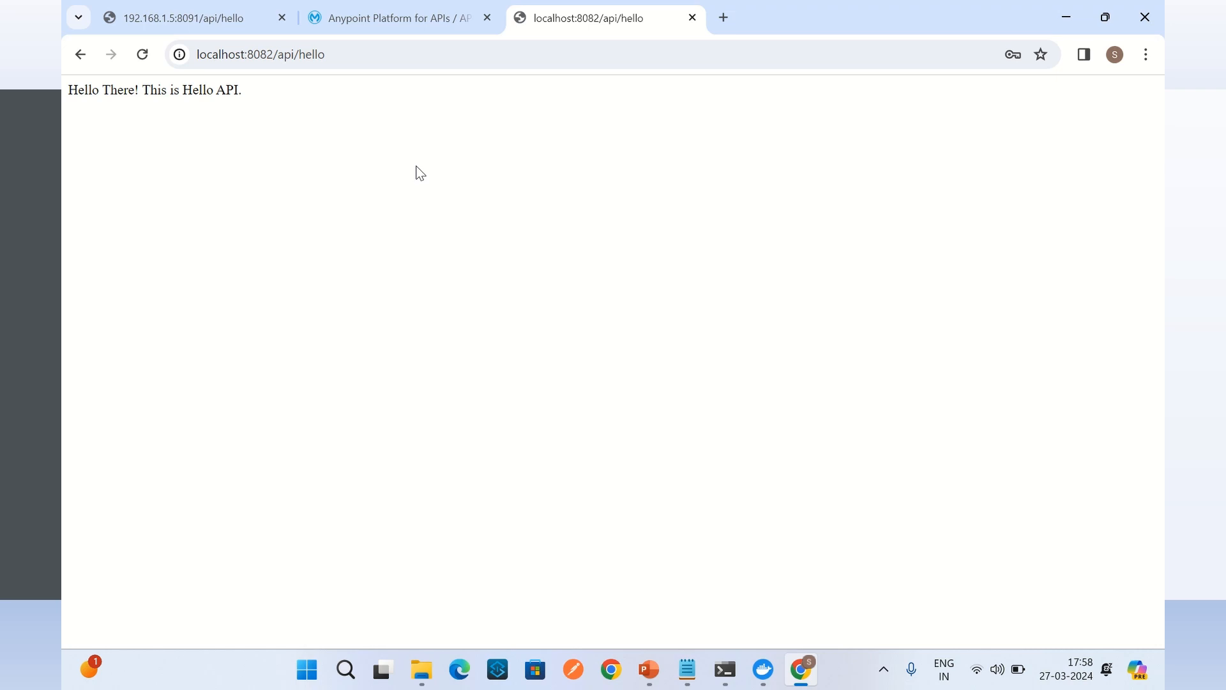
# - Leave the Basic Authentication policy configuration unchanged and review Hello API's endpoint configuration details from its API summary
pyautogui.click(381, 21)
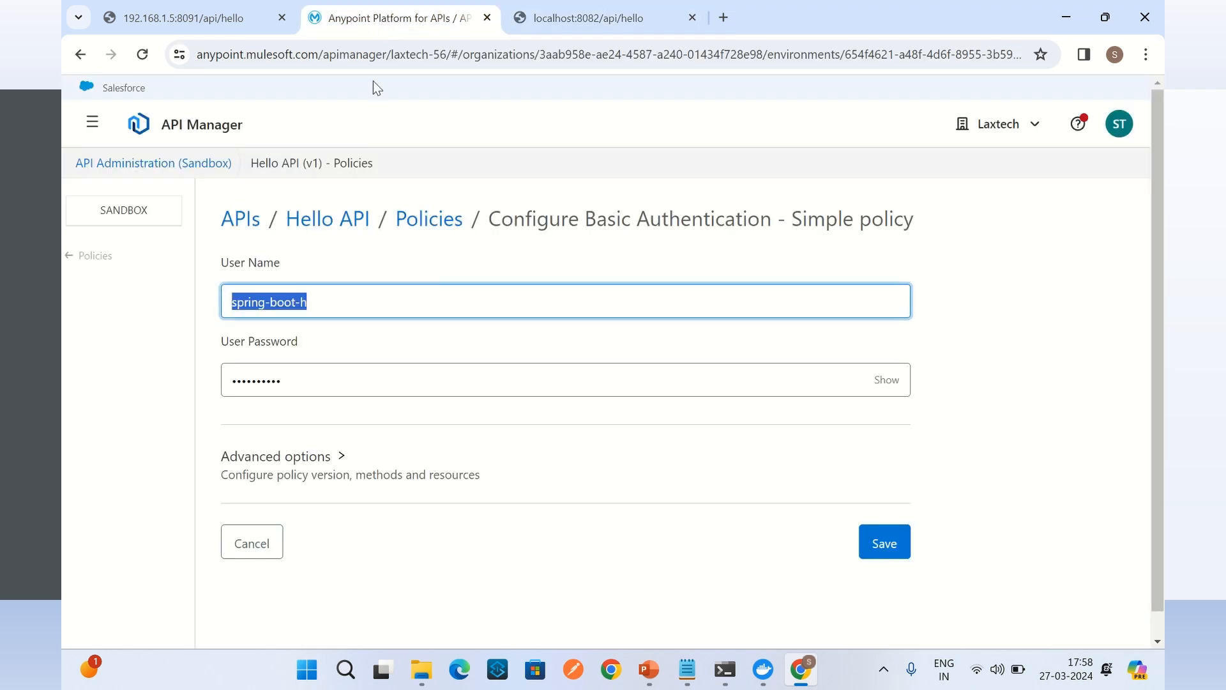
pyautogui.click(252, 543)
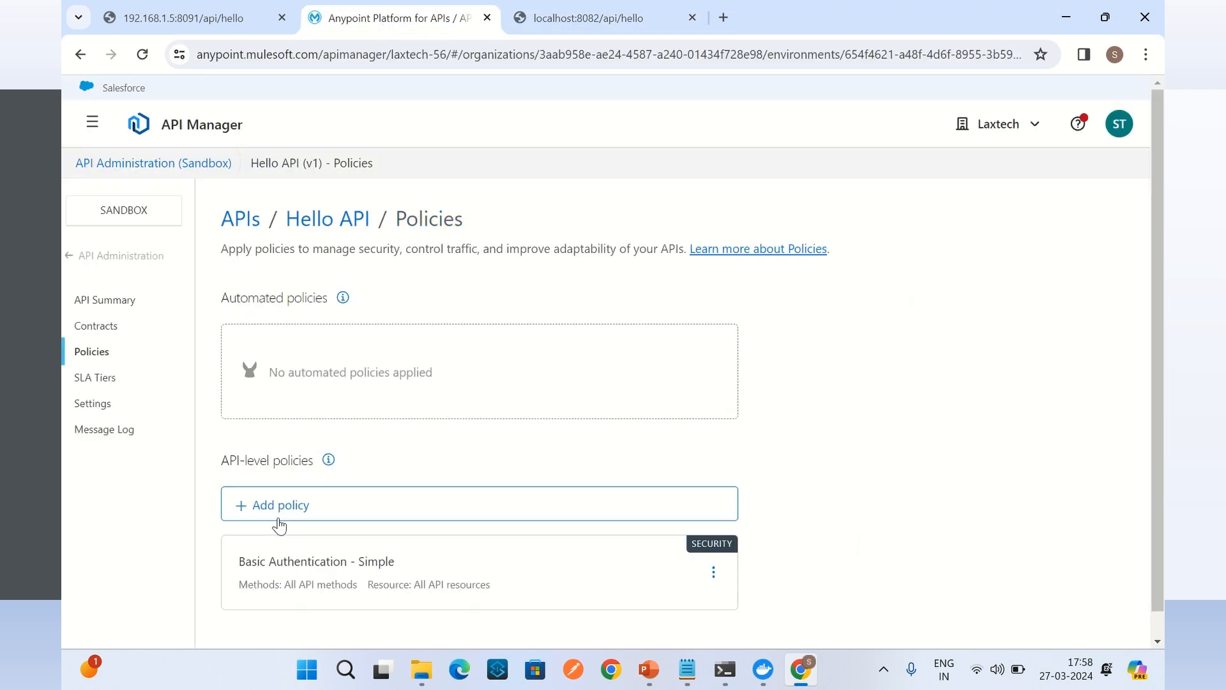
pyautogui.click(123, 263)
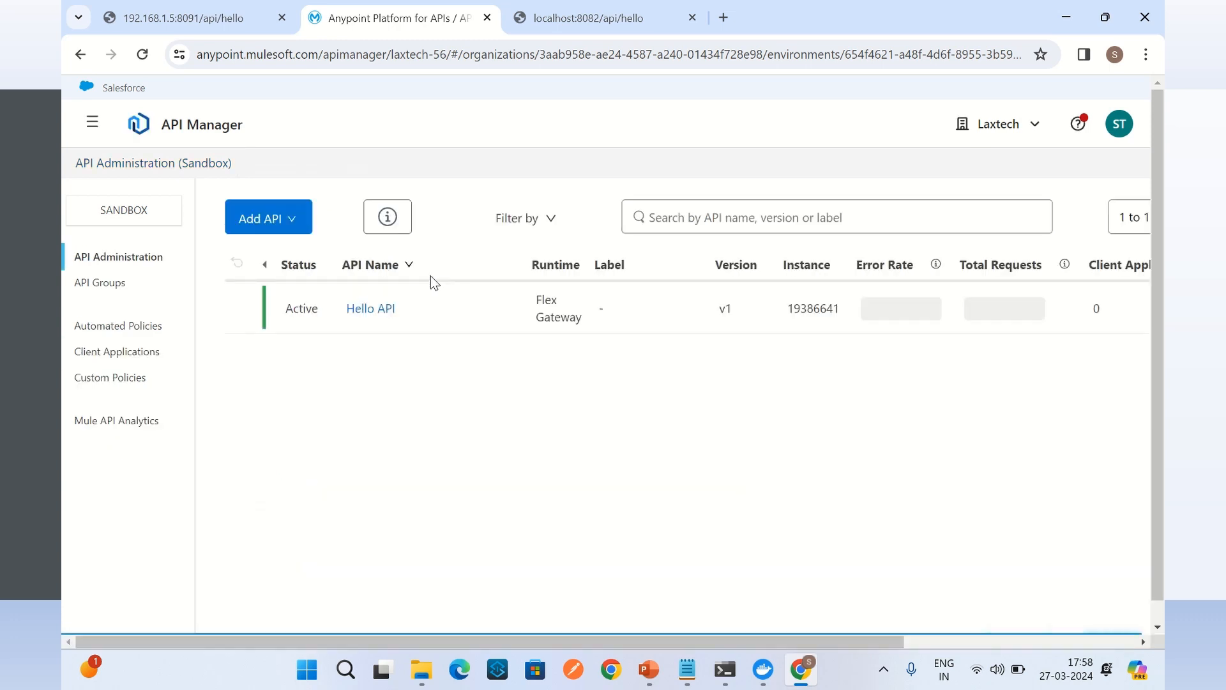
pyautogui.click(370, 308)
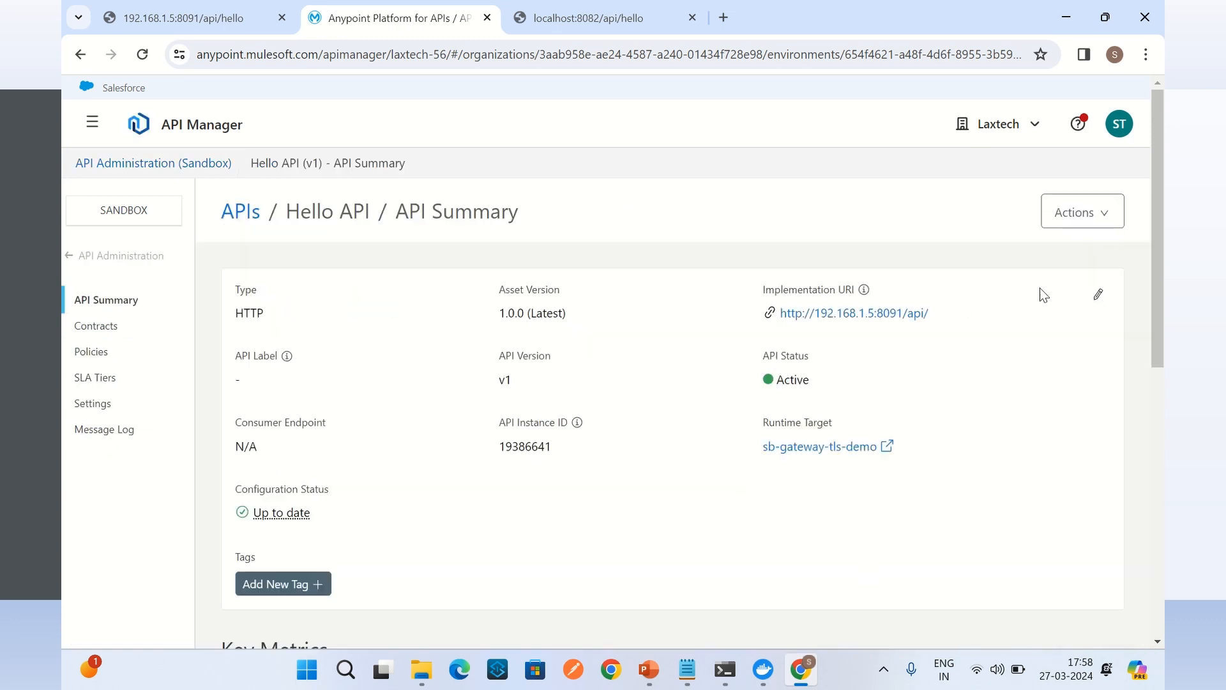
pyautogui.click(1083, 212)
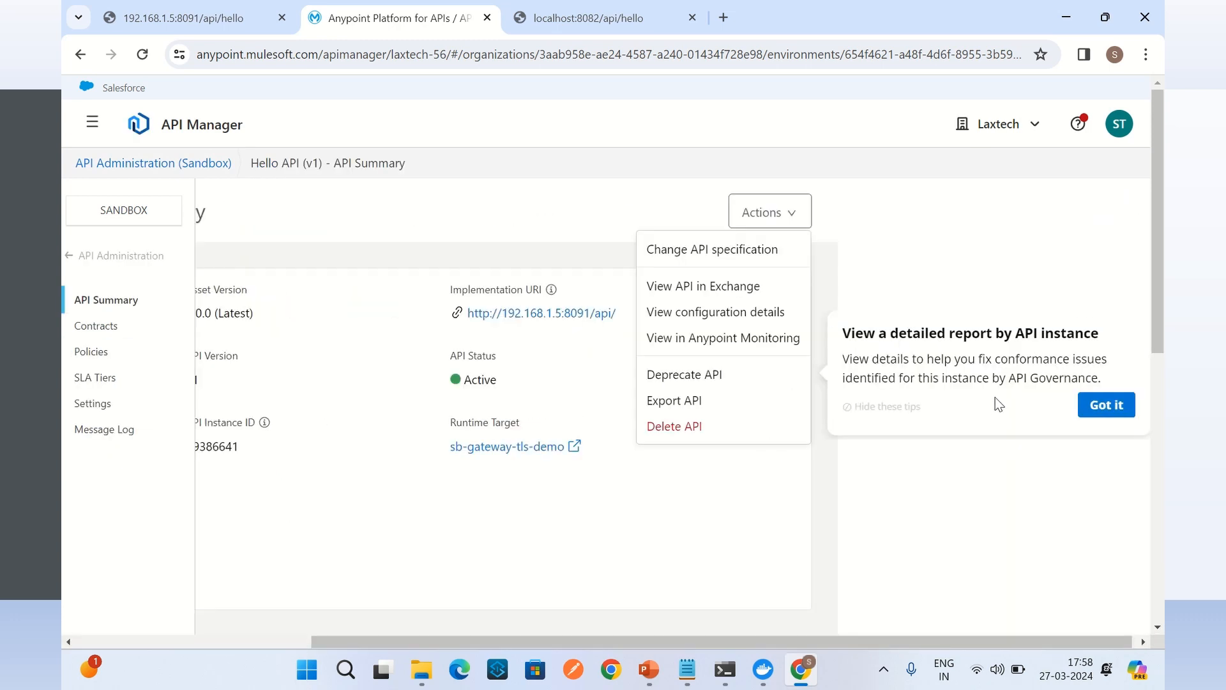
pyautogui.click(713, 312)
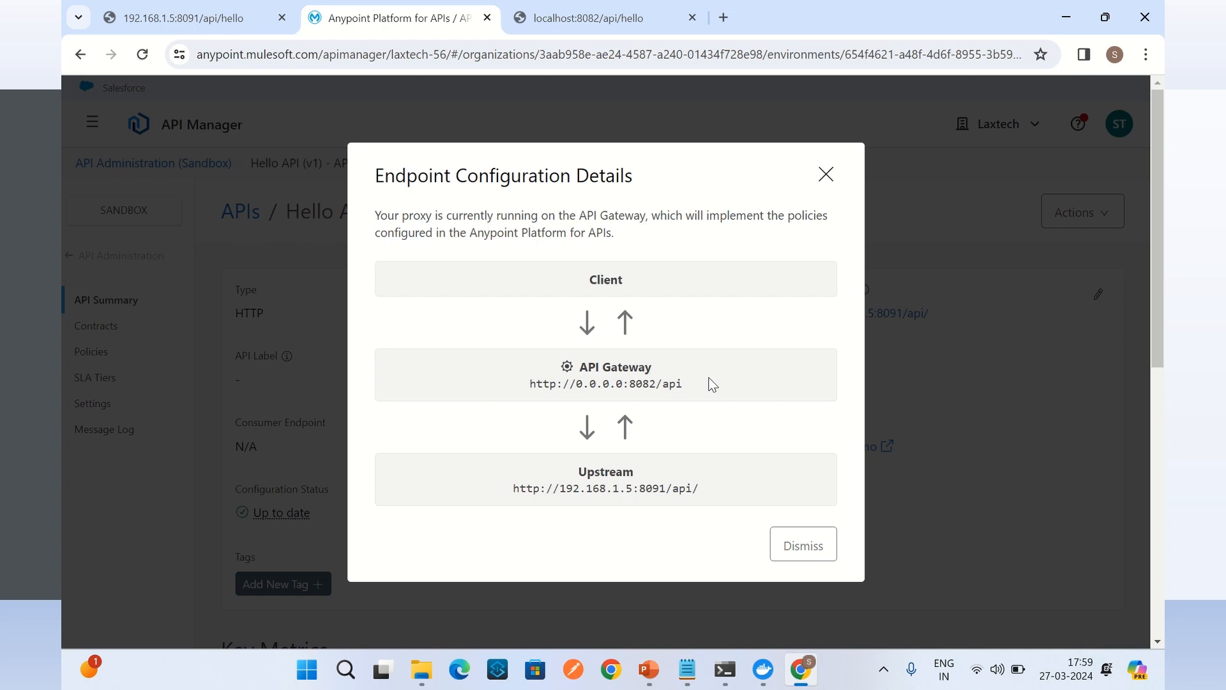
pyautogui.click(798, 547)
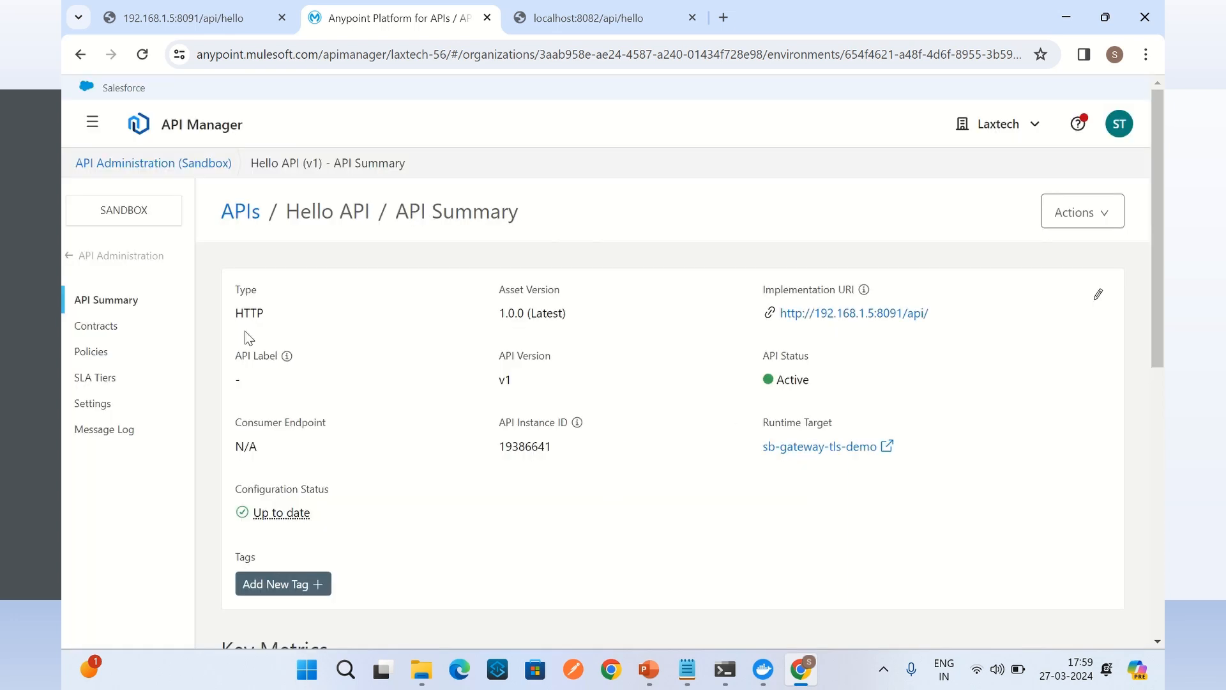
# - Go to Secrets Manager in Anypoint Platform and switch its environment to Sandbox
pyautogui.click(92, 122)
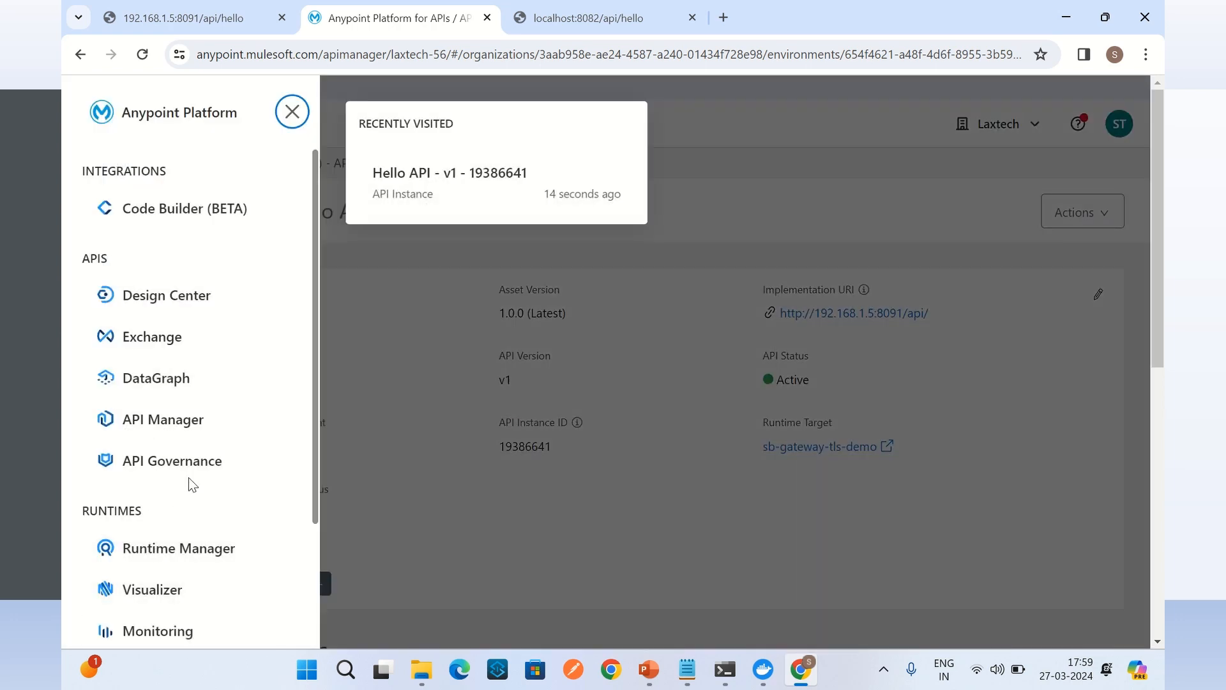
pyautogui.scroll(-5, 210, 495)
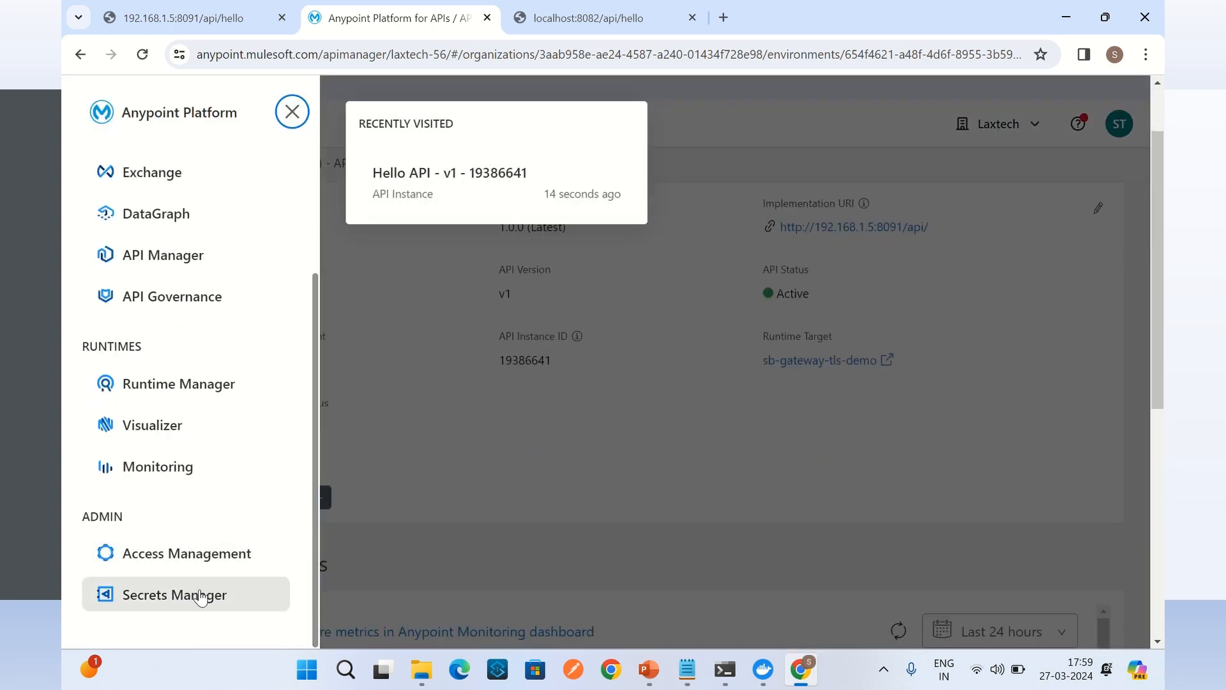
pyautogui.click(174, 594)
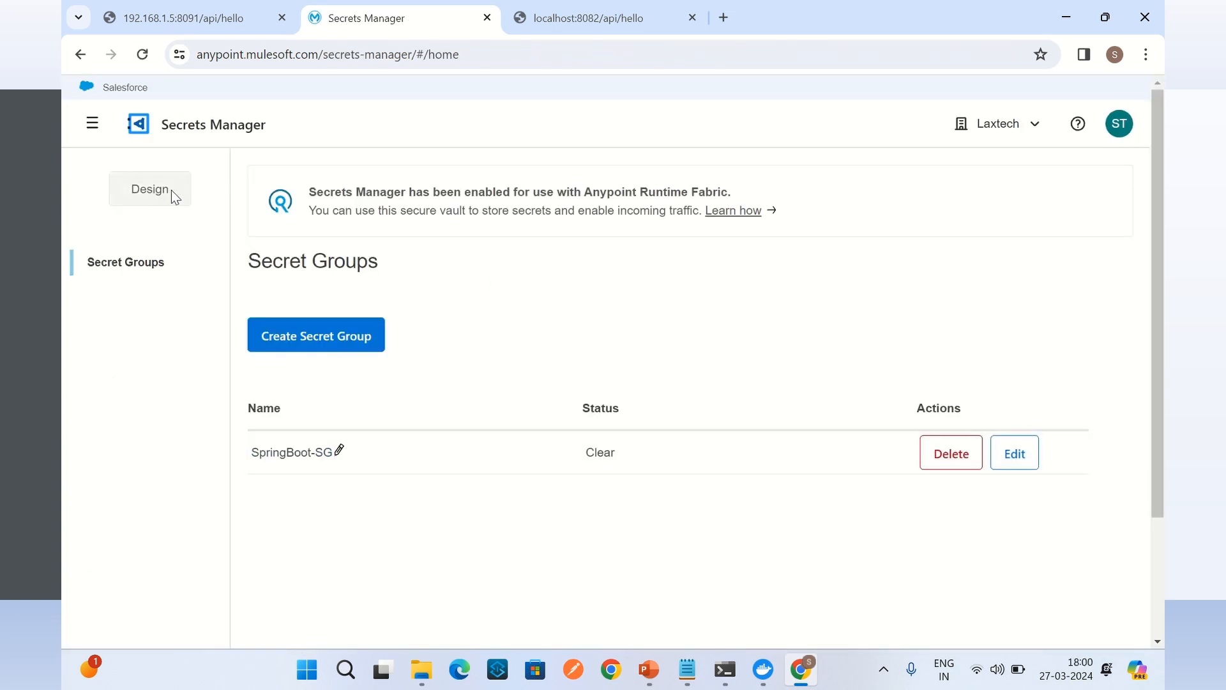
pyautogui.click(153, 186)
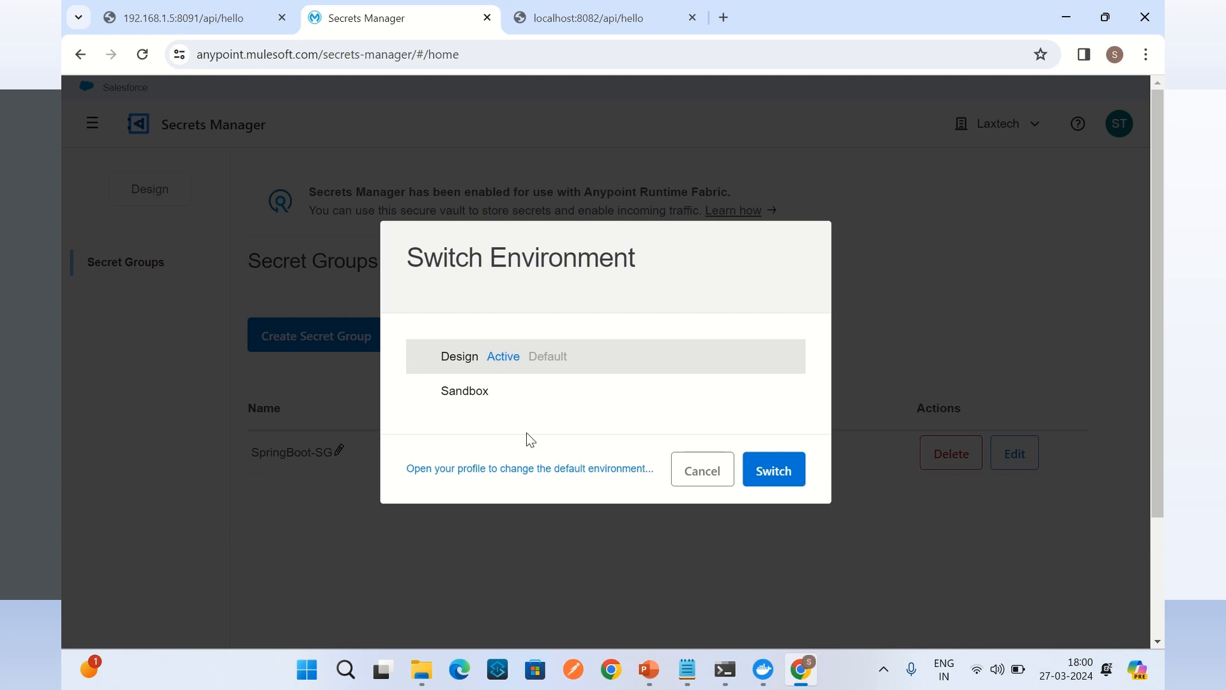
pyautogui.click(465, 392)
pyautogui.click(783, 477)
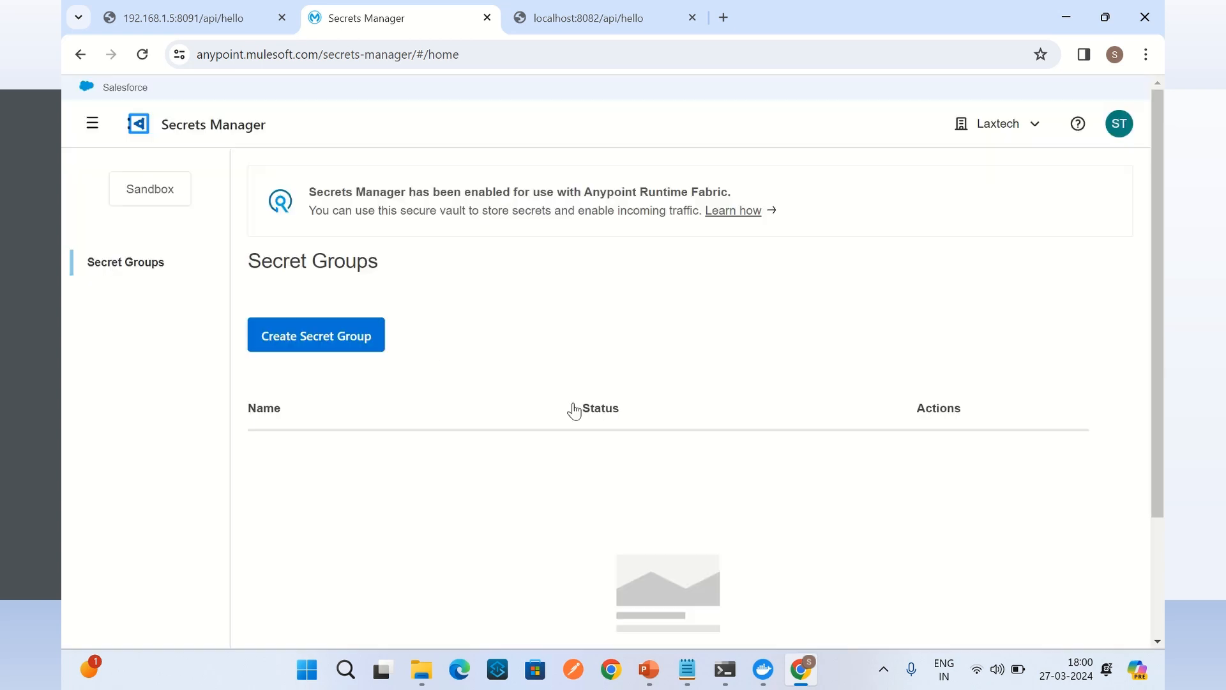
# - Create a downloadable secret group named SpringBoot-SG
pyautogui.click(322, 347)
pyautogui.click(439, 249)
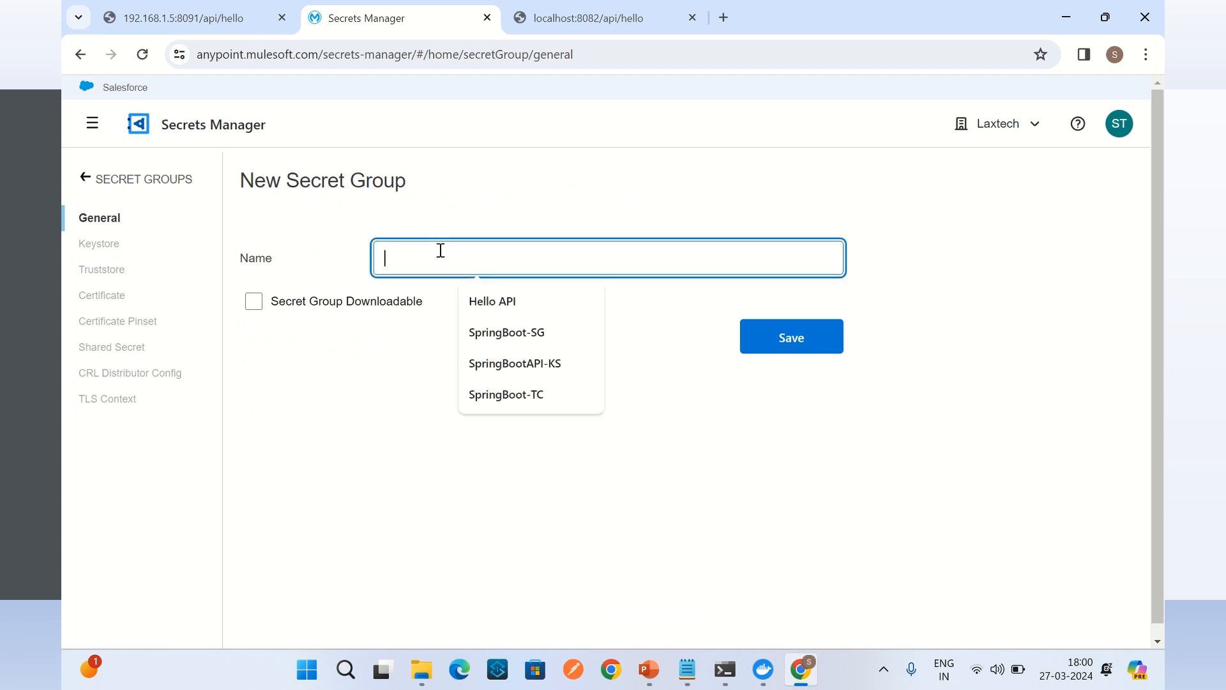
pyautogui.click(527, 339)
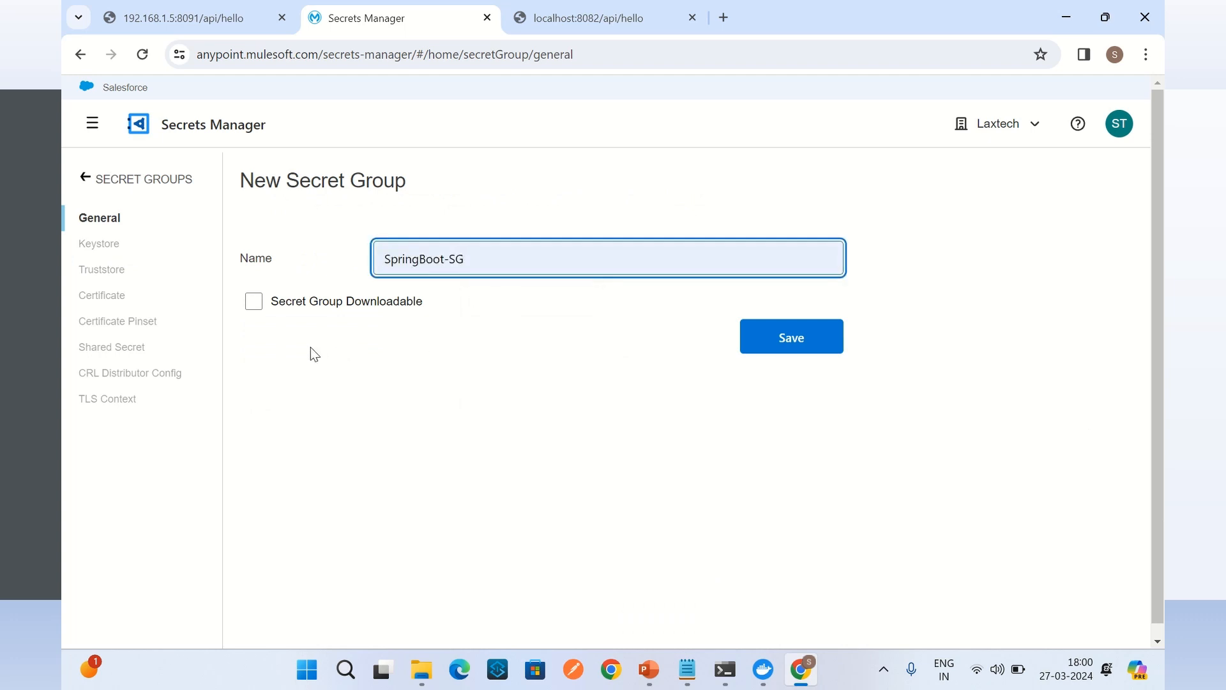
pyautogui.click(253, 302)
pyautogui.click(796, 380)
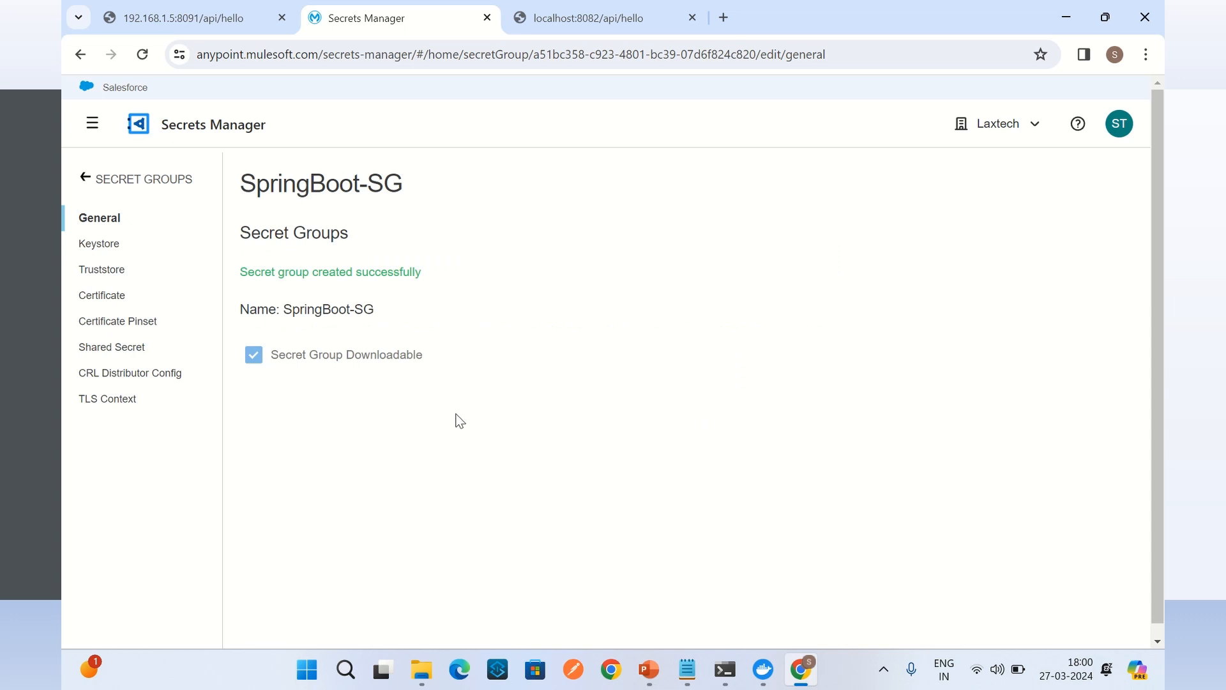
# - Start a new keystore in the SpringBoot-SG secret group and name it SpringBootAPI-KS, keeping the PEM type
pyautogui.click(104, 248)
pyautogui.click(319, 350)
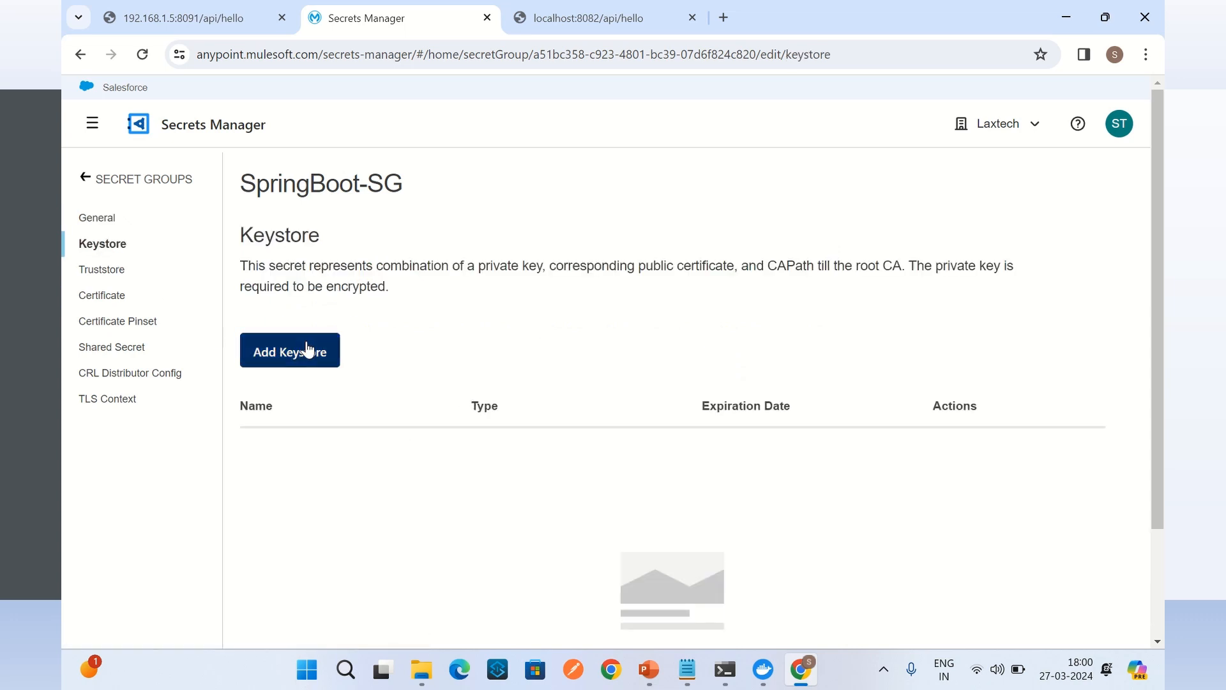
pyautogui.click(501, 337)
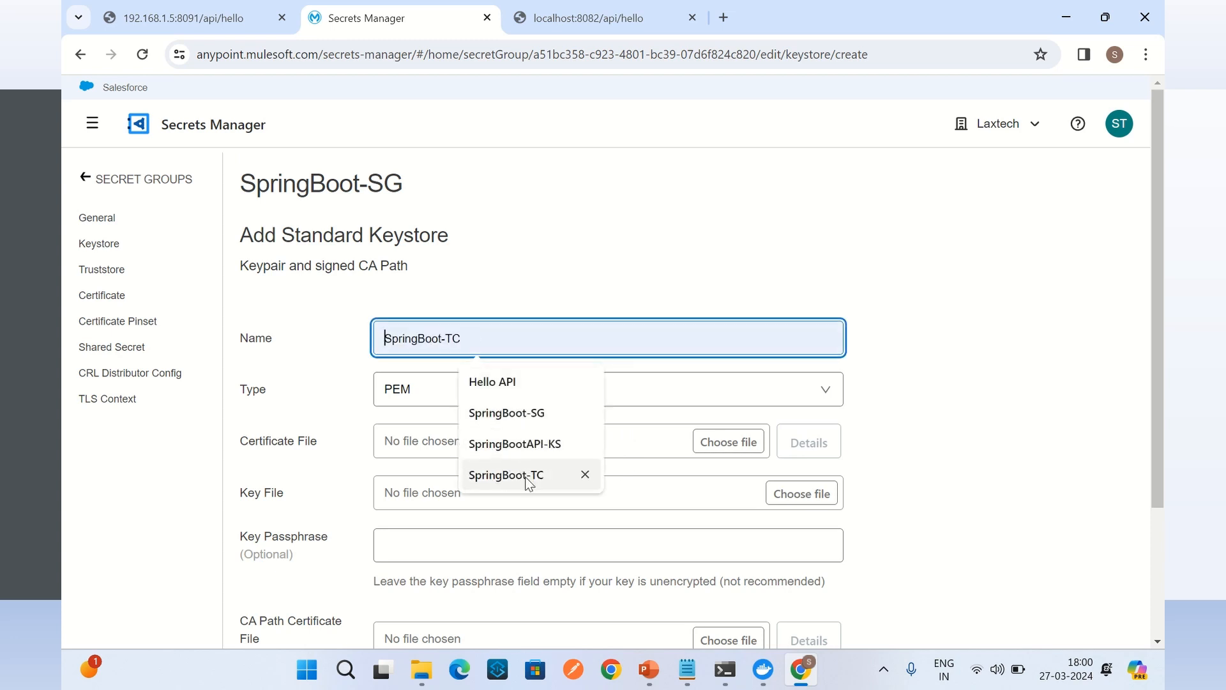
pyautogui.click(519, 445)
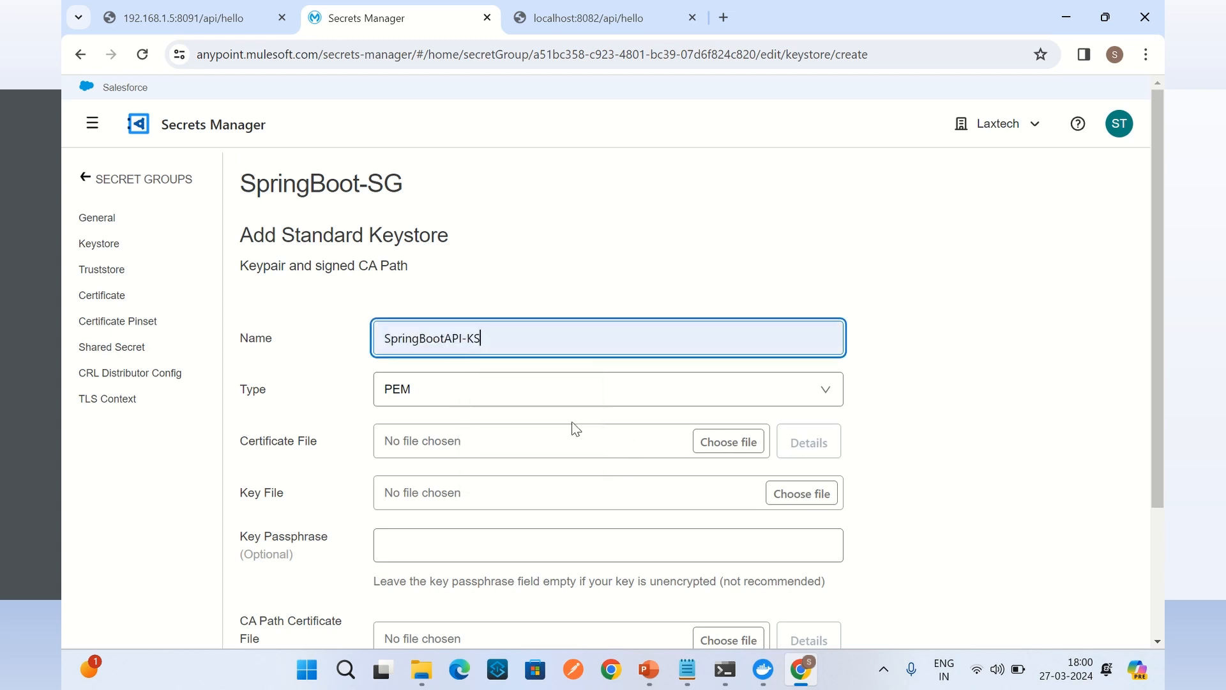
pyautogui.click(937, 359)
pyautogui.scroll(-3, 593, 286)
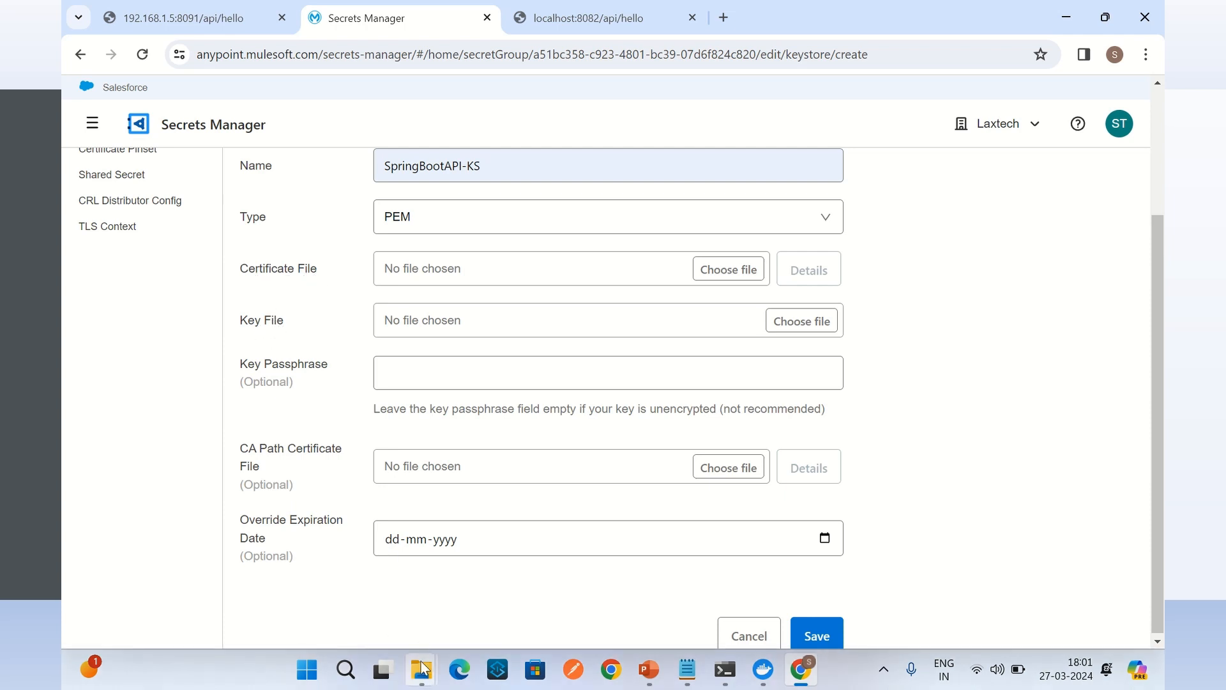
# - Check the key files in the certs folder and choose flex-gateway-public-keys.crt as the keystore's certificate file
pyautogui.moveTo(423, 675)
pyautogui.click(520, 600)
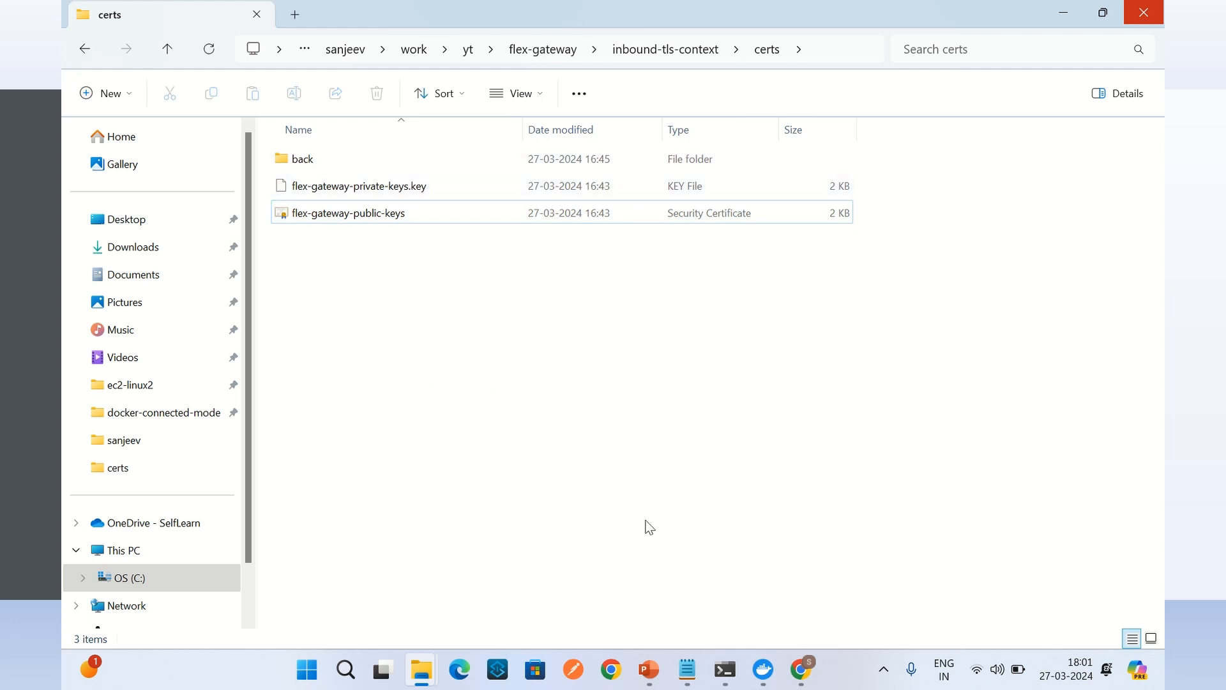
pyautogui.click(810, 678)
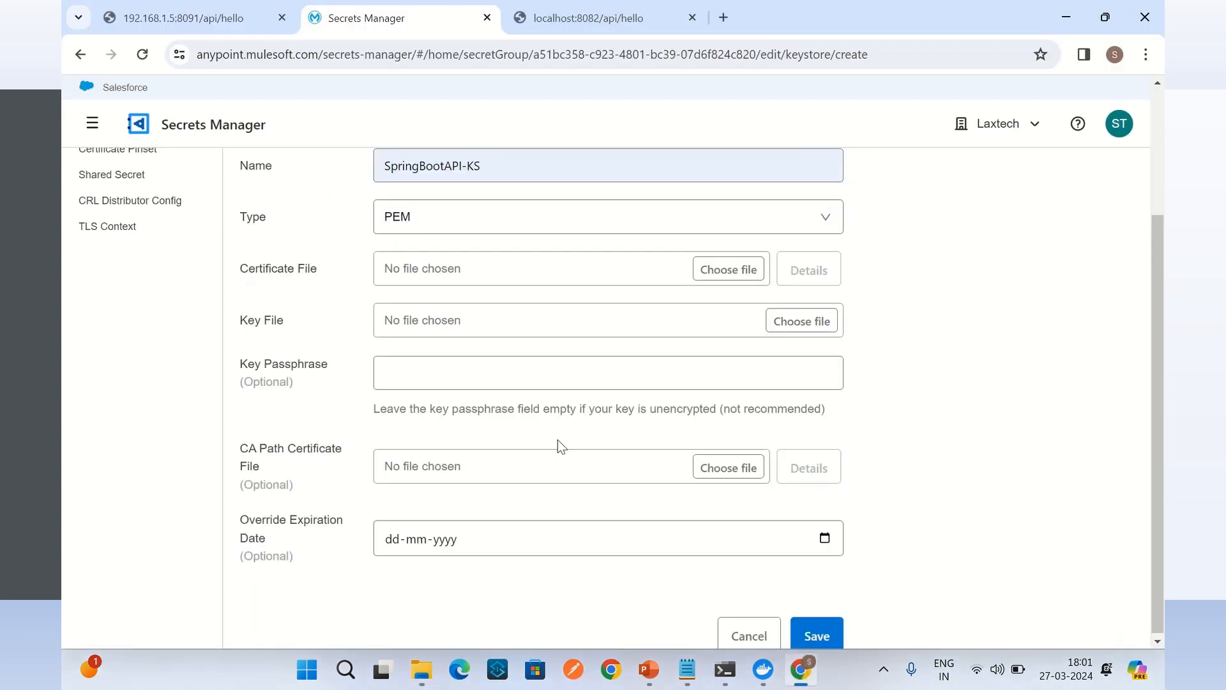
pyautogui.click(731, 269)
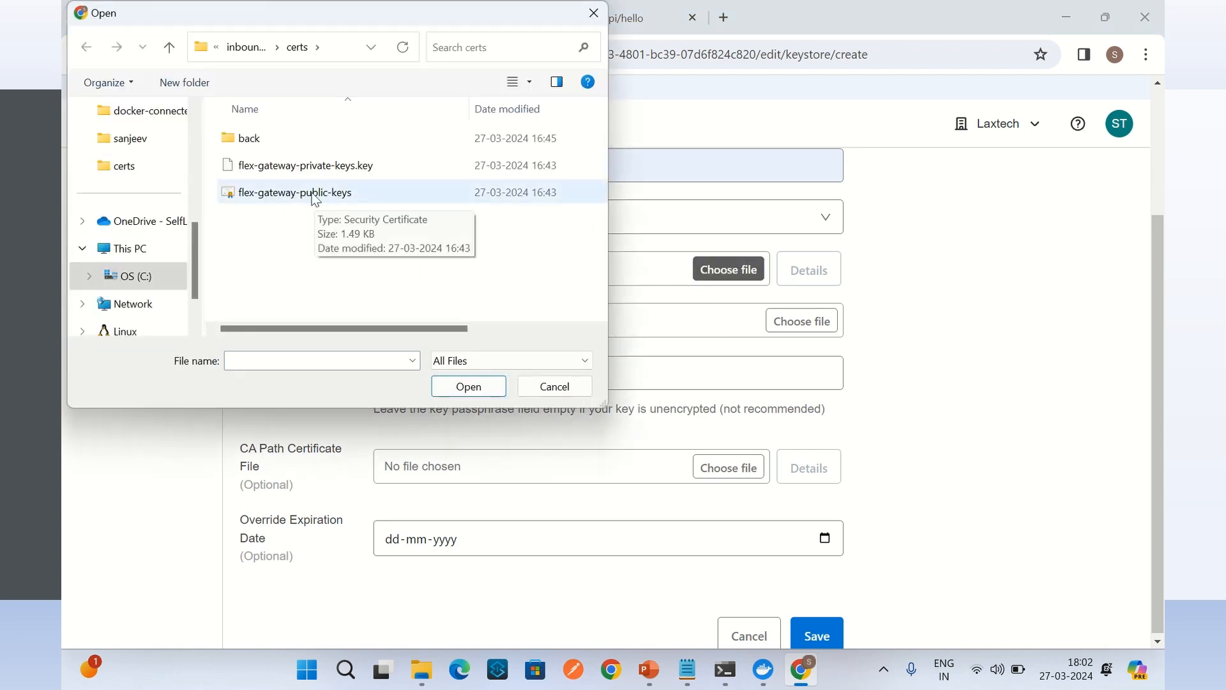
pyautogui.click(320, 195)
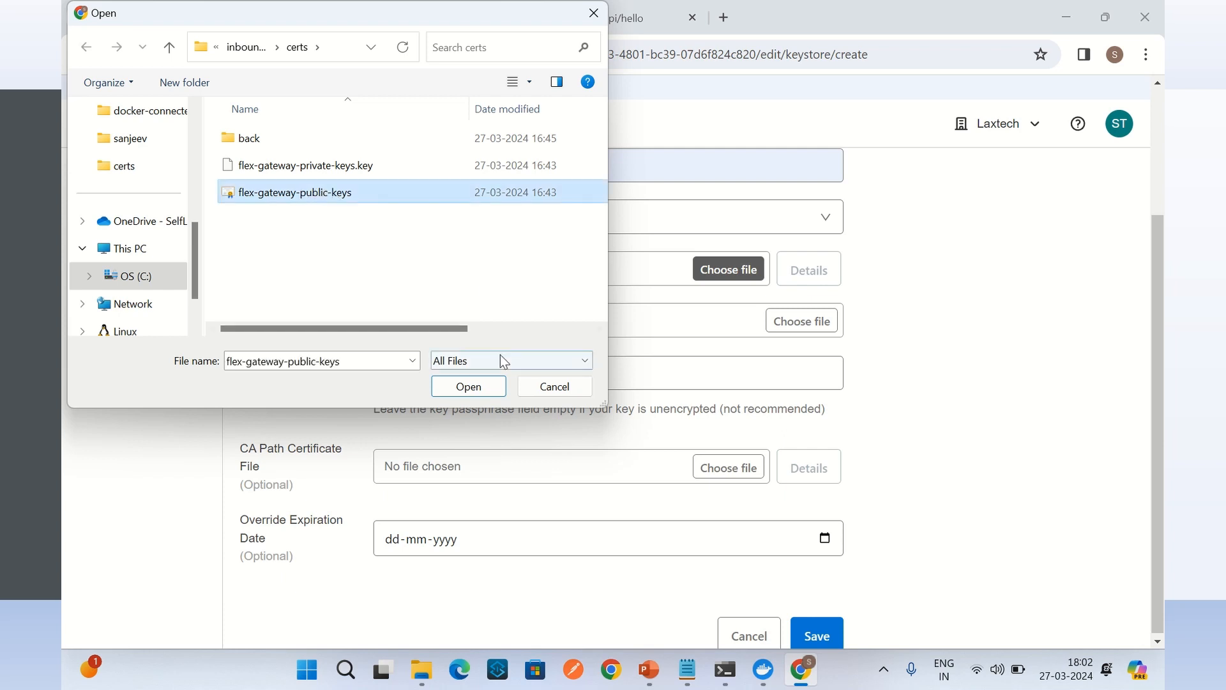
pyautogui.click(480, 385)
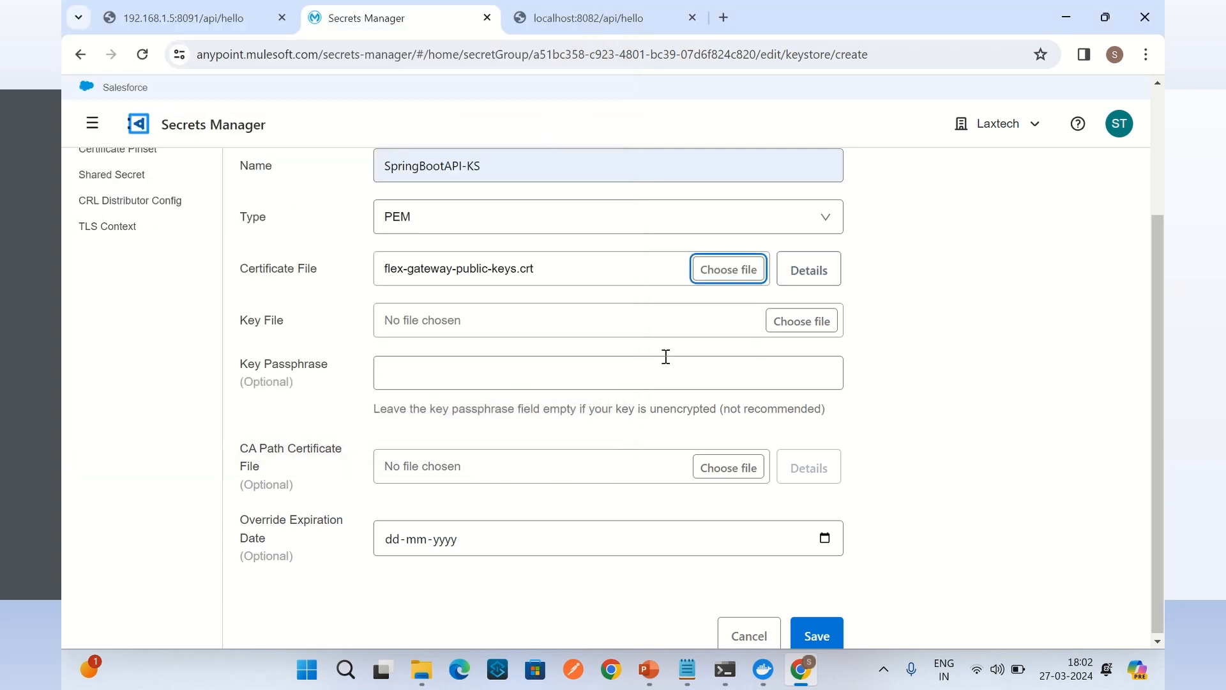
# - Examine the subject fields of the chosen certificate in its details, from common name to country, and close them
pyautogui.click(808, 270)
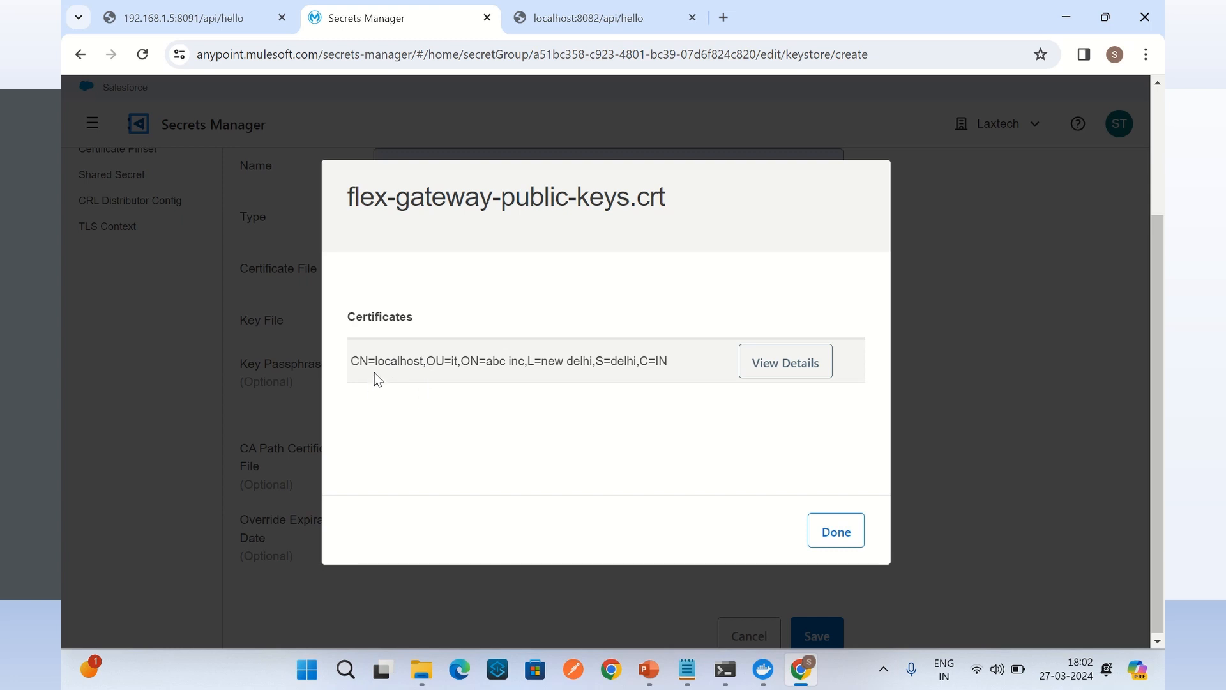
pyautogui.moveTo(378, 359); pyautogui.dragTo(408, 359)
pyautogui.click(433, 360)
pyautogui.doubleClick(466, 358)
pyautogui.moveTo(488, 360); pyautogui.dragTo(675, 363)
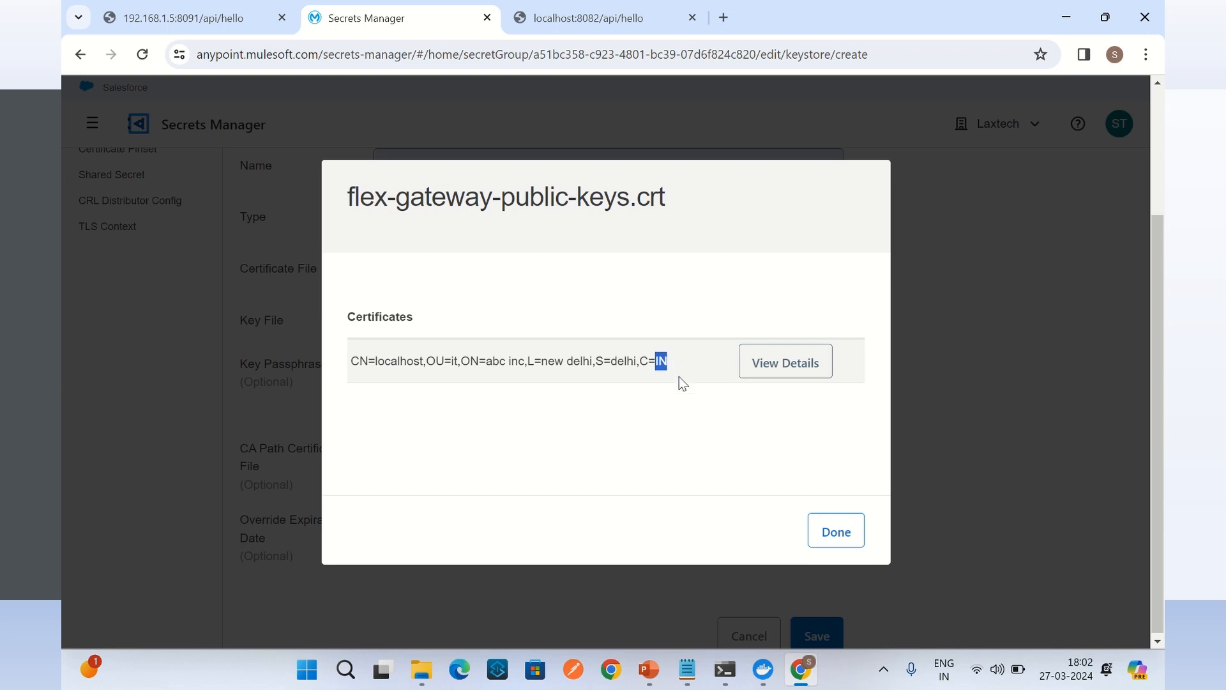
pyautogui.click(835, 531)
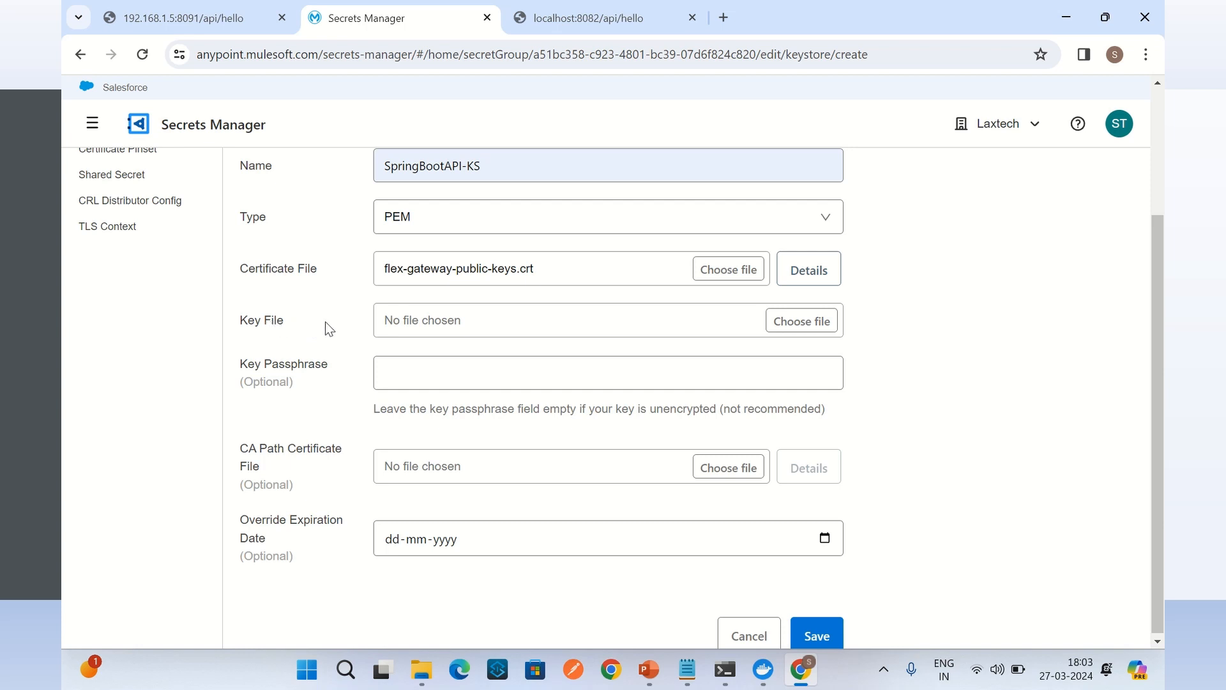
# - Choose flex-gateway-private-keys.key as the key file and save the keystore without a passphrase
pyautogui.click(806, 321)
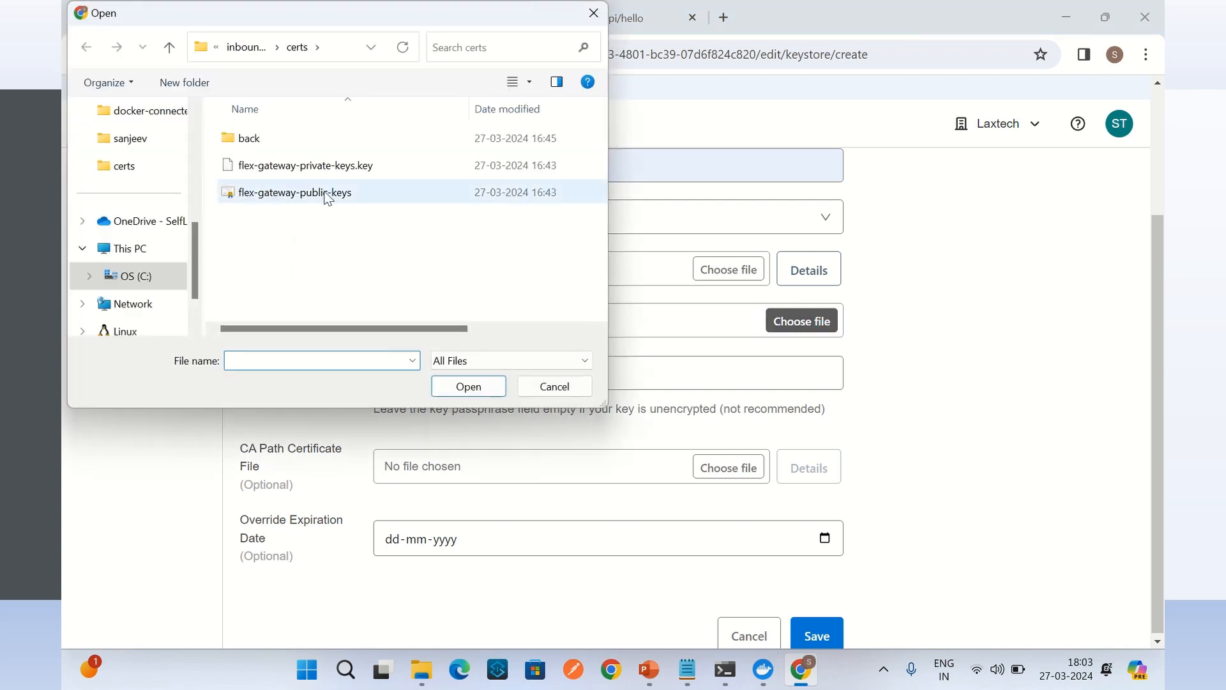
pyautogui.click(325, 168)
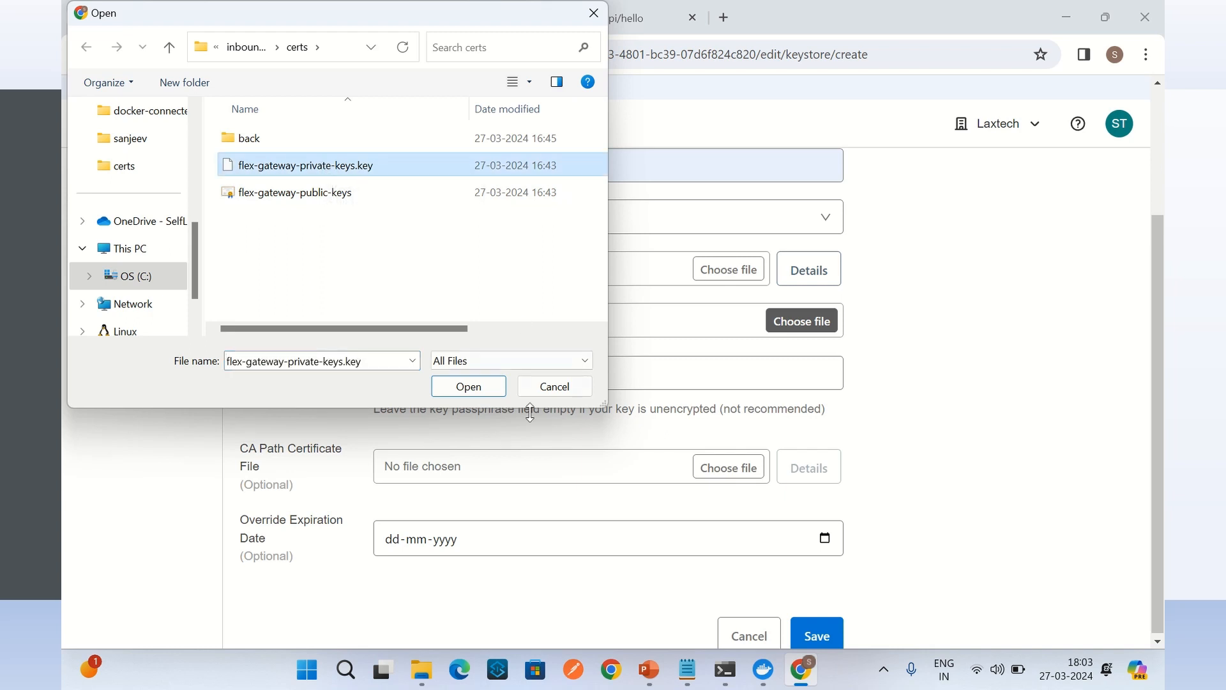
pyautogui.click(465, 387)
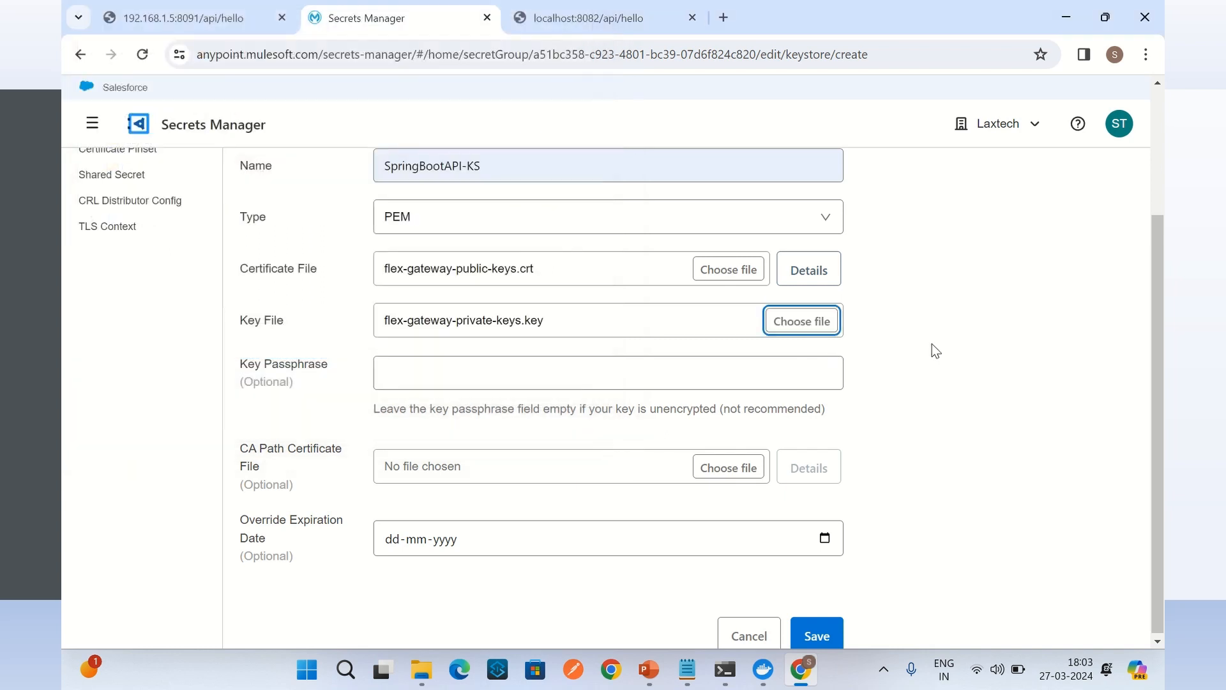
pyautogui.scroll(-1, 299, 535)
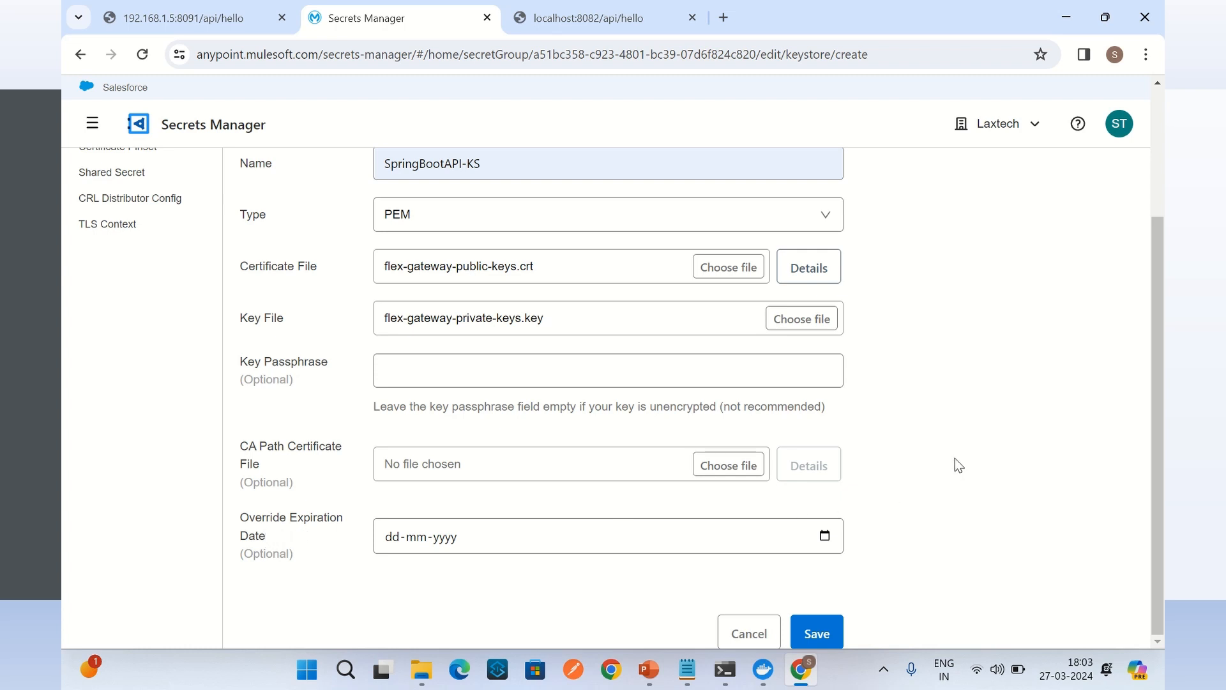
pyautogui.click(817, 632)
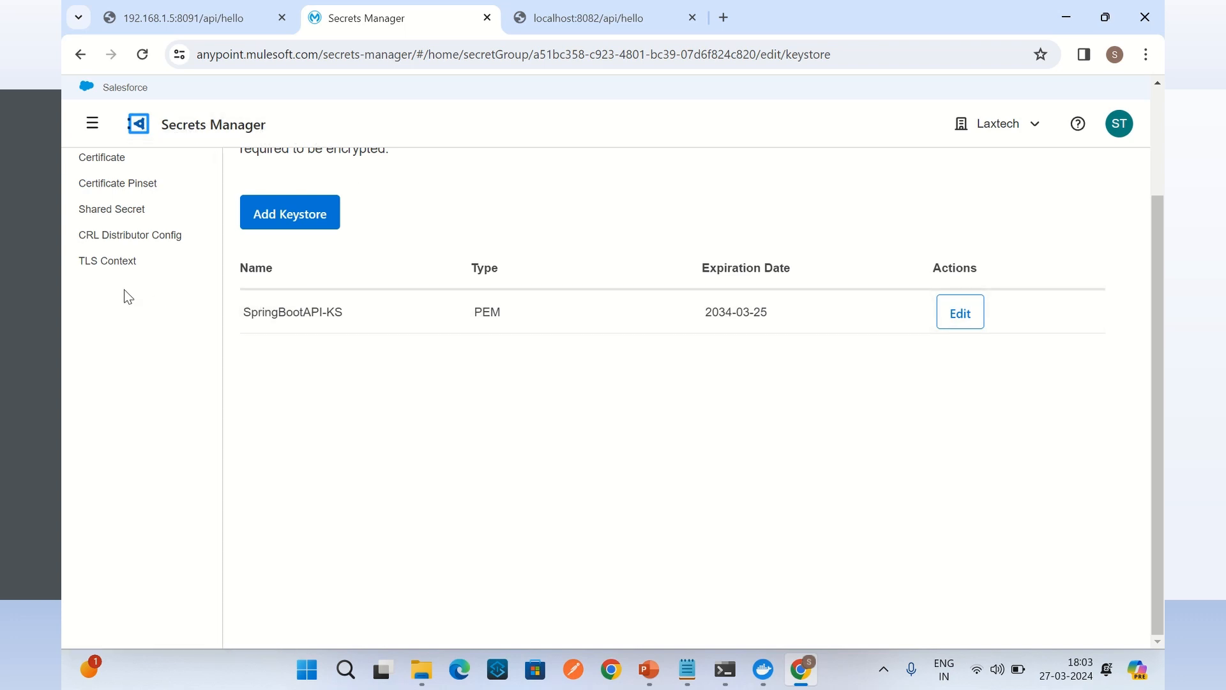
# - Start a new TLS context in the secret group, name it SpringBoot-TC and set its target to Flex Gateway
pyautogui.click(113, 263)
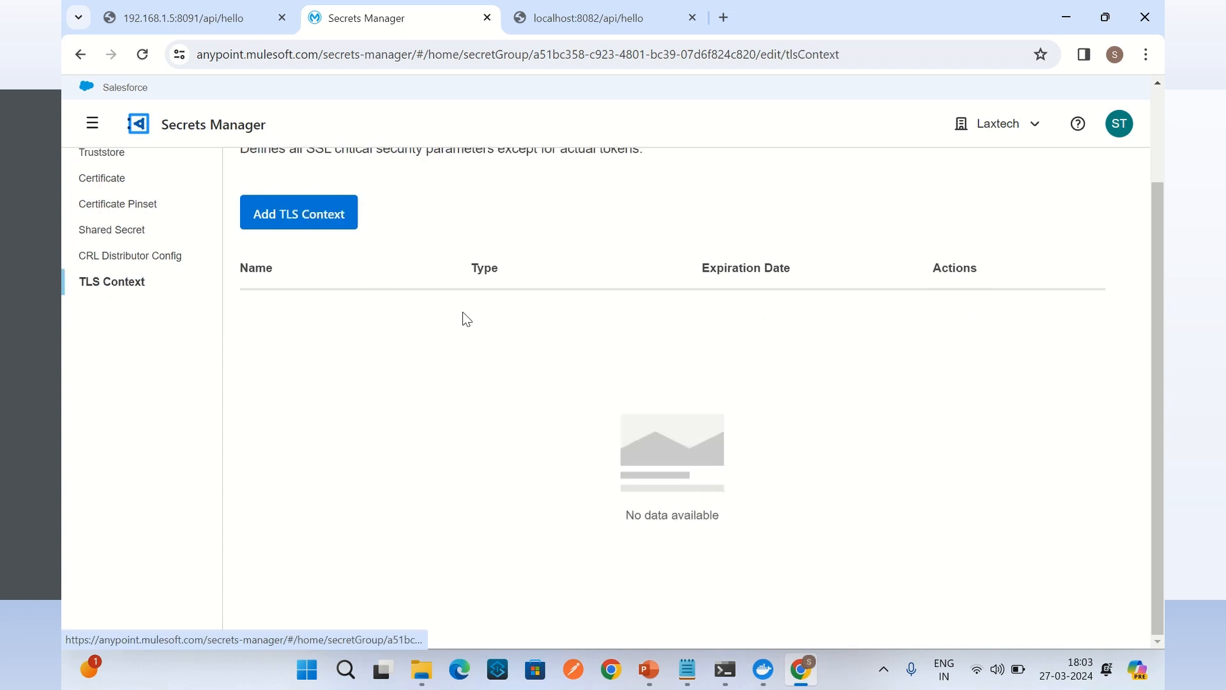
pyautogui.click(295, 214)
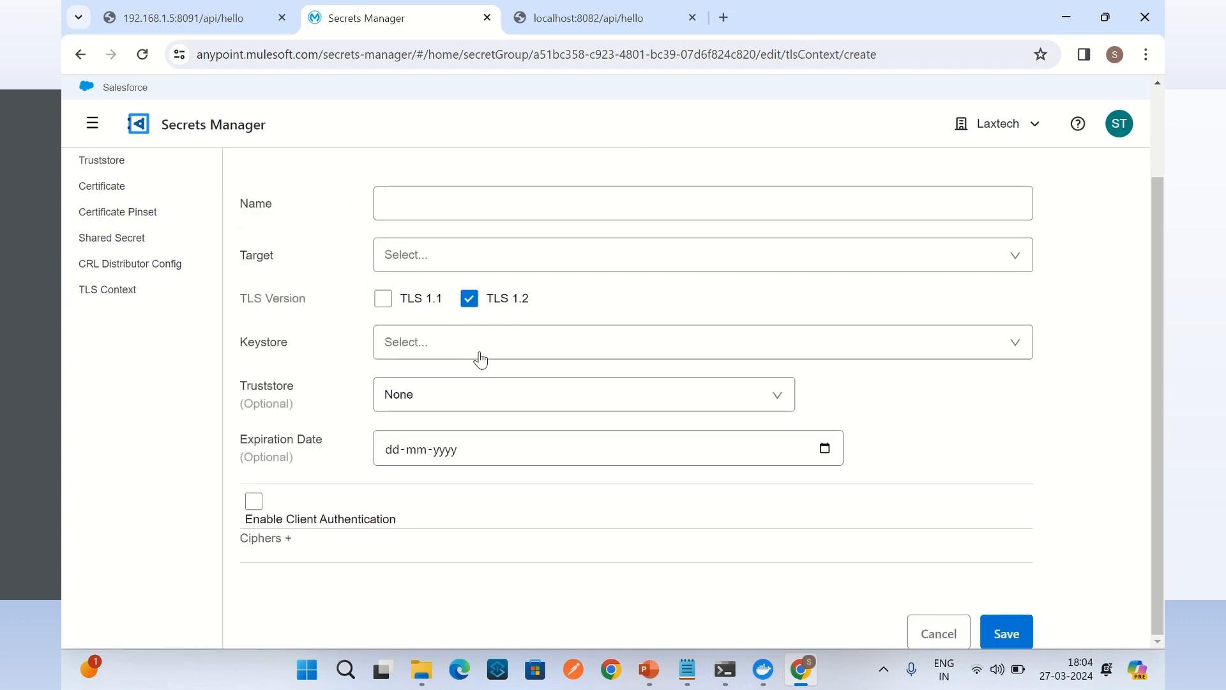
pyautogui.click(419, 203)
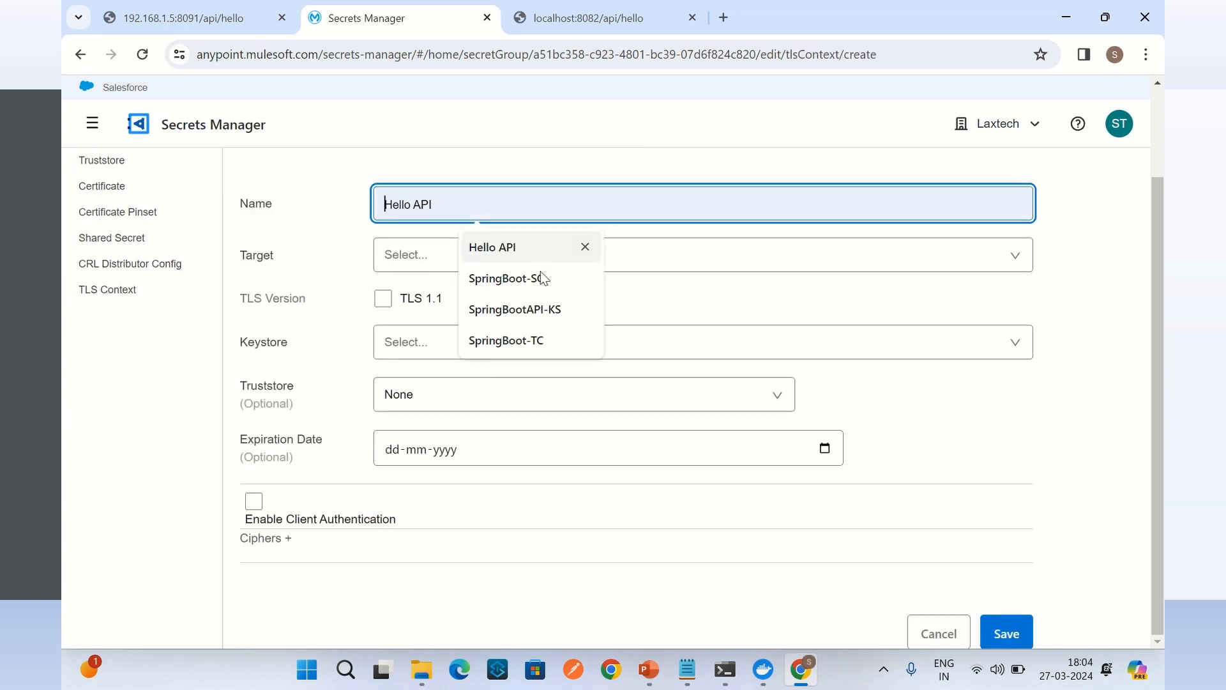
pyautogui.click(530, 343)
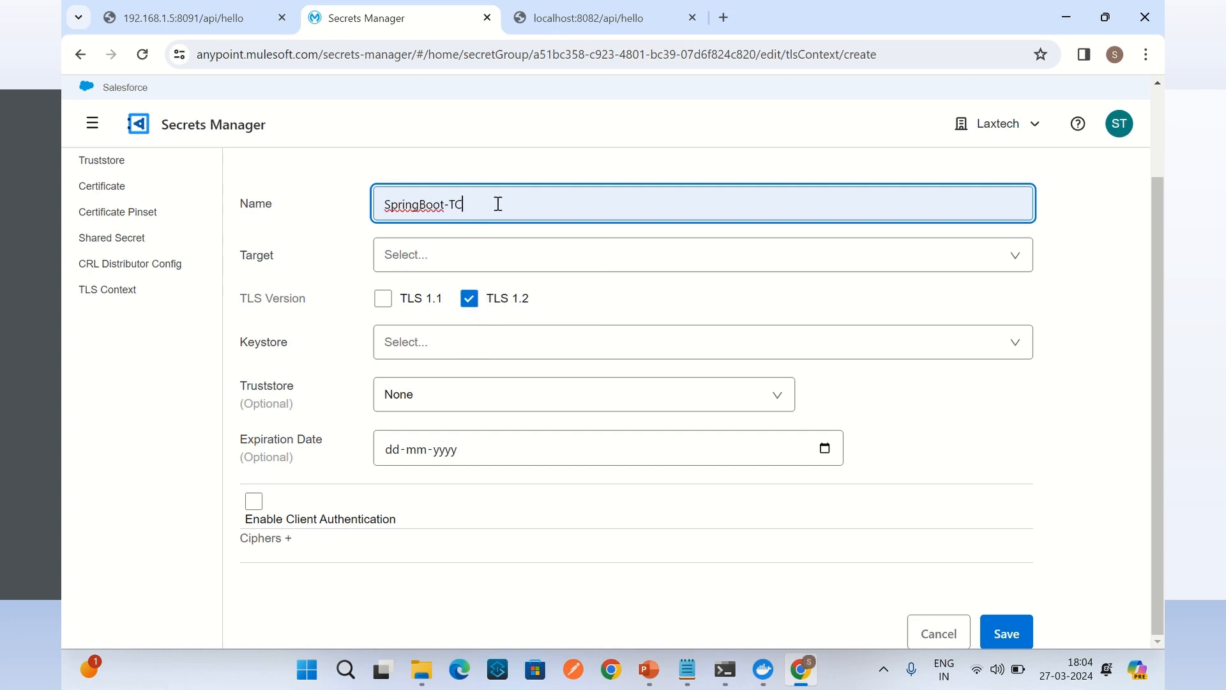
pyautogui.click(423, 248)
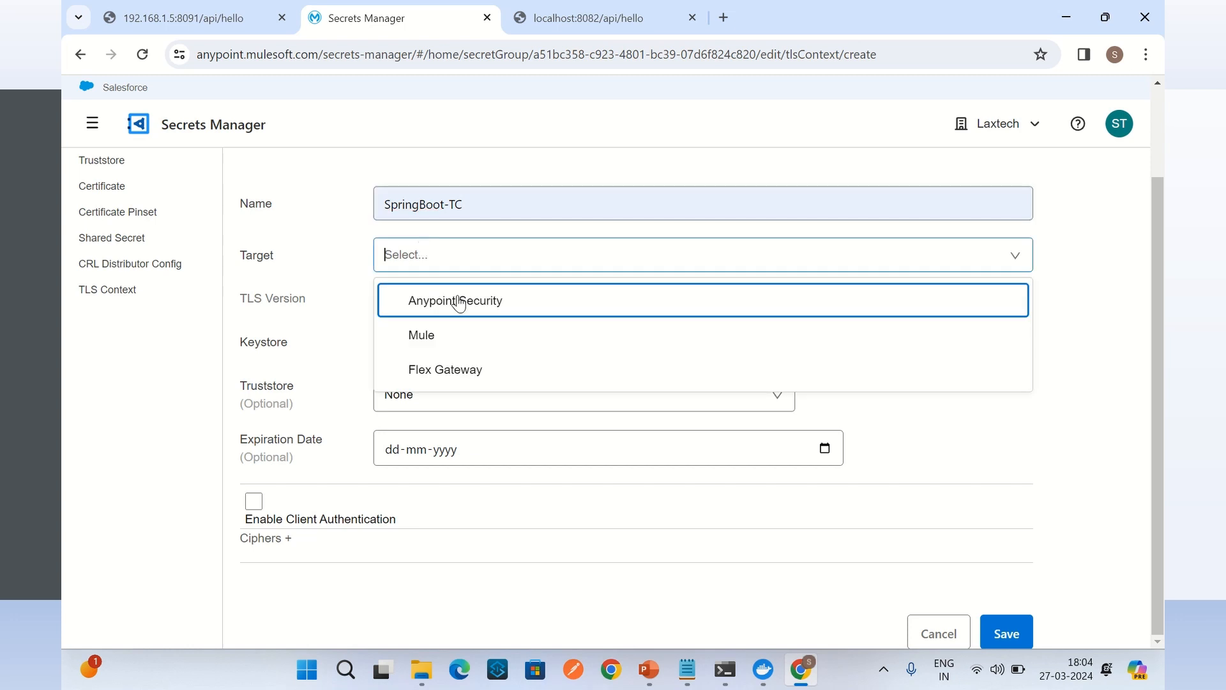
pyautogui.click(452, 380)
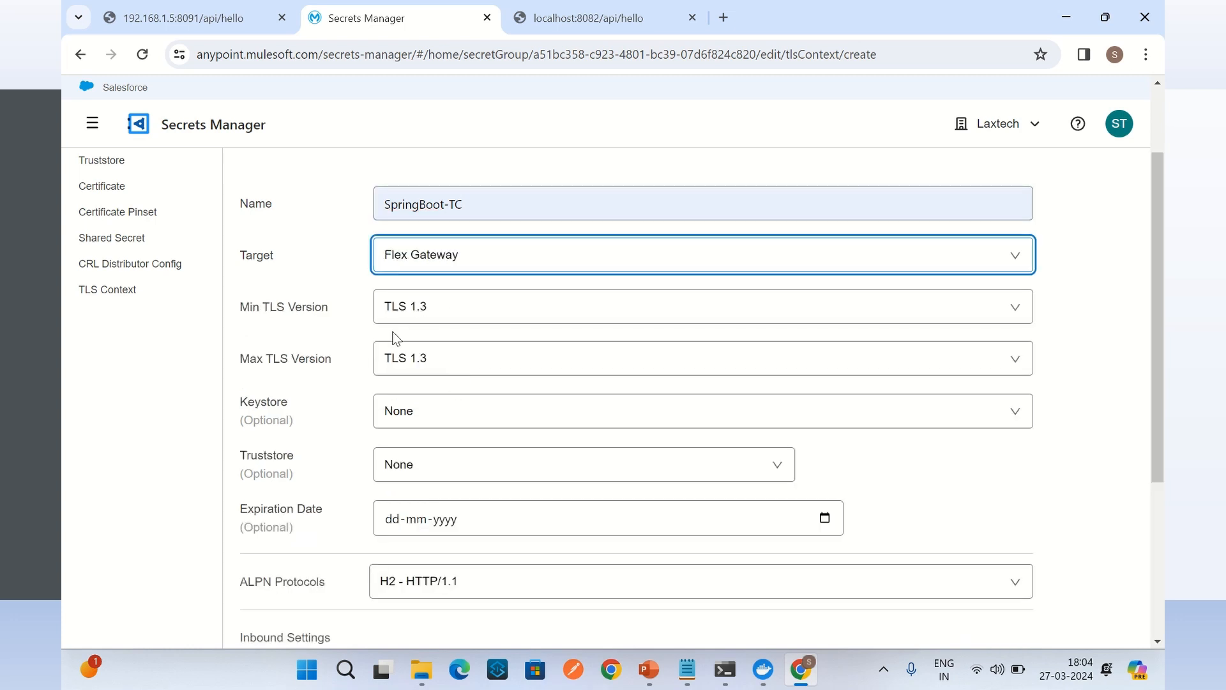
# - Set the TLS context's minimum version to TLS 1.1 and assign SpringBootAPI-KS as its keystore
pyautogui.click(438, 315)
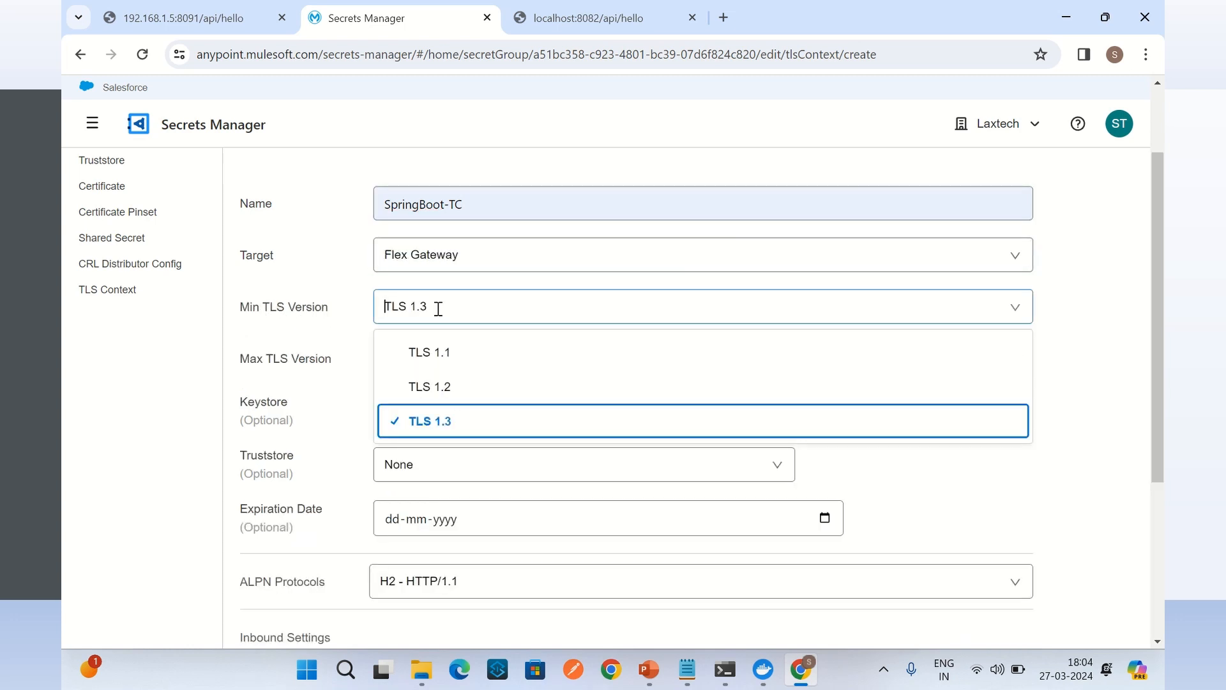
pyautogui.click(439, 353)
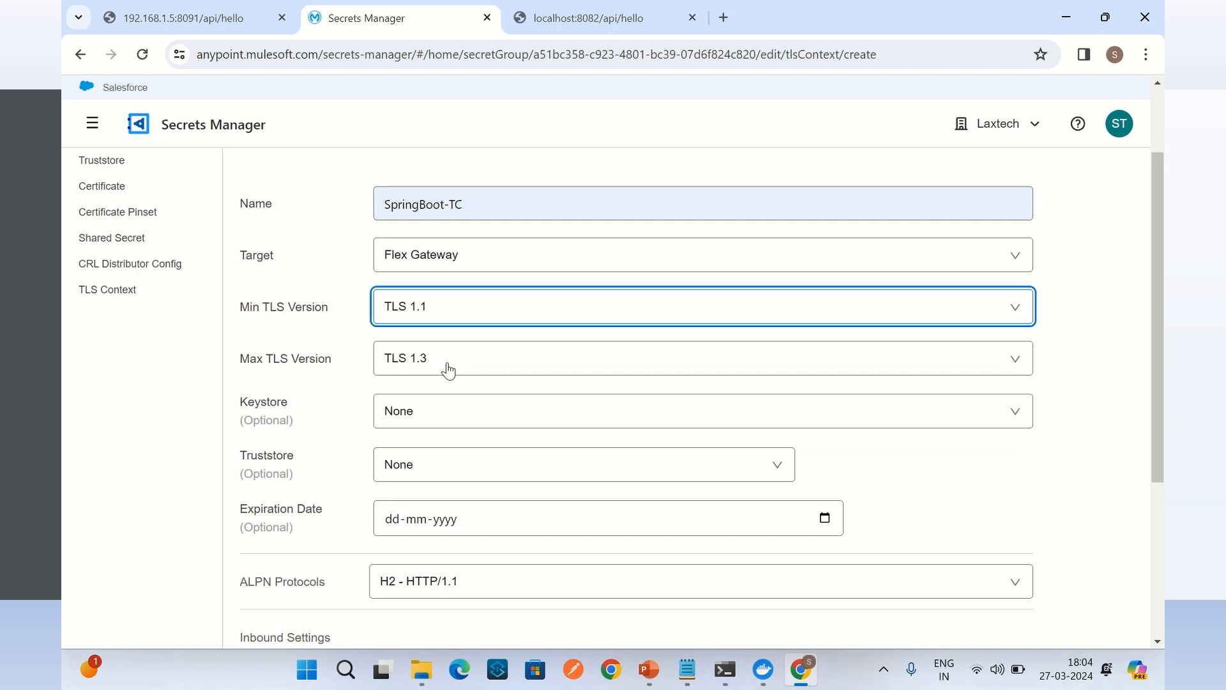
pyautogui.click(404, 423)
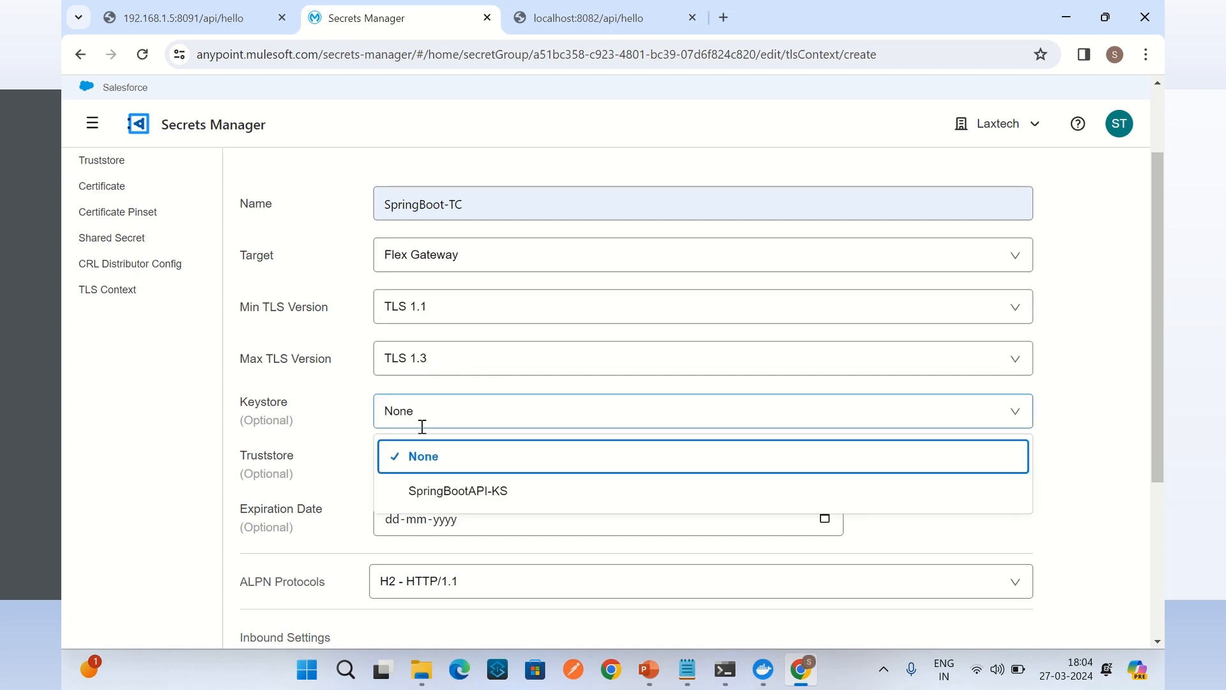
pyautogui.click(497, 494)
pyautogui.click(304, 472)
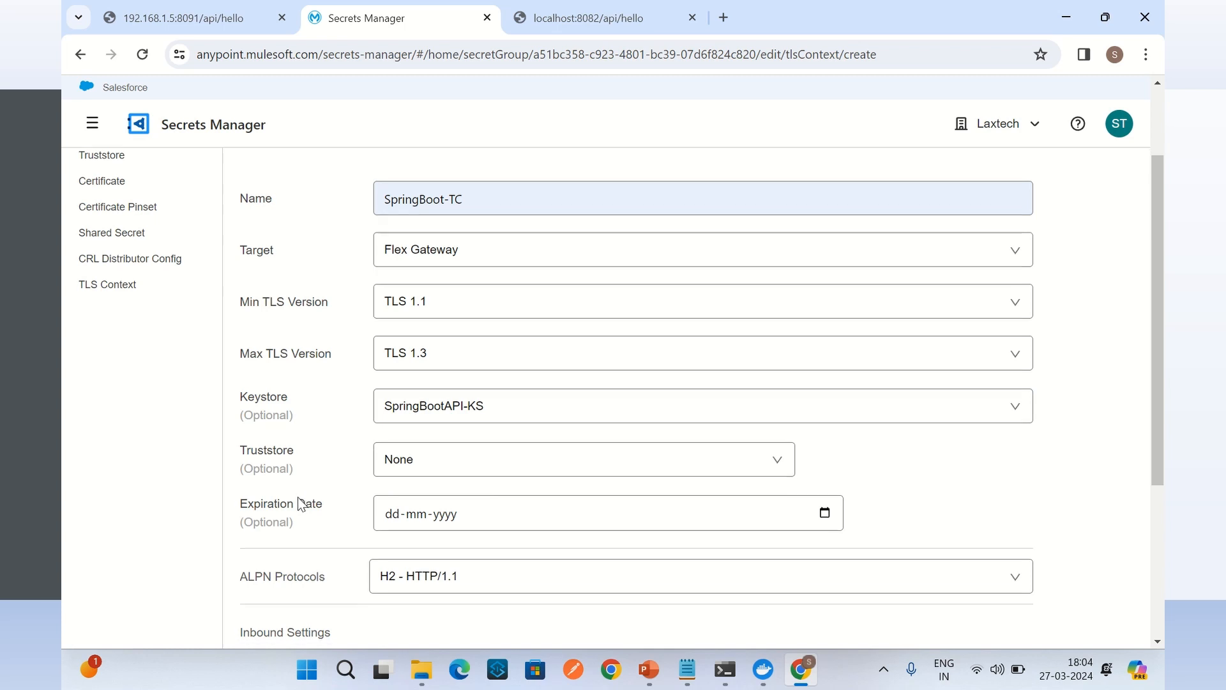
# - Enable the weak cipher TLS RSA WITH AES 256 CBC SHA in the TLS context's cipher list and save the context
pyautogui.scroll(-4, 306, 492)
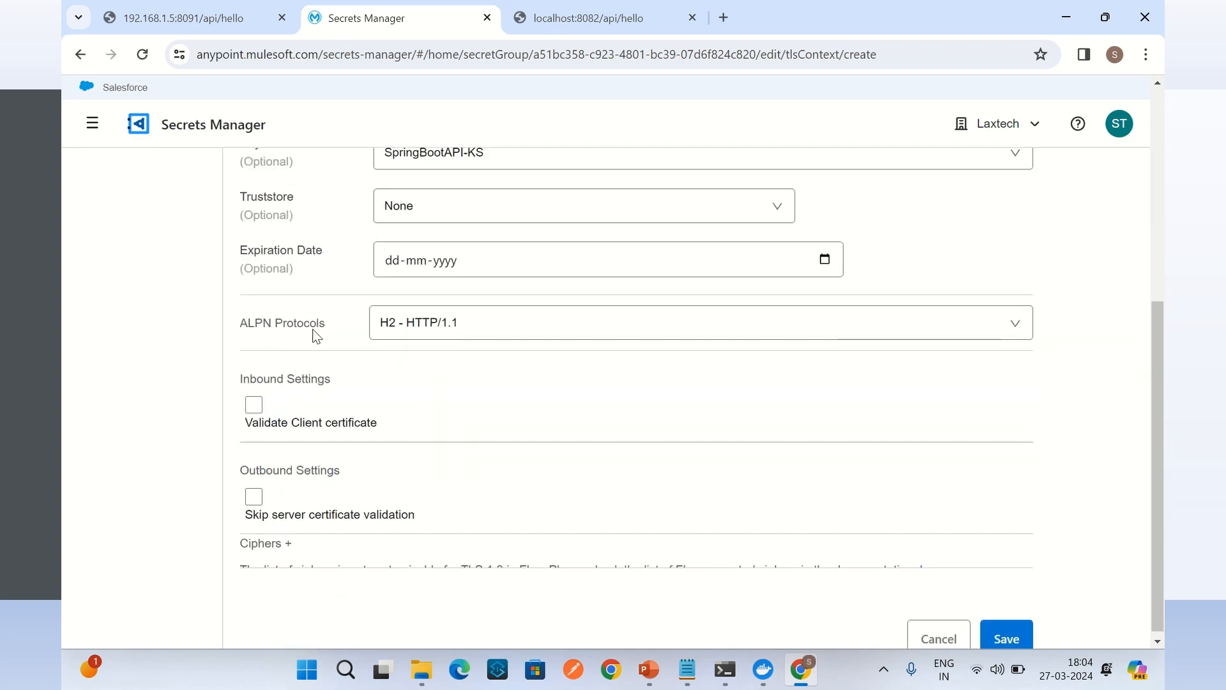
pyautogui.scroll(-1, 408, 409)
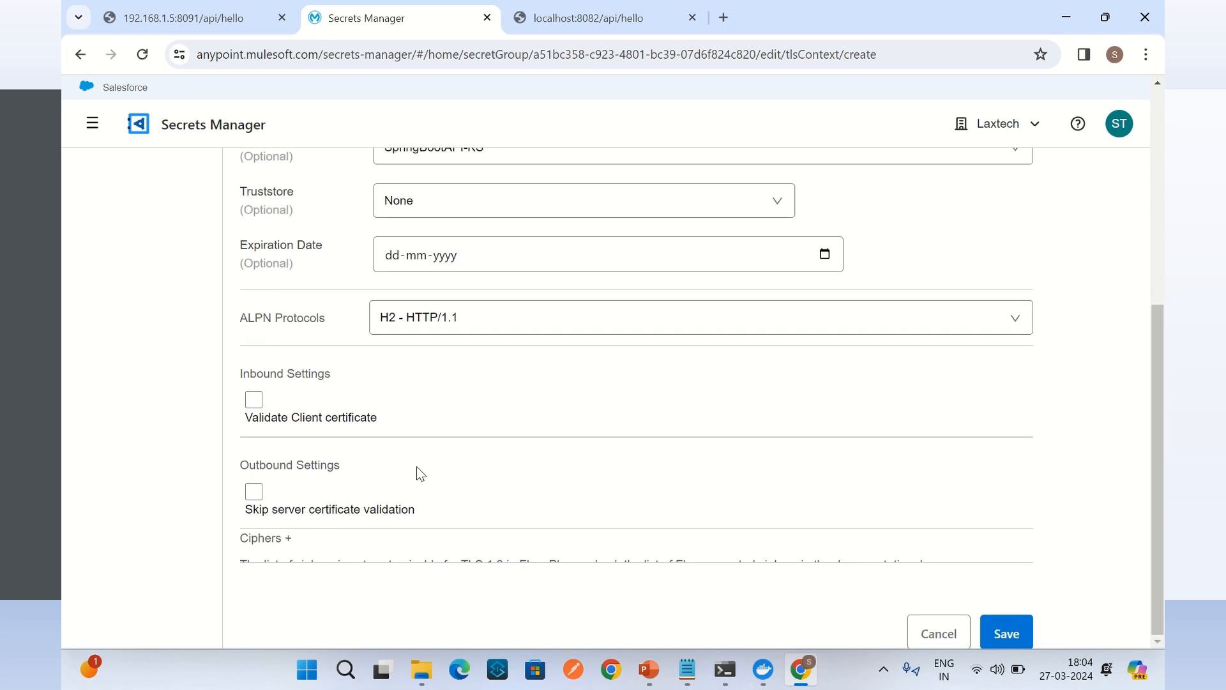
pyautogui.click(266, 543)
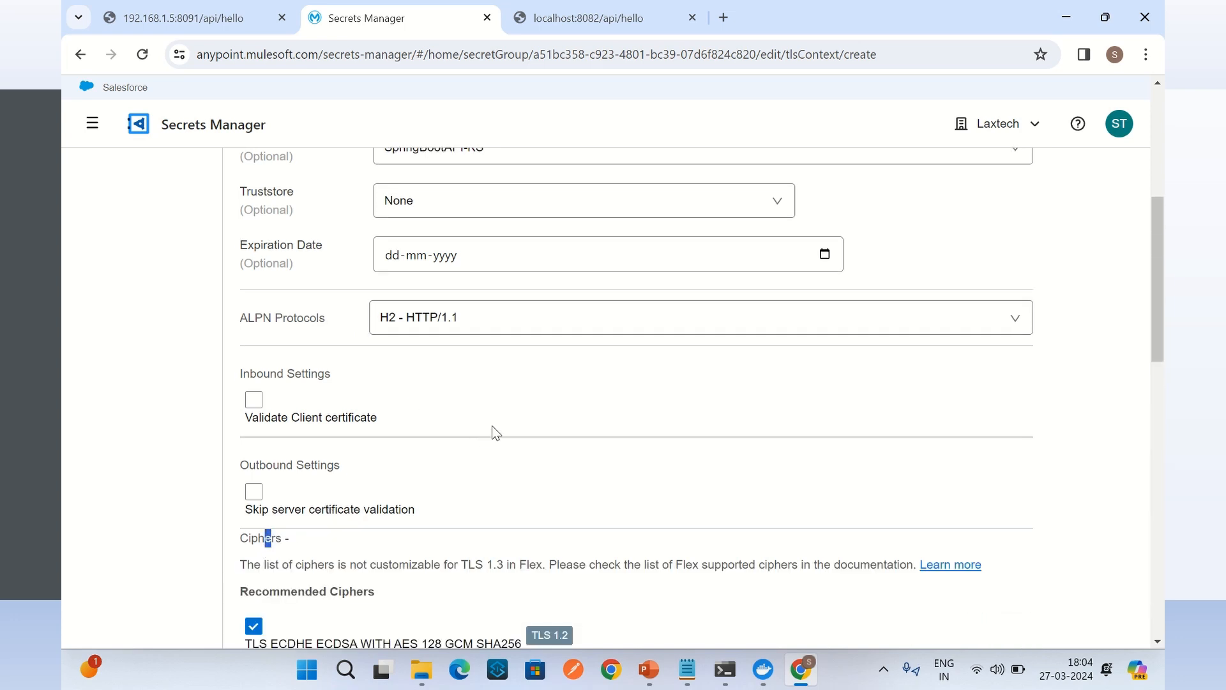
pyautogui.scroll(-6, 492, 425)
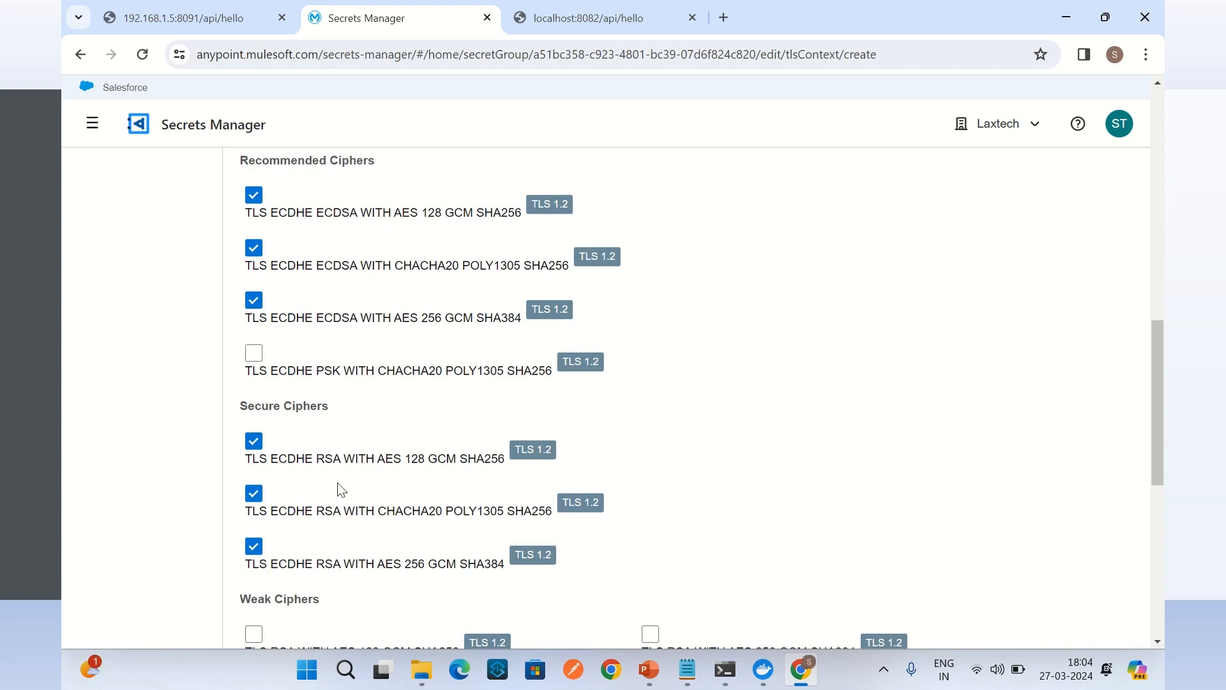
pyautogui.scroll(-5, 716, 437)
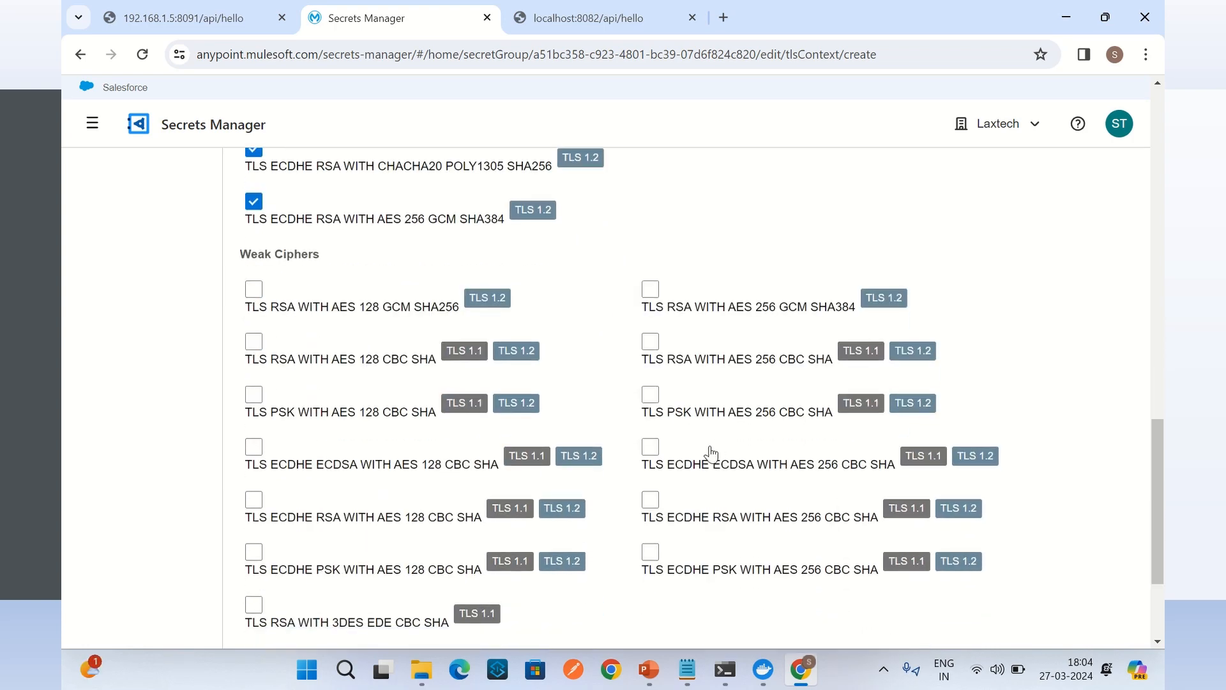
pyautogui.click(650, 342)
pyautogui.scroll(-3, 785, 447)
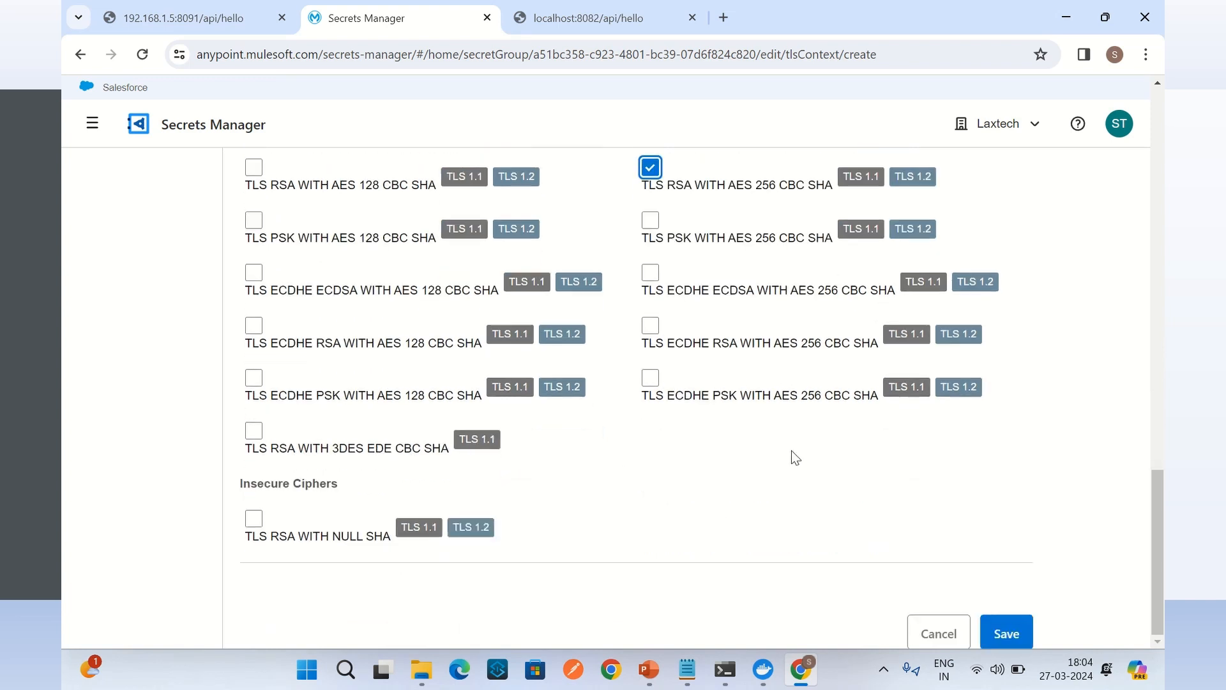
pyautogui.click(1006, 632)
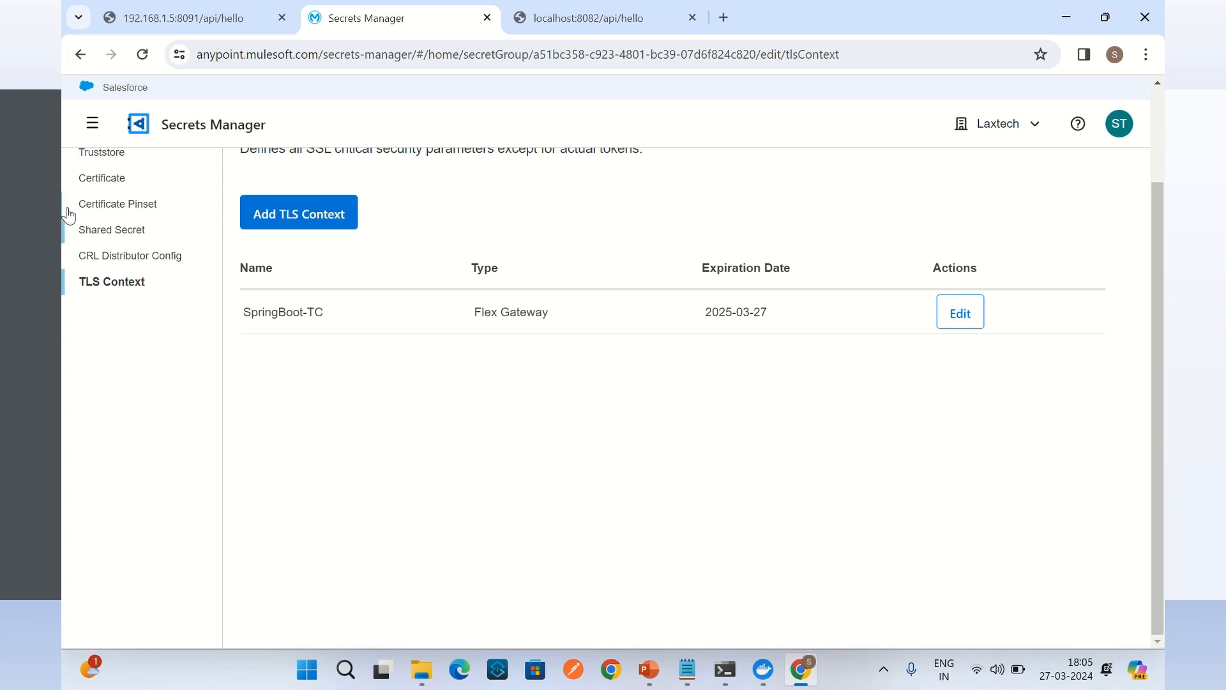
# - Switch to API Manager and open the downstream settings of the Hello API
pyautogui.click(92, 123)
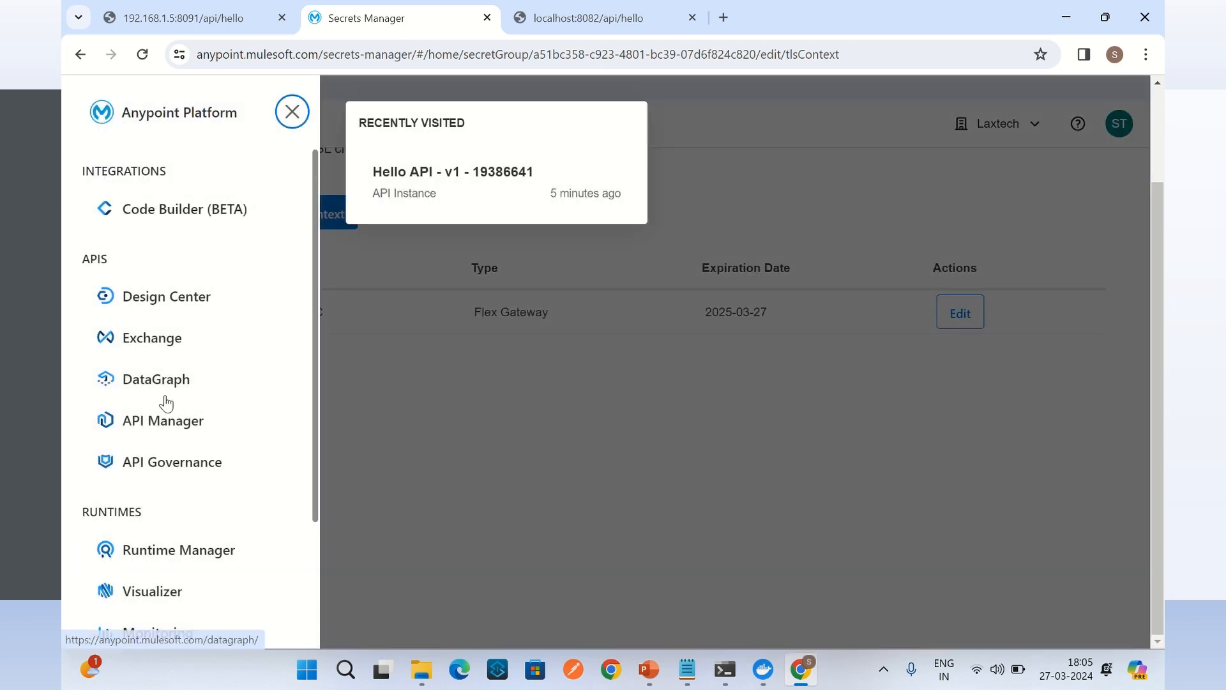
pyautogui.click(173, 427)
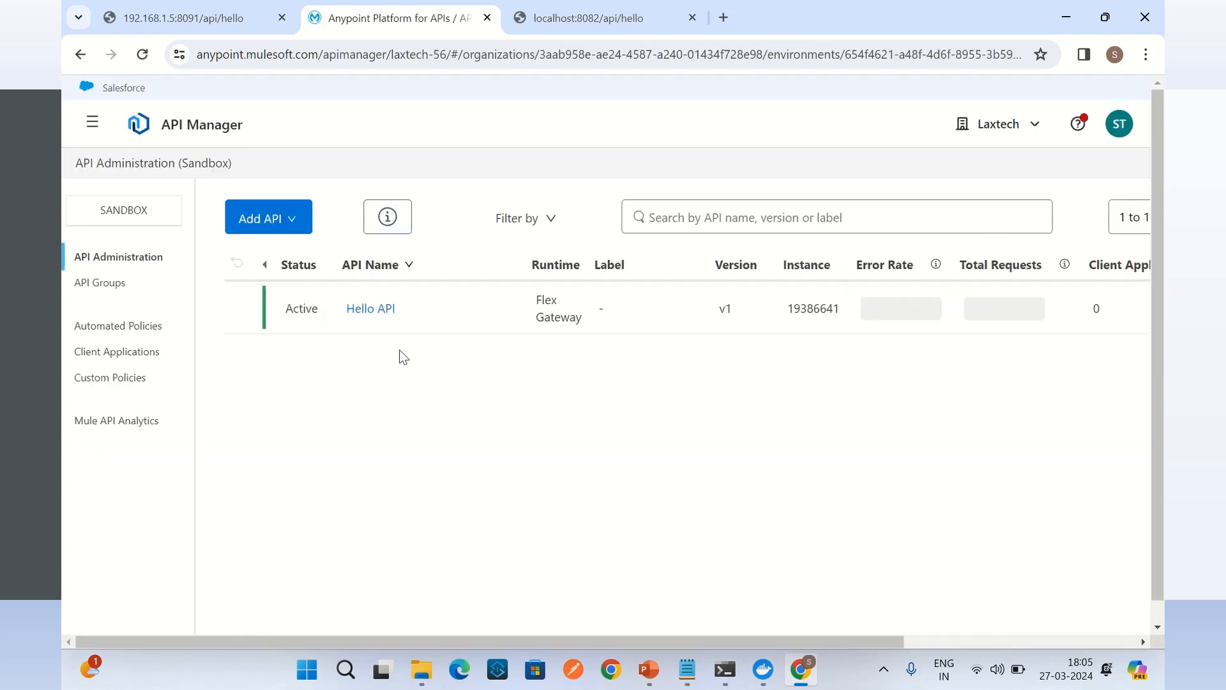
pyautogui.click(371, 309)
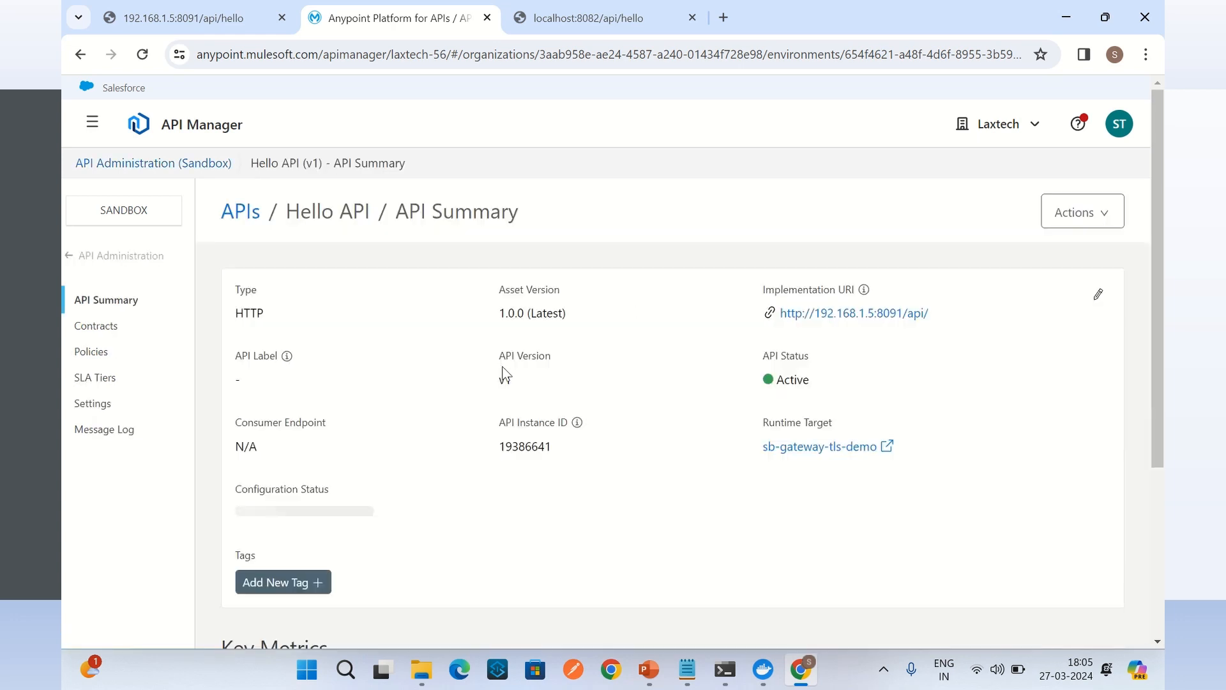
pyautogui.scroll(-5, 504, 374)
pyautogui.click(92, 403)
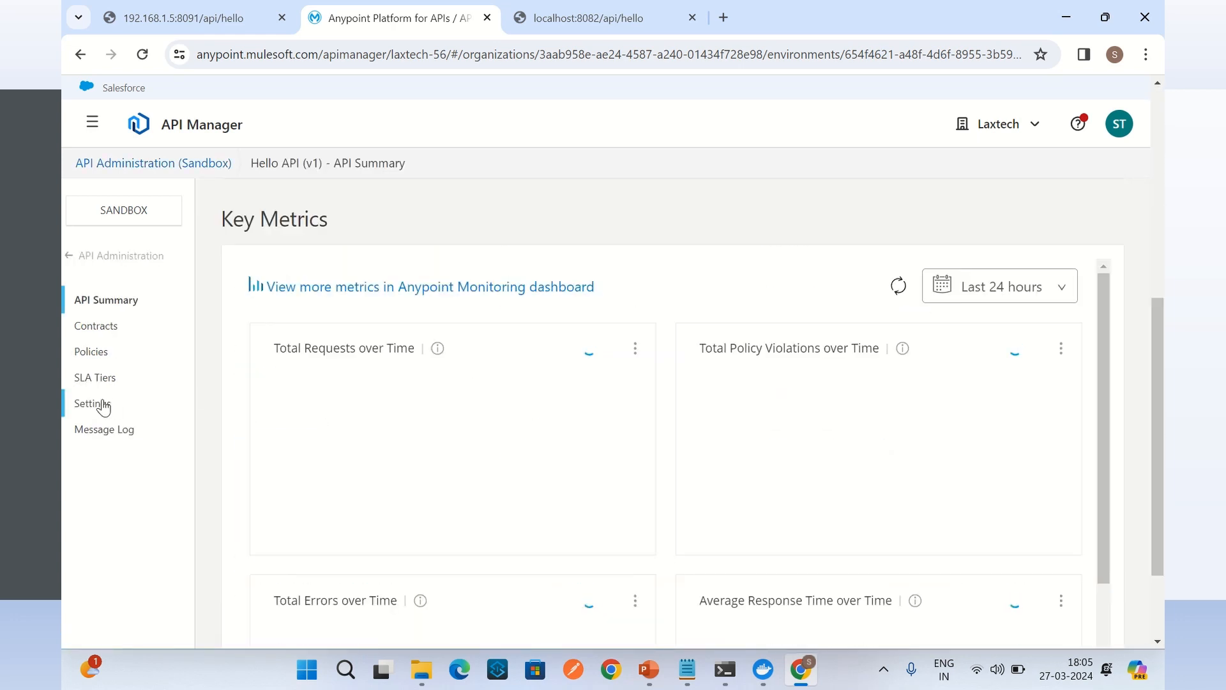
pyautogui.scroll(-3, 691, 345)
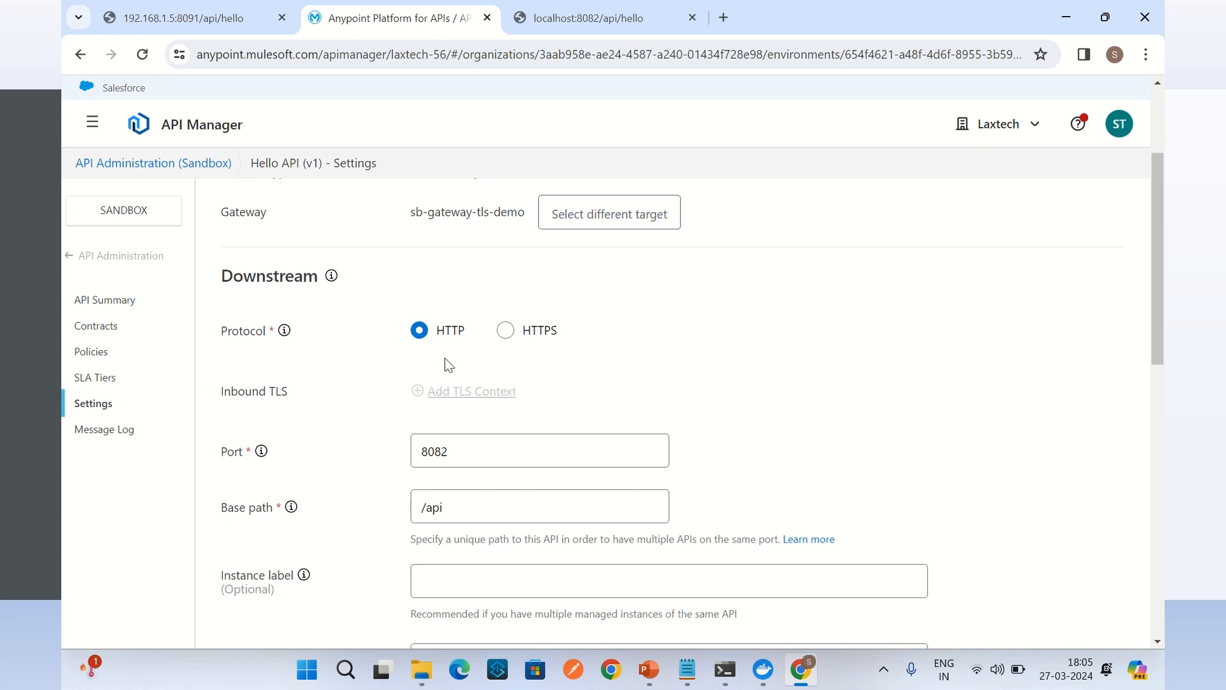
# - Set the downstream protocol to HTTPS and assign the SpringBoot-TC context from secret group SpringBoot-SG as inbound TLS
pyautogui.click(507, 333)
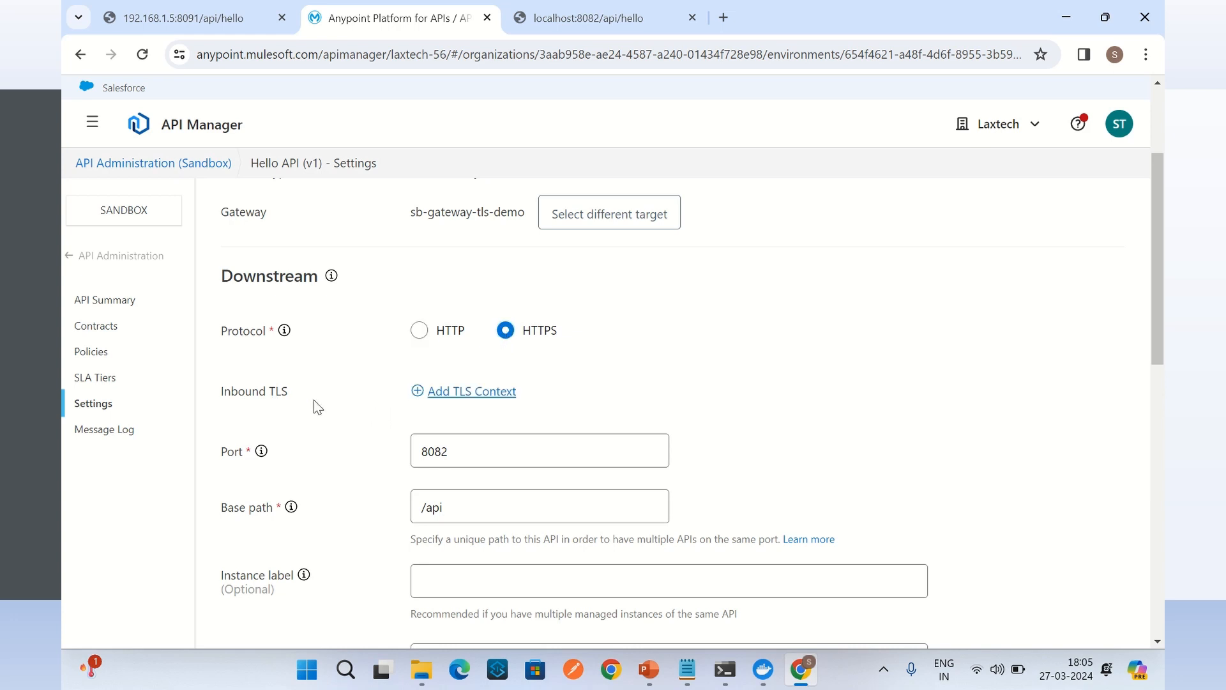
pyautogui.click(474, 392)
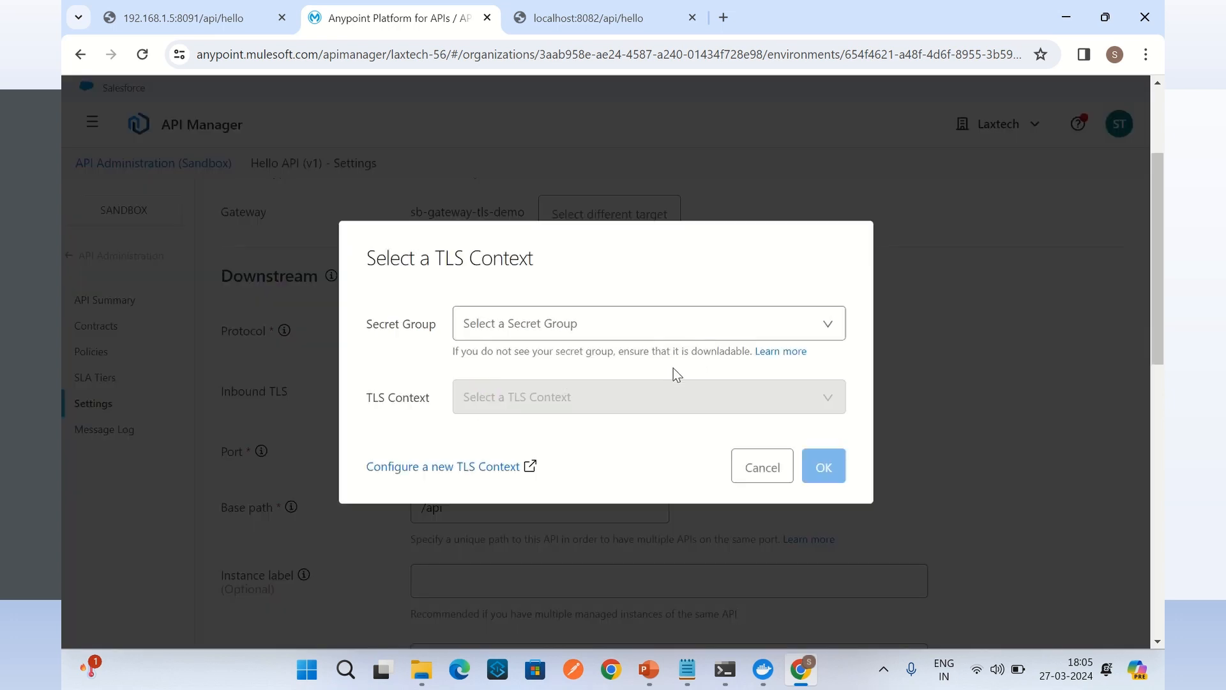
pyautogui.scroll(-1, 705, 387)
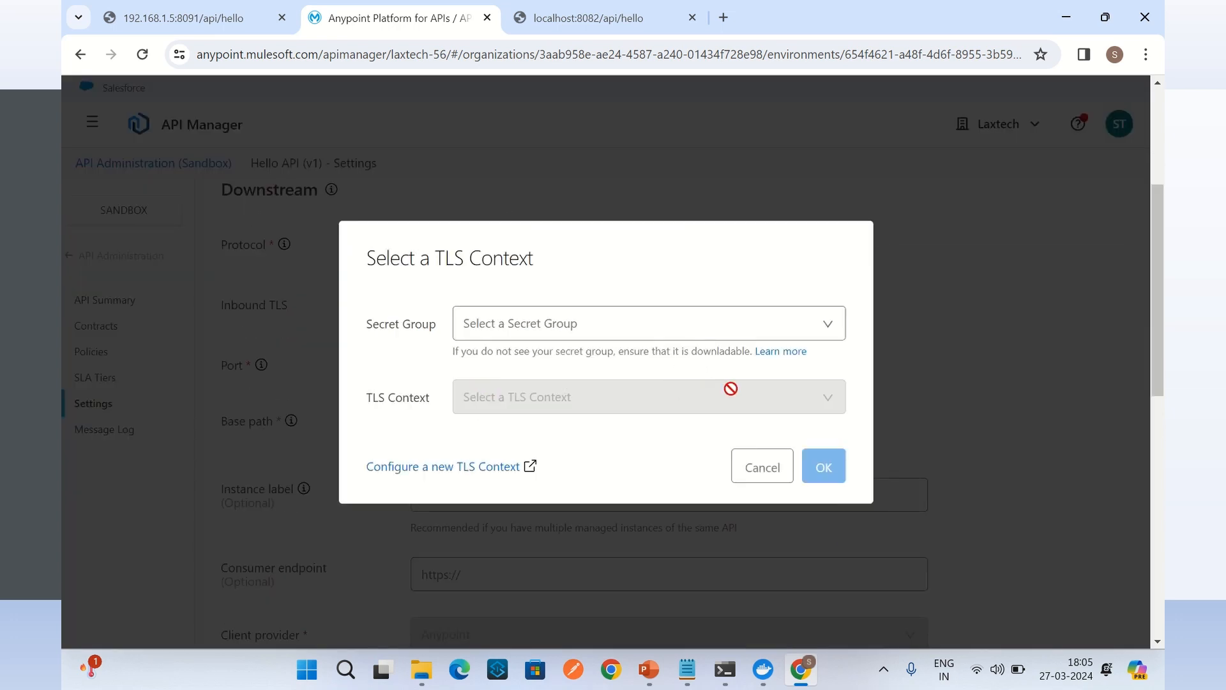
pyautogui.click(835, 329)
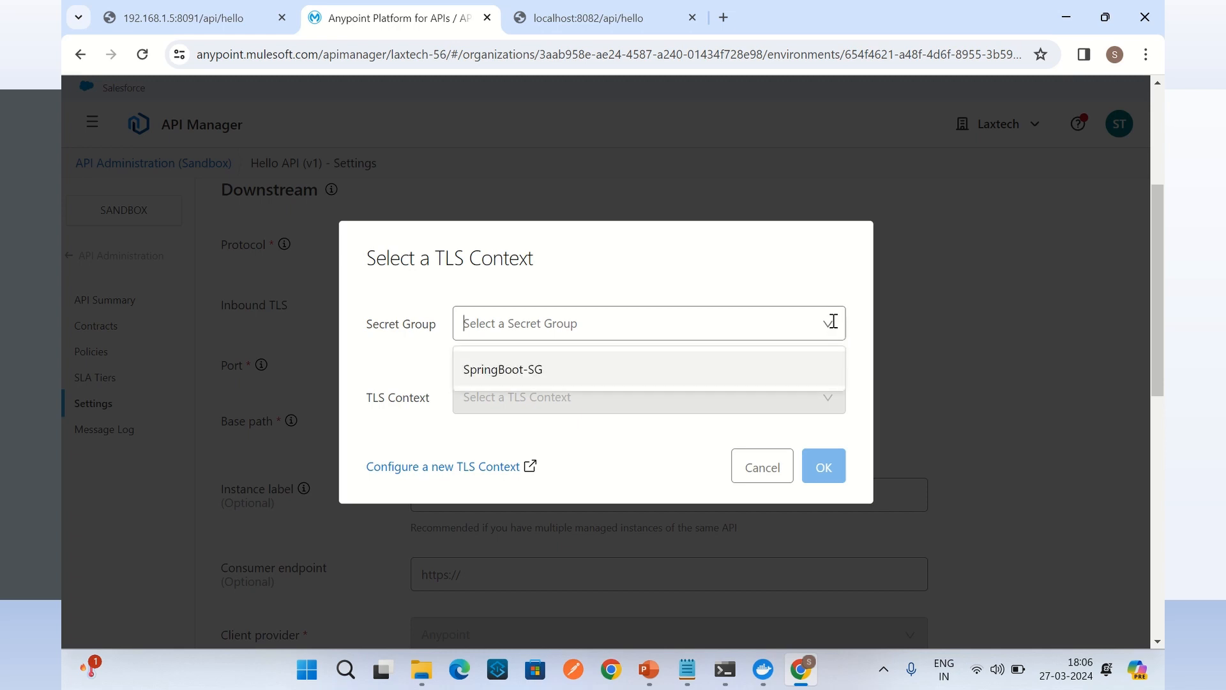
pyautogui.click(540, 372)
pyautogui.click(549, 395)
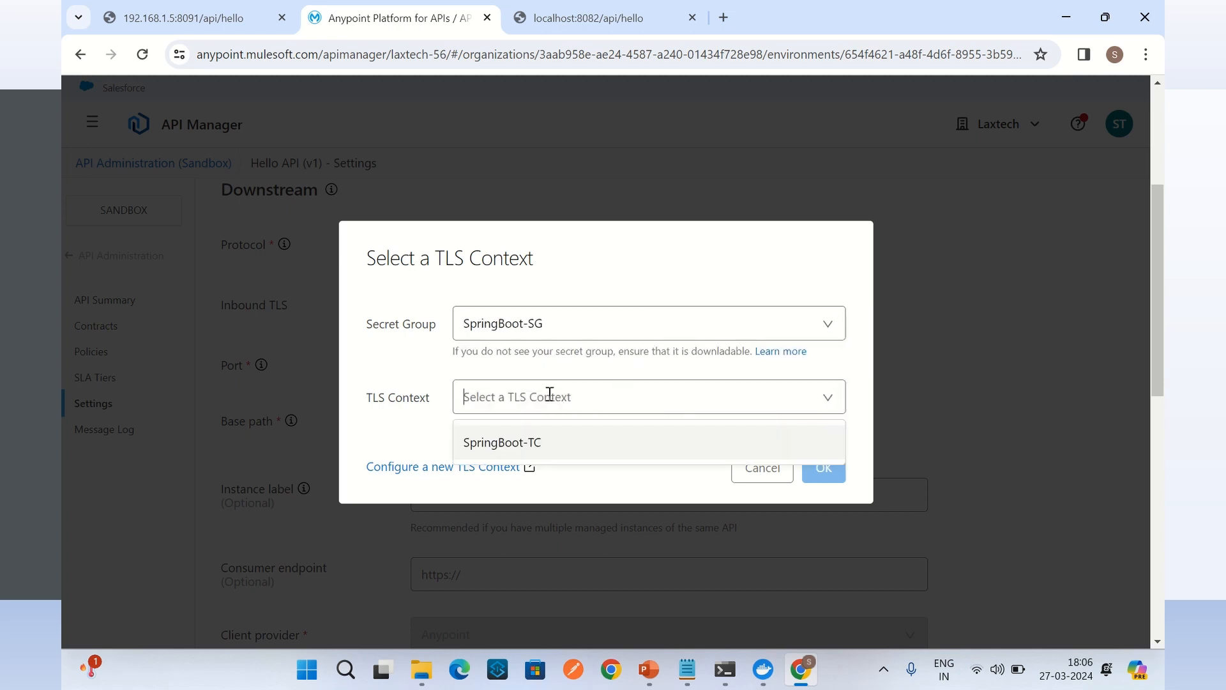
pyautogui.click(537, 447)
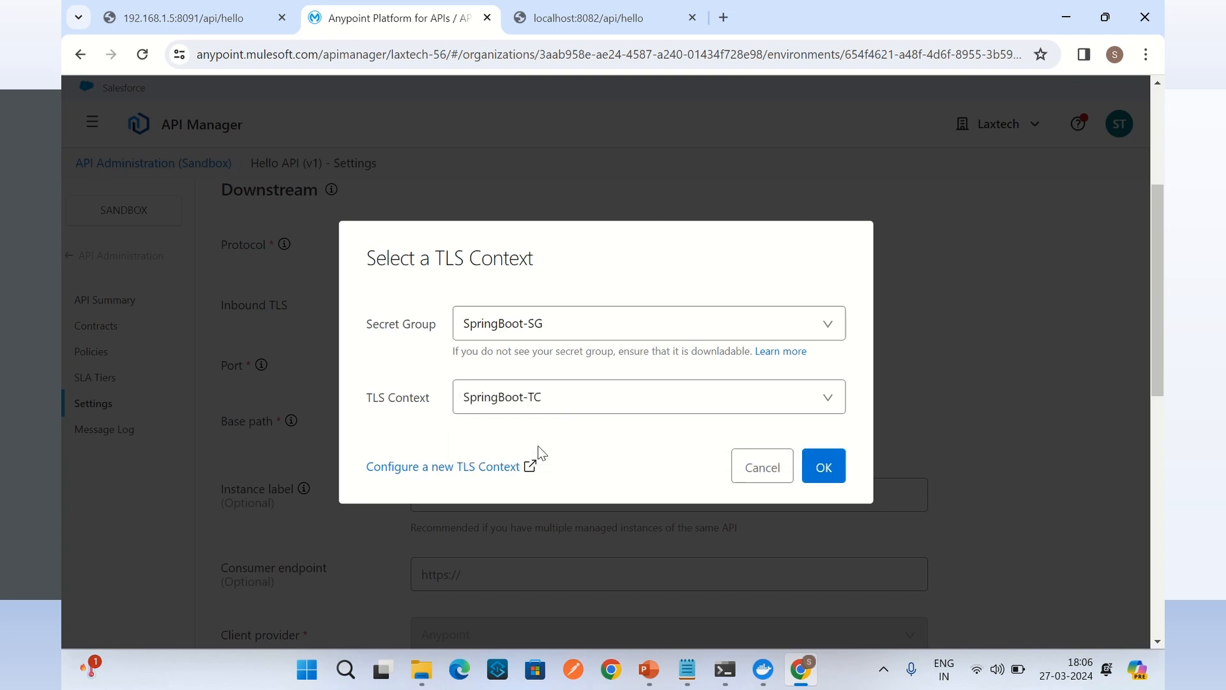
pyautogui.click(824, 466)
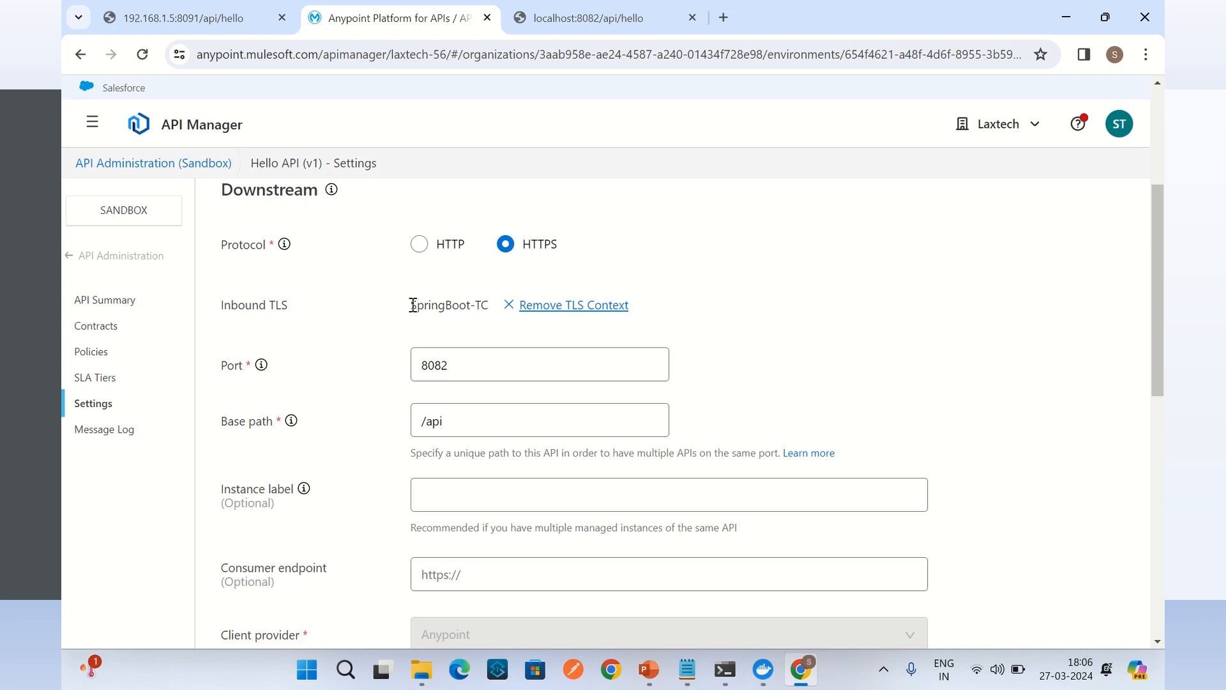
# - Check the Hello API's inbound TLS, port and upstream URL, and save and apply the settings to the gateway
pyautogui.moveTo(412, 304); pyautogui.dragTo(479, 309)
pyautogui.click(779, 297)
pyautogui.moveTo(261, 364)
pyautogui.click(501, 360)
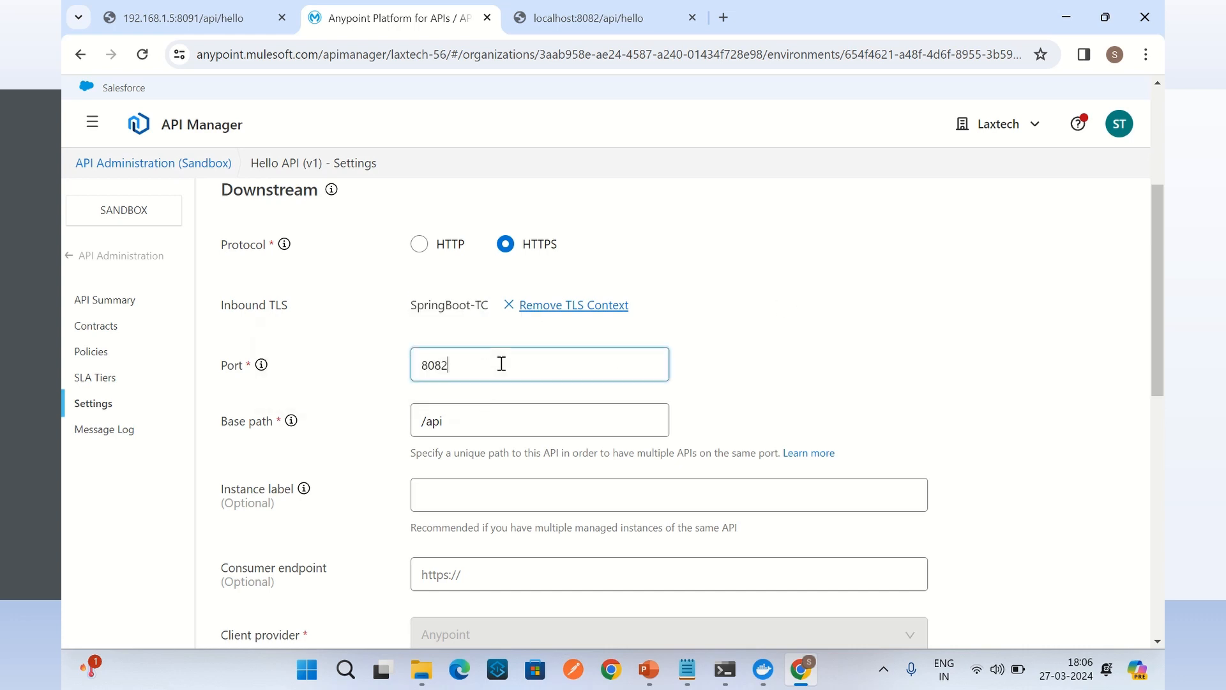
pyautogui.click(775, 350)
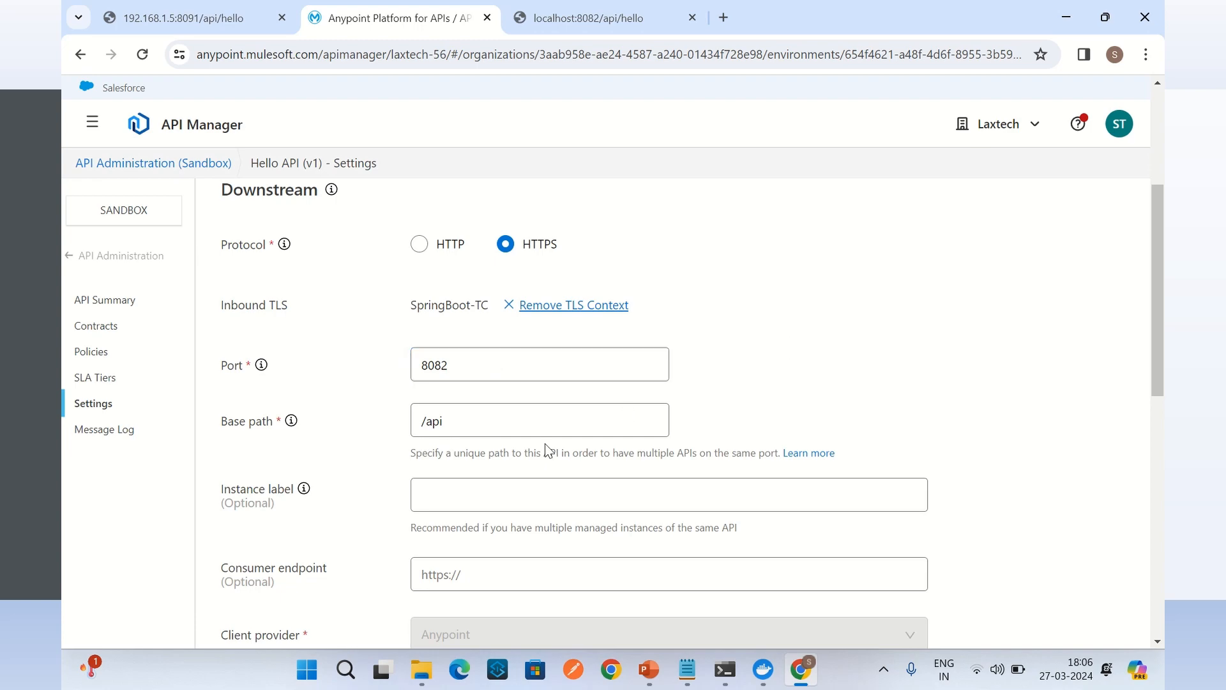
pyautogui.scroll(-9, 810, 383)
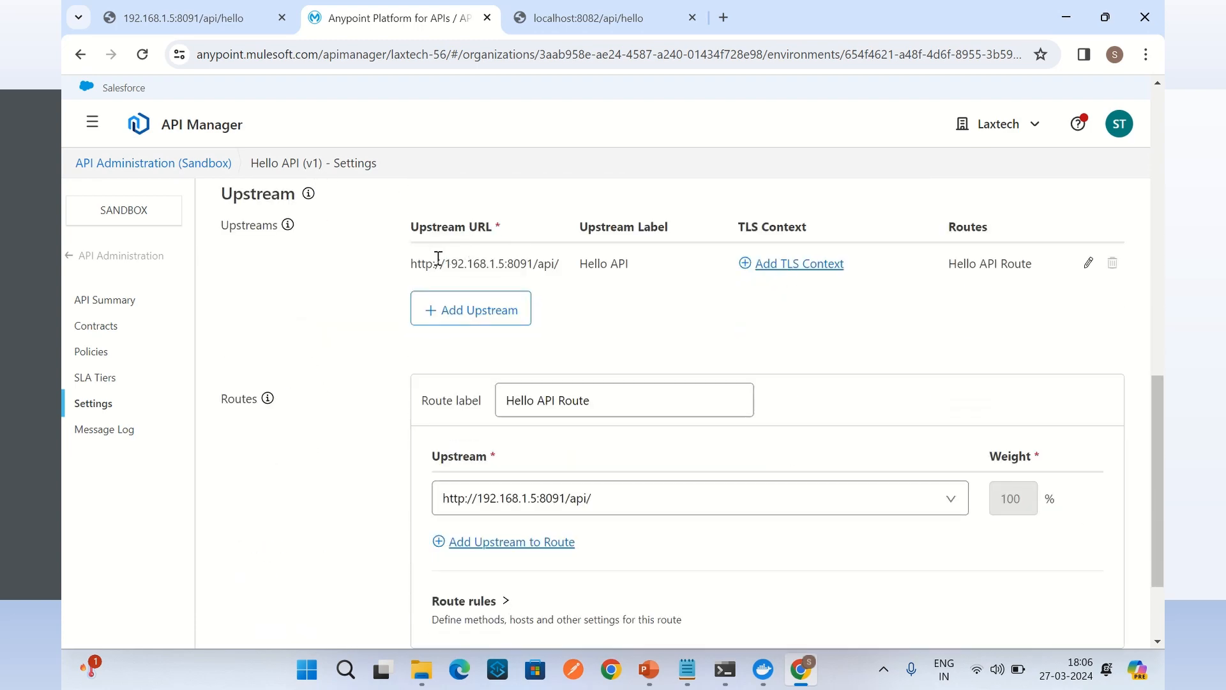
pyautogui.moveTo(445, 262); pyautogui.dragTo(536, 262)
pyautogui.scroll(-2, 1054, 358)
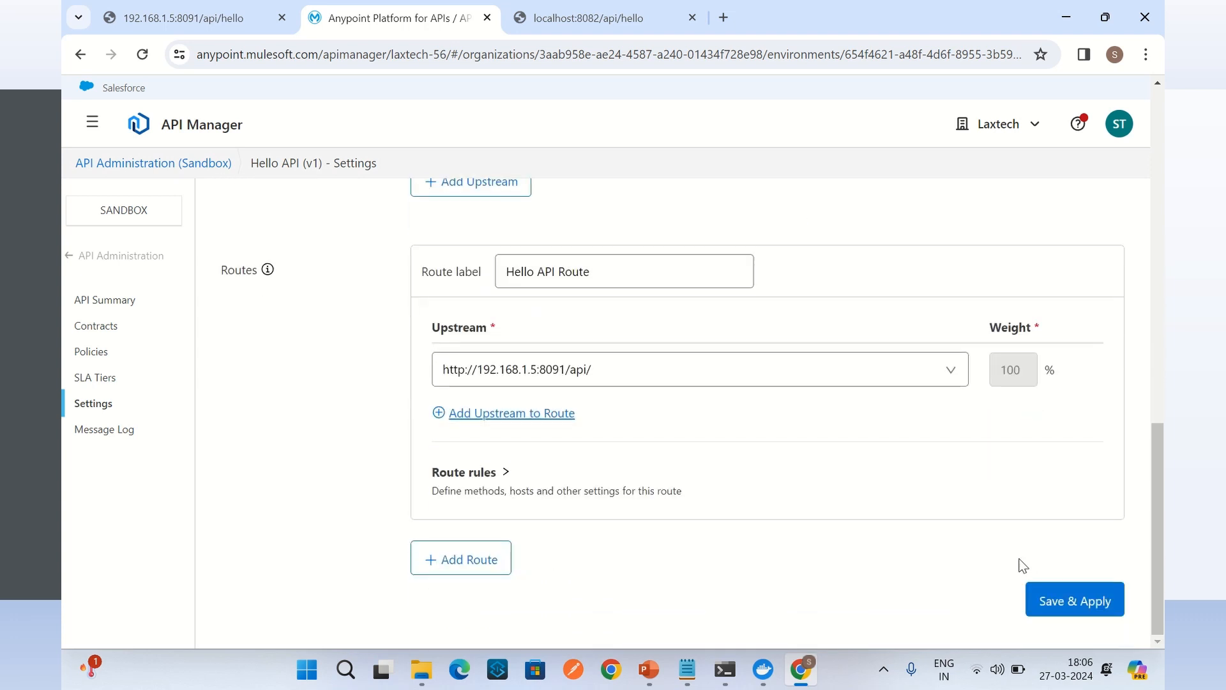
pyautogui.click(1089, 606)
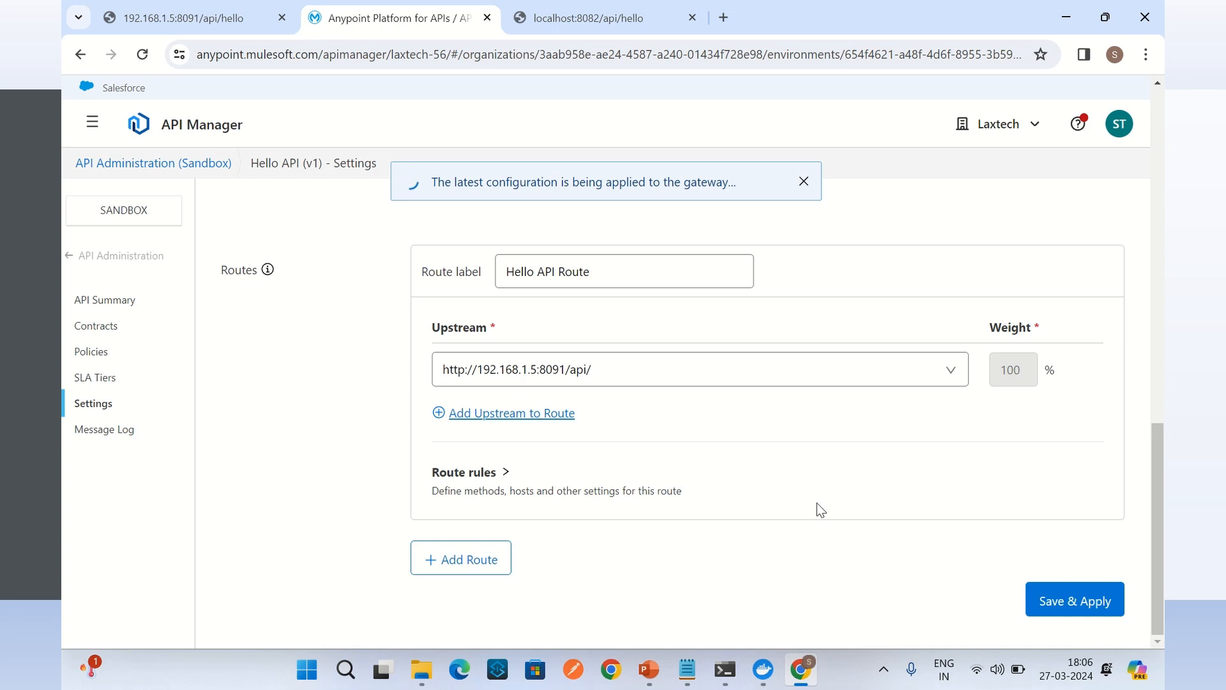
pyautogui.scroll(12, 817, 504)
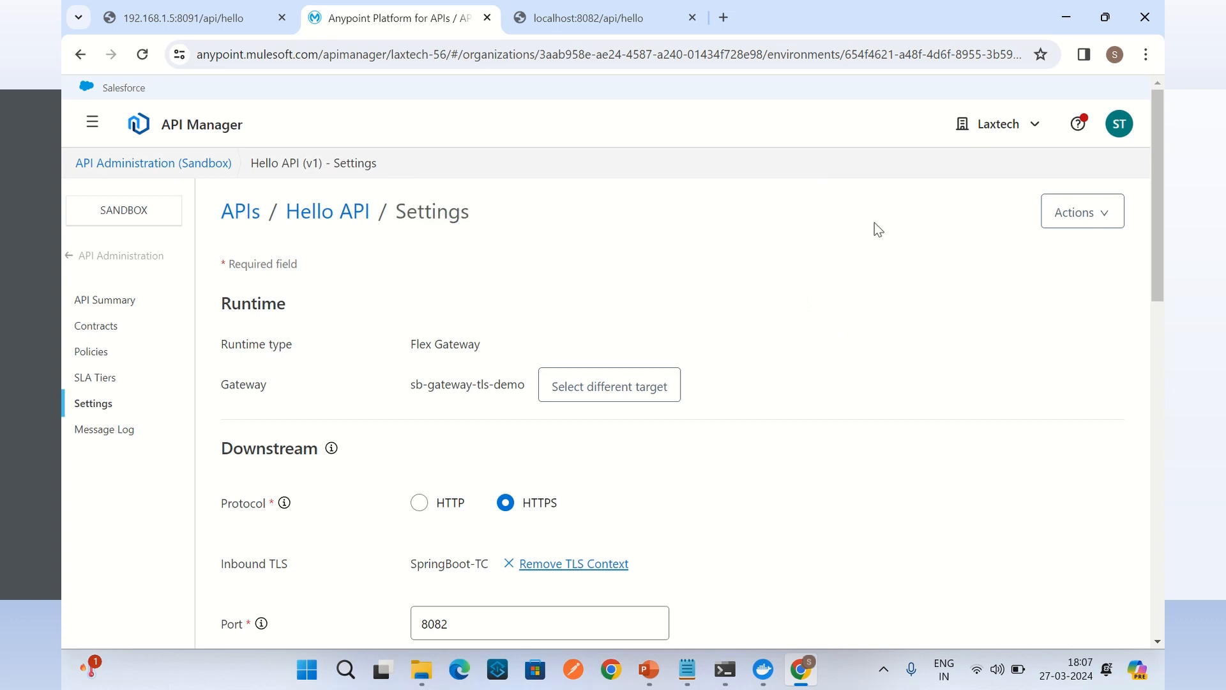
# - View the Hello API's endpoint configuration details and examine the client-to-gateway connection and its SSL status
pyautogui.click(1086, 215)
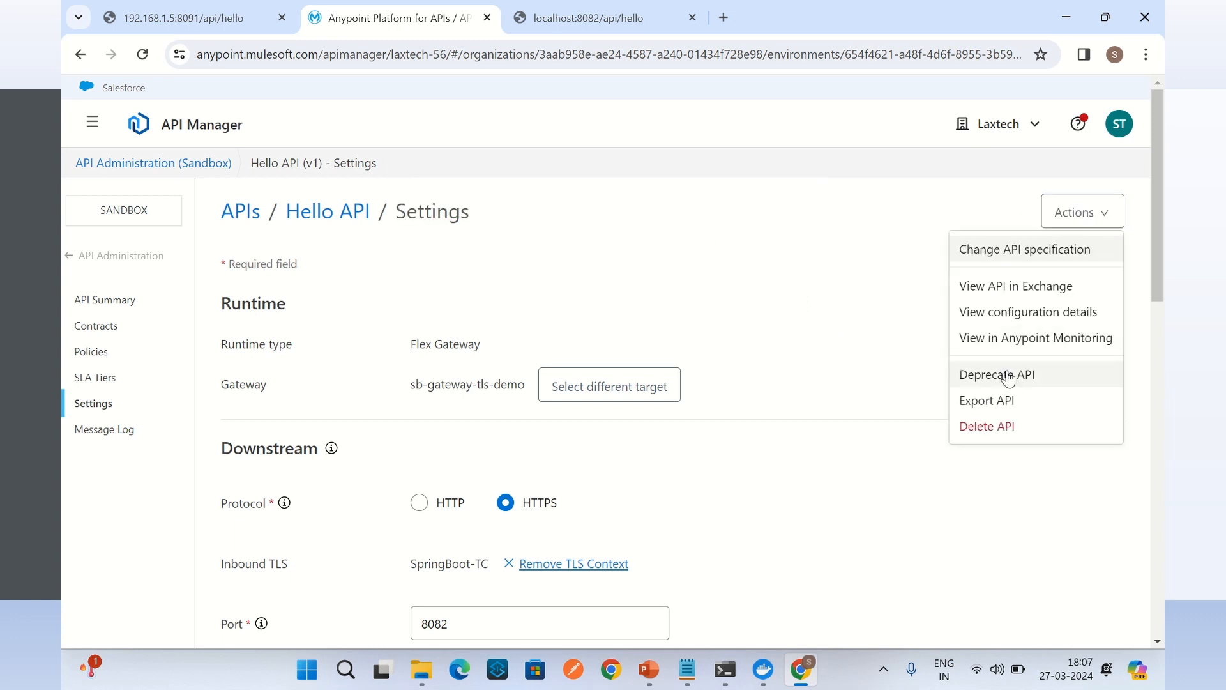
pyautogui.click(1016, 313)
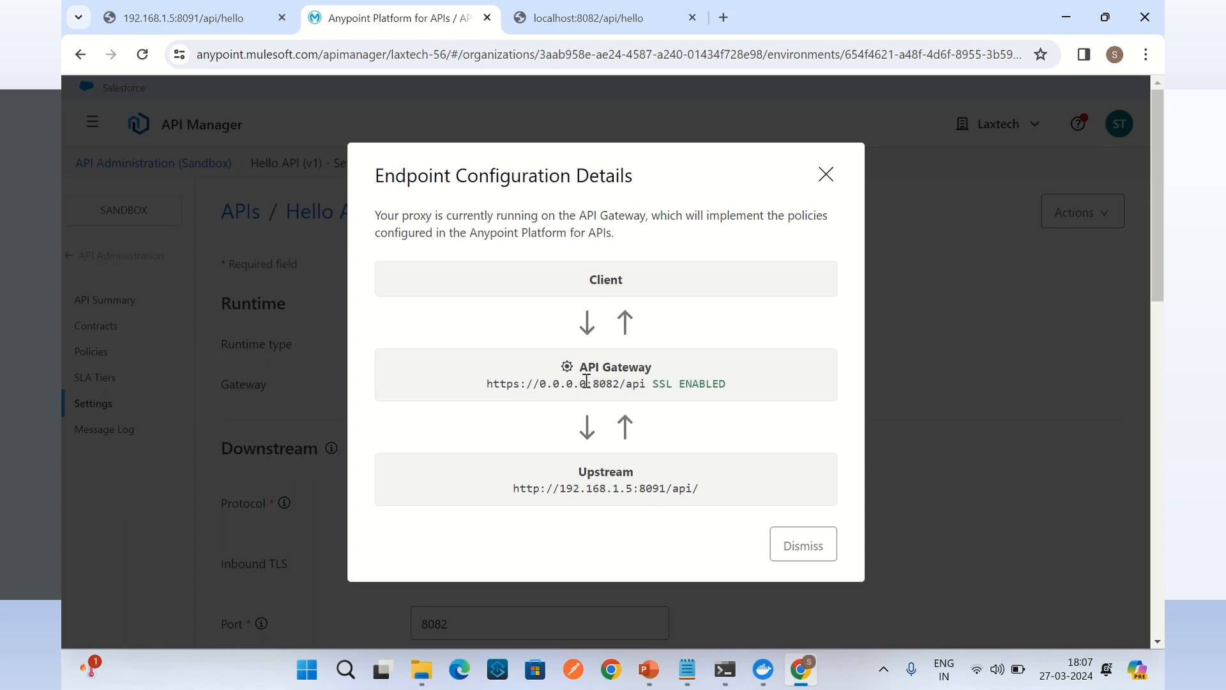
pyautogui.tripleClick(657, 378)
pyautogui.tripleClick(730, 382)
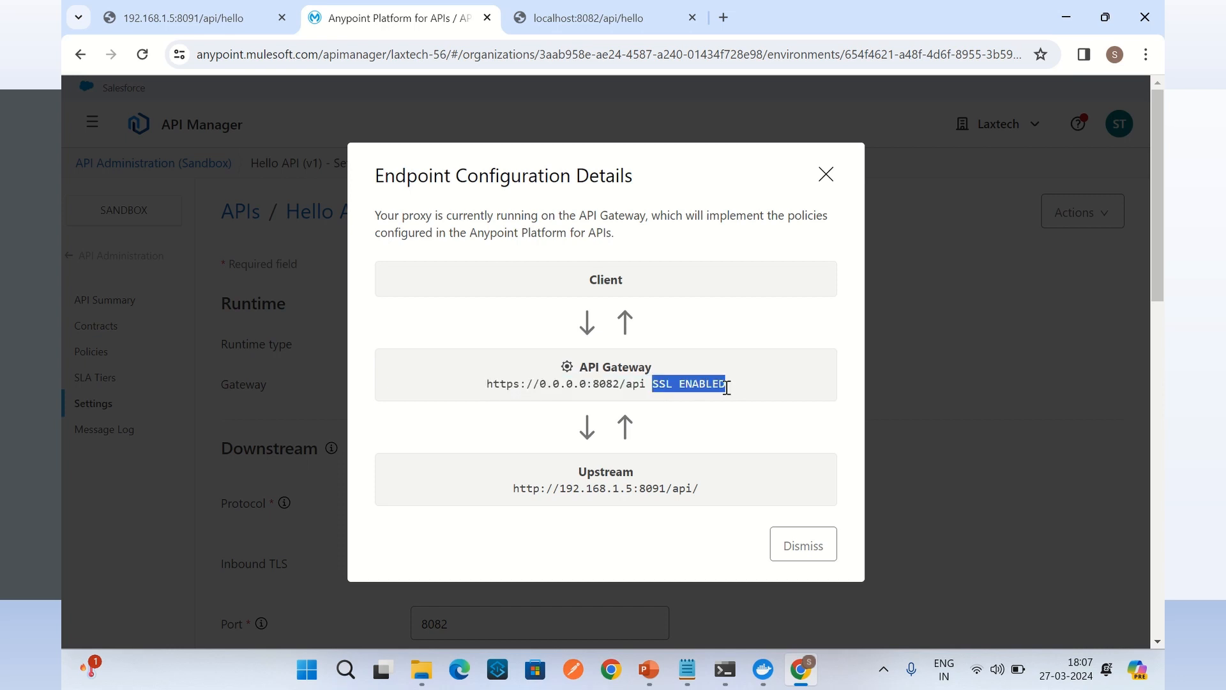
pyautogui.click(590, 282)
pyautogui.doubleClick(591, 280)
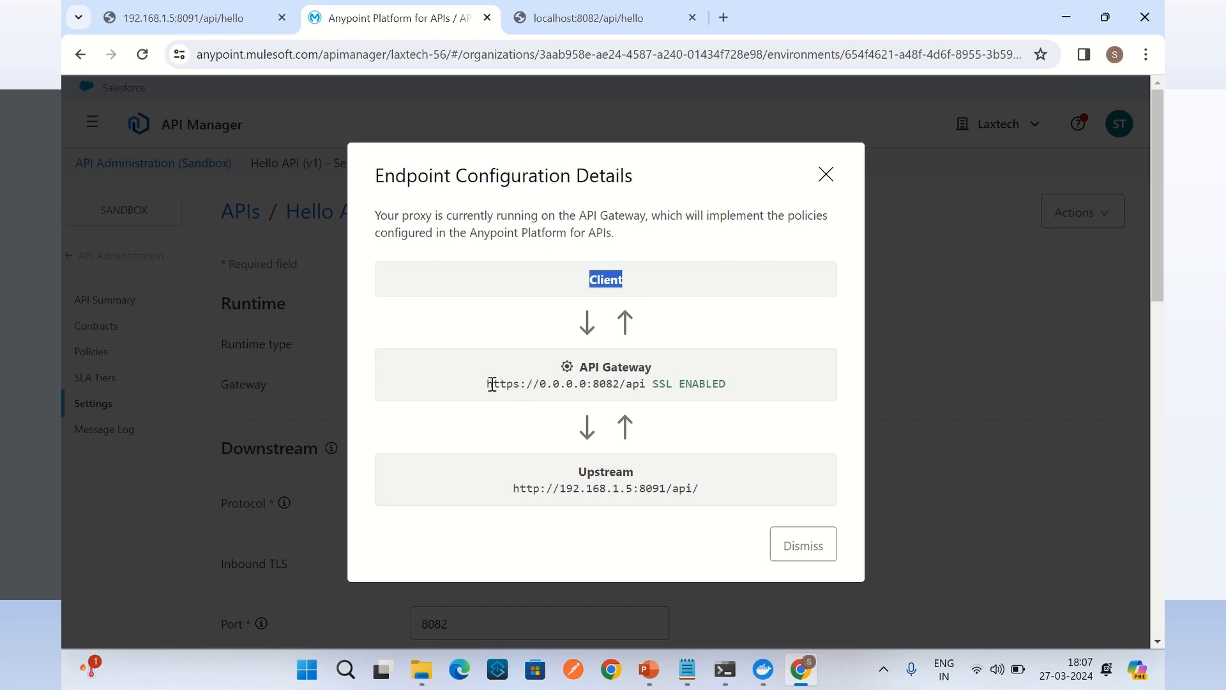
pyautogui.moveTo(487, 385); pyautogui.dragTo(654, 387)
pyautogui.click(829, 488)
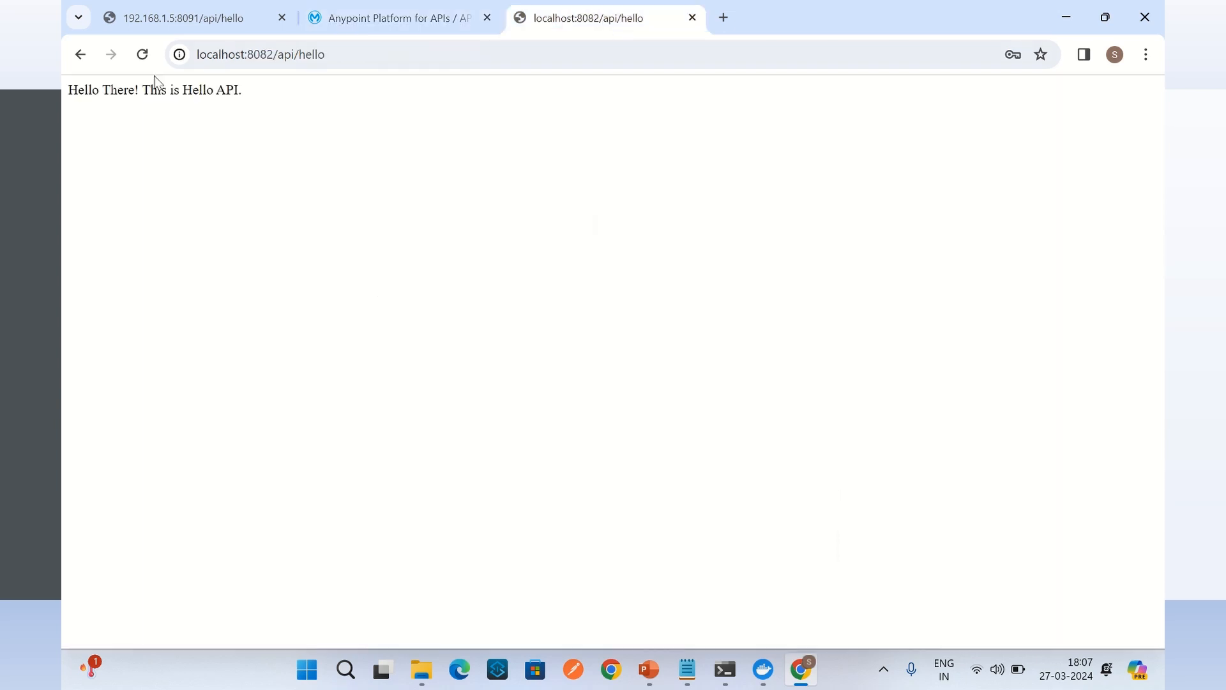
pyautogui.click(354, 55)
pyautogui.hotkey('ctrl', 'c')
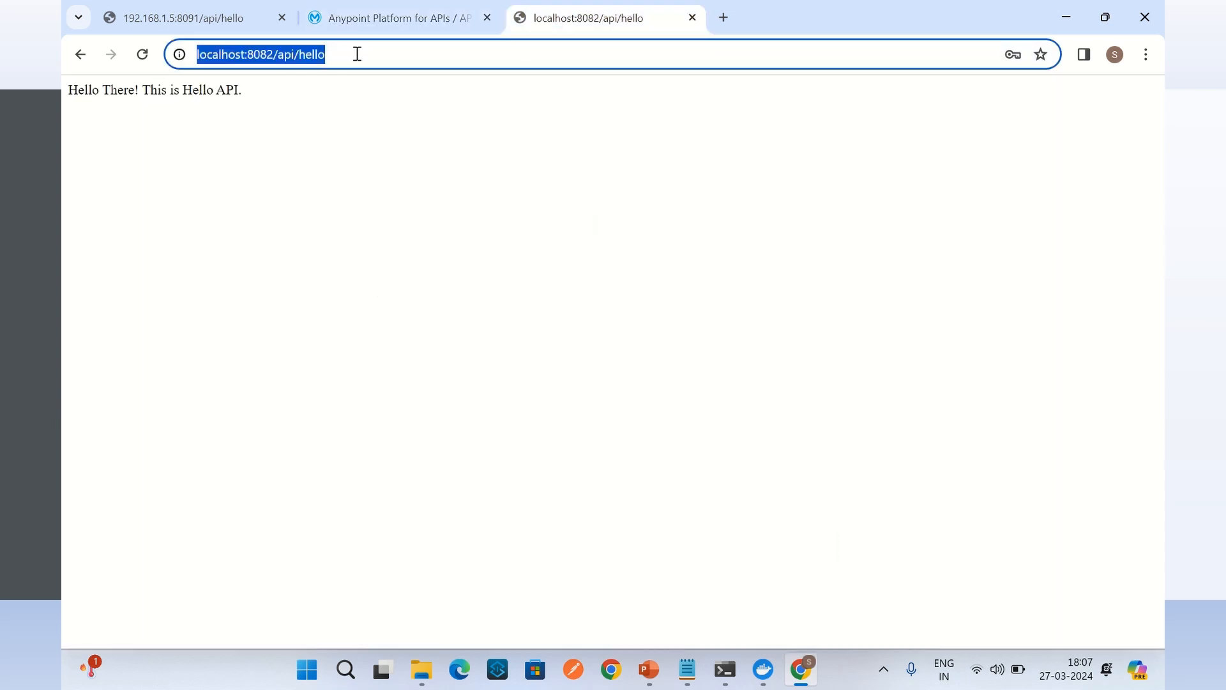
pyautogui.press('BackSpace')
pyautogui.hotkey('ctrl', 'v')
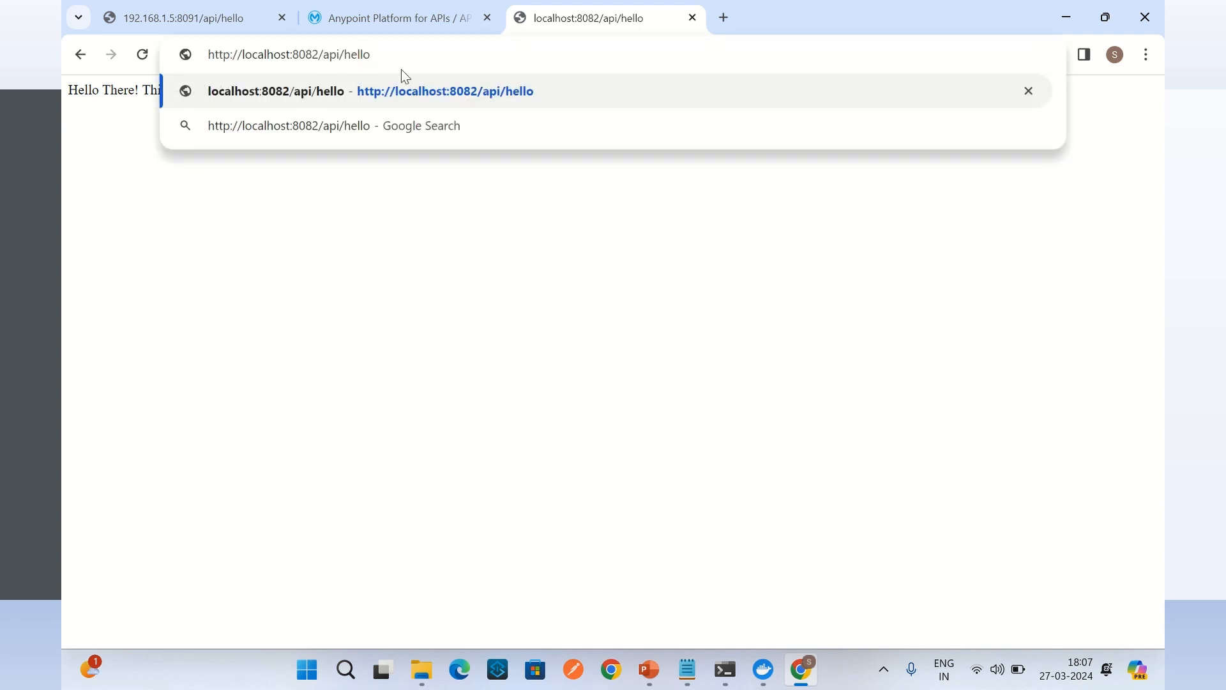
pyautogui.press('Return')
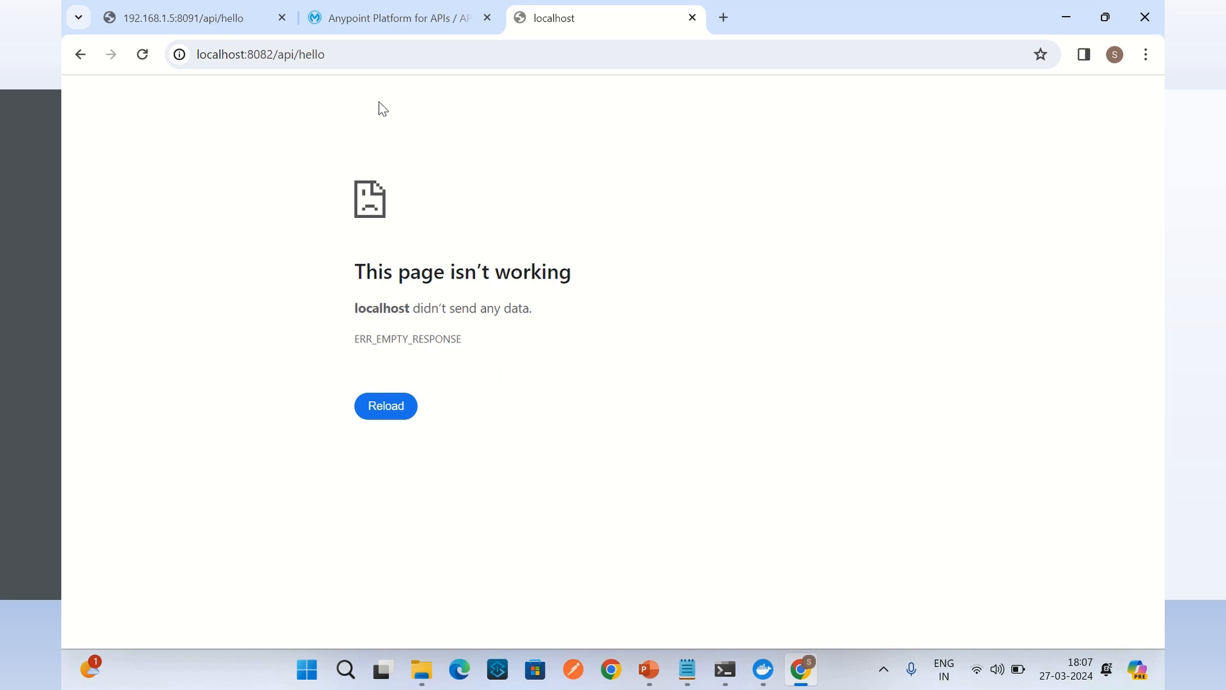
pyautogui.click(349, 50)
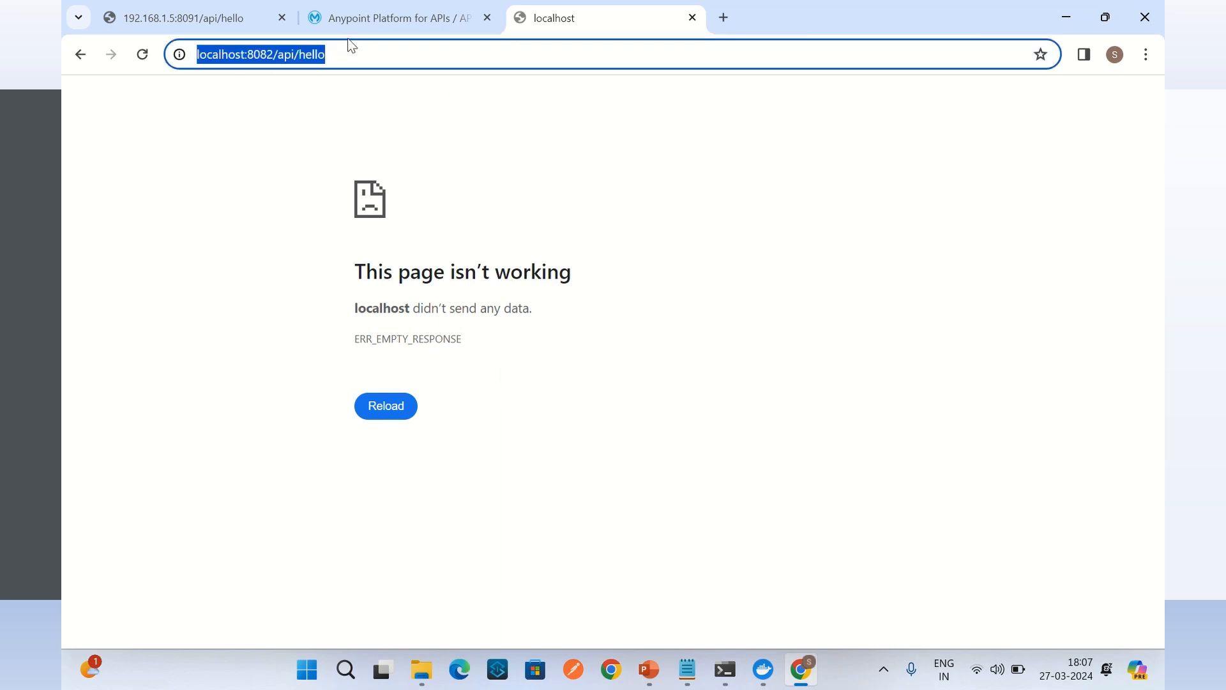
pyautogui.click(349, 49)
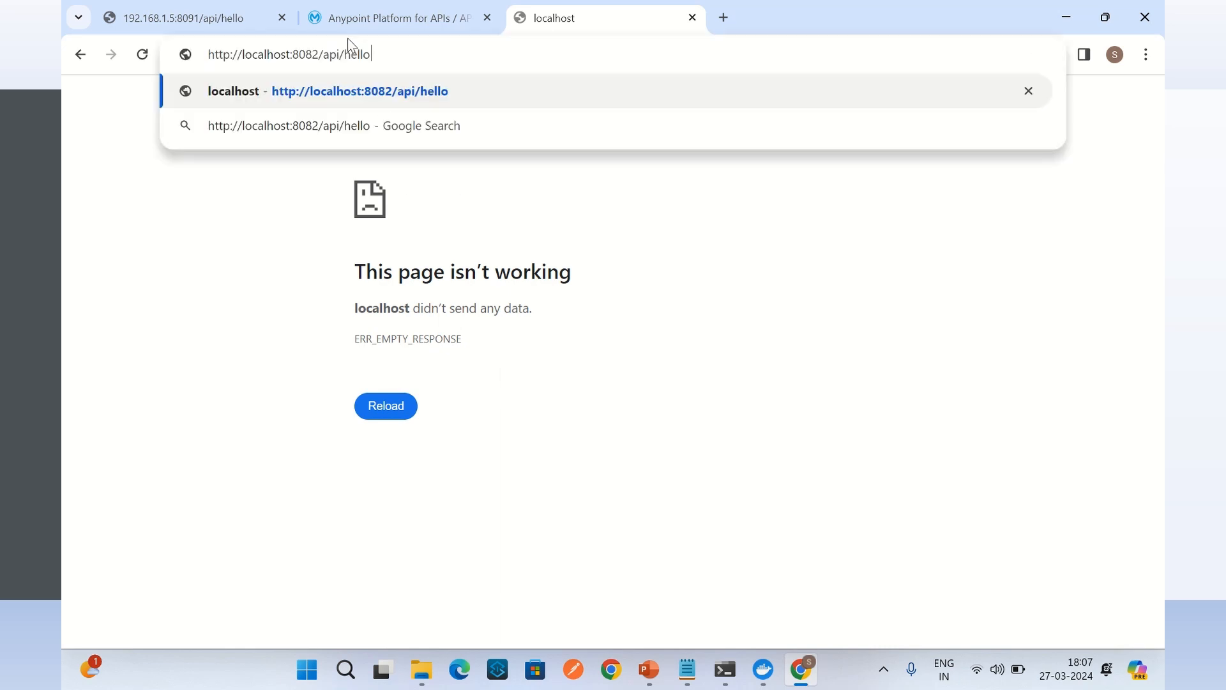
pyautogui.click(229, 54)
pyautogui.write('s')
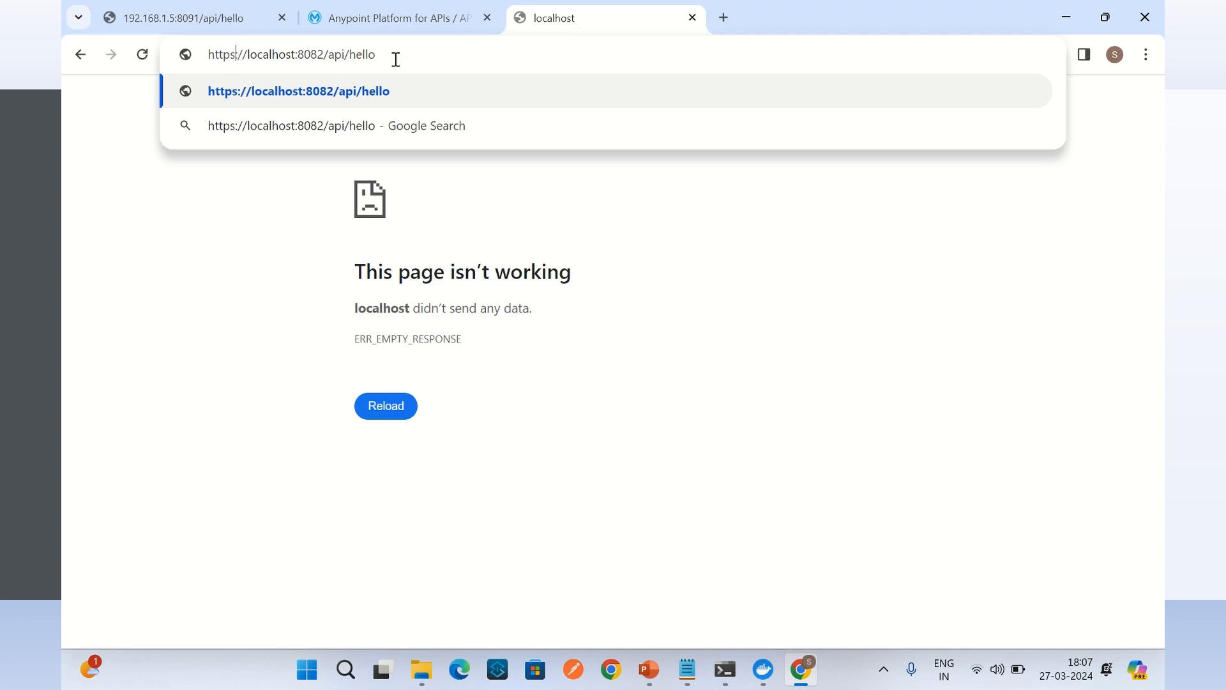
pyautogui.press('Return')
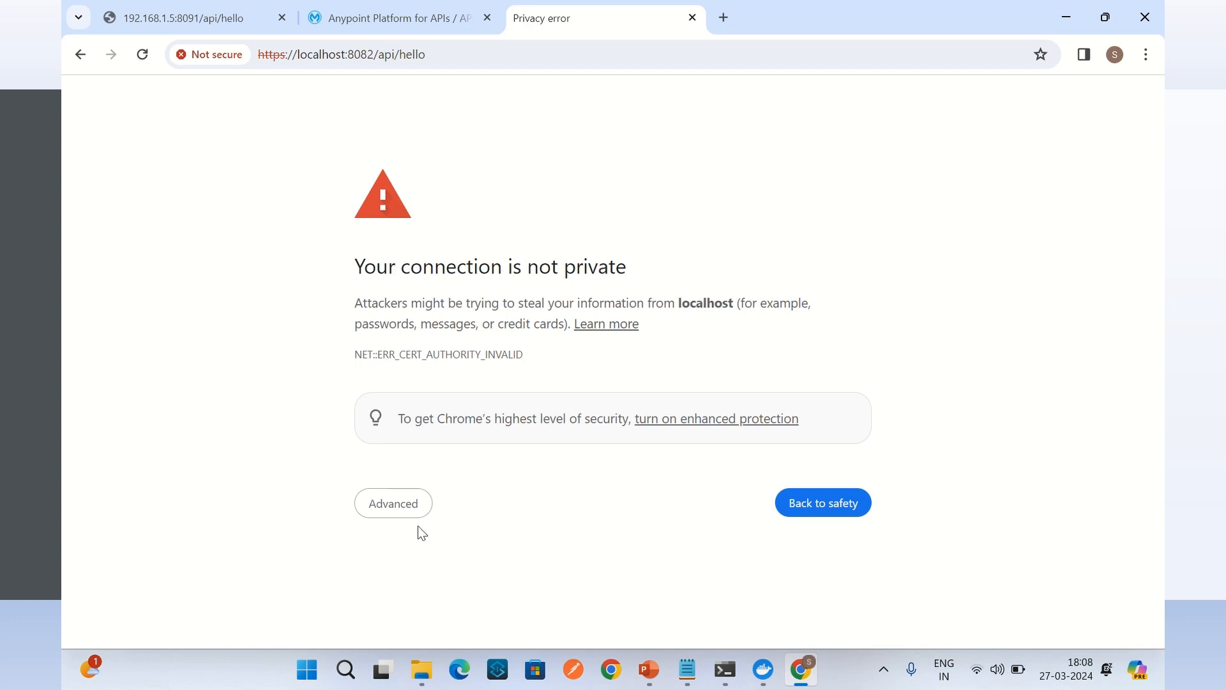
pyautogui.click(391, 507)
pyautogui.scroll(-1, 531, 498)
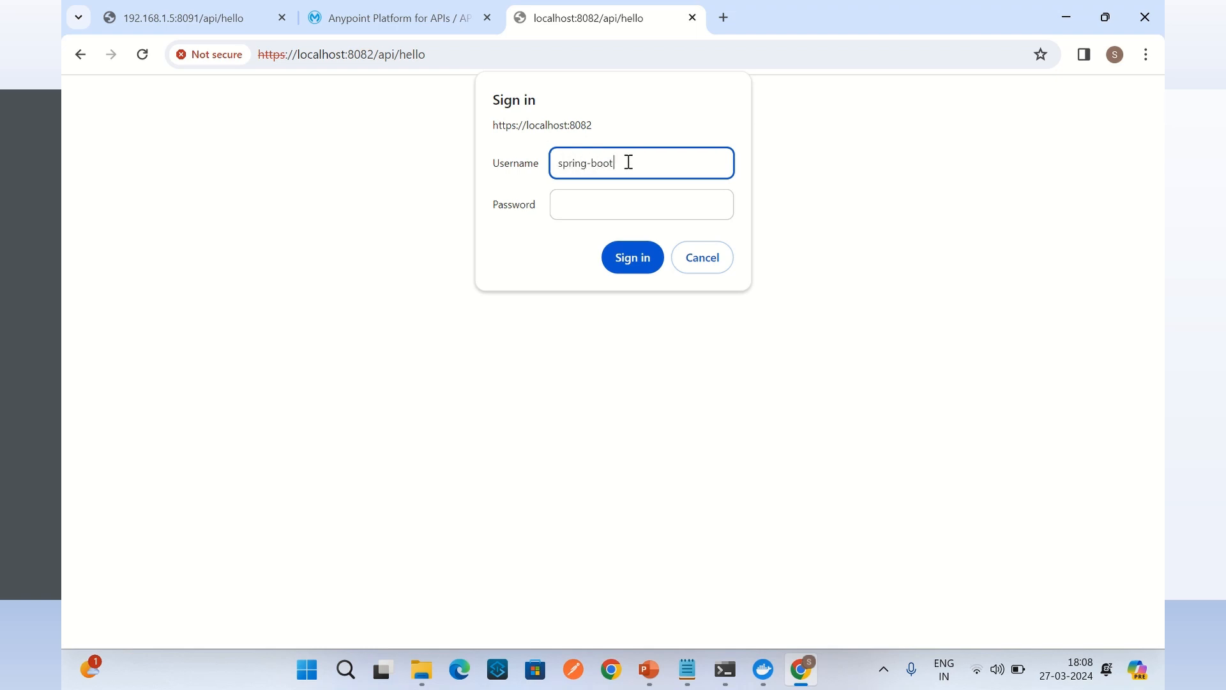
# - Sign in to the Hello API with the Basic Authentication username and password
pyautogui.hotkey('ctrl', 'a')
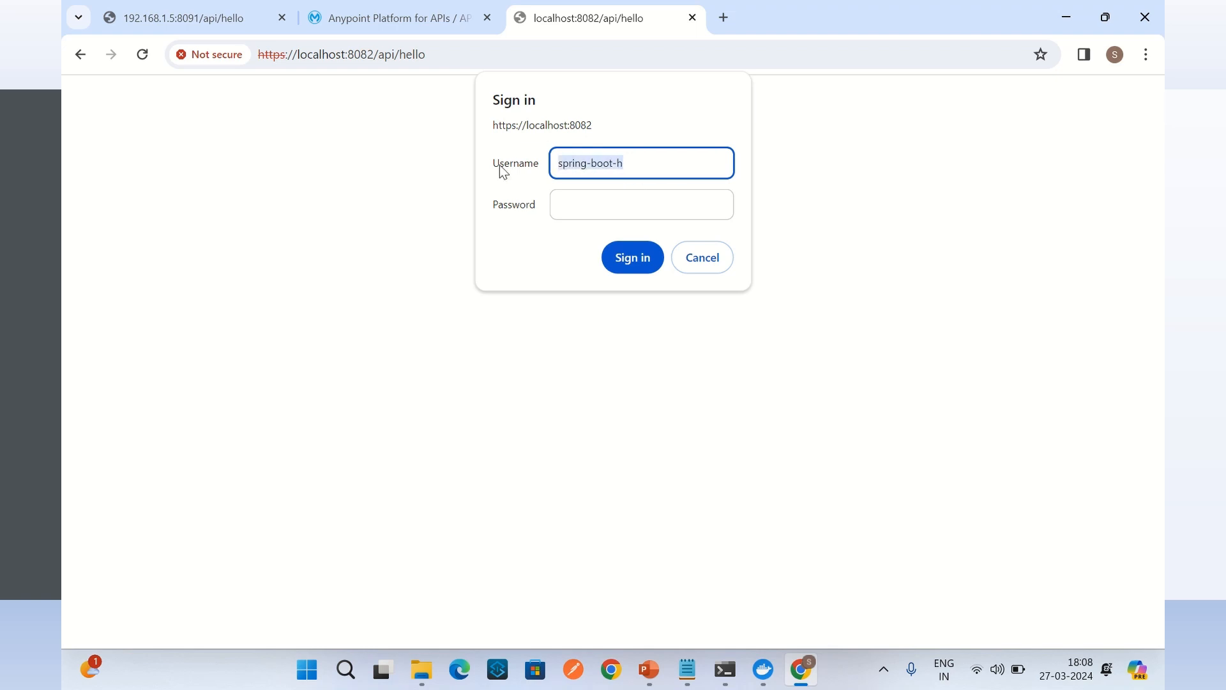
pyautogui.click(572, 200)
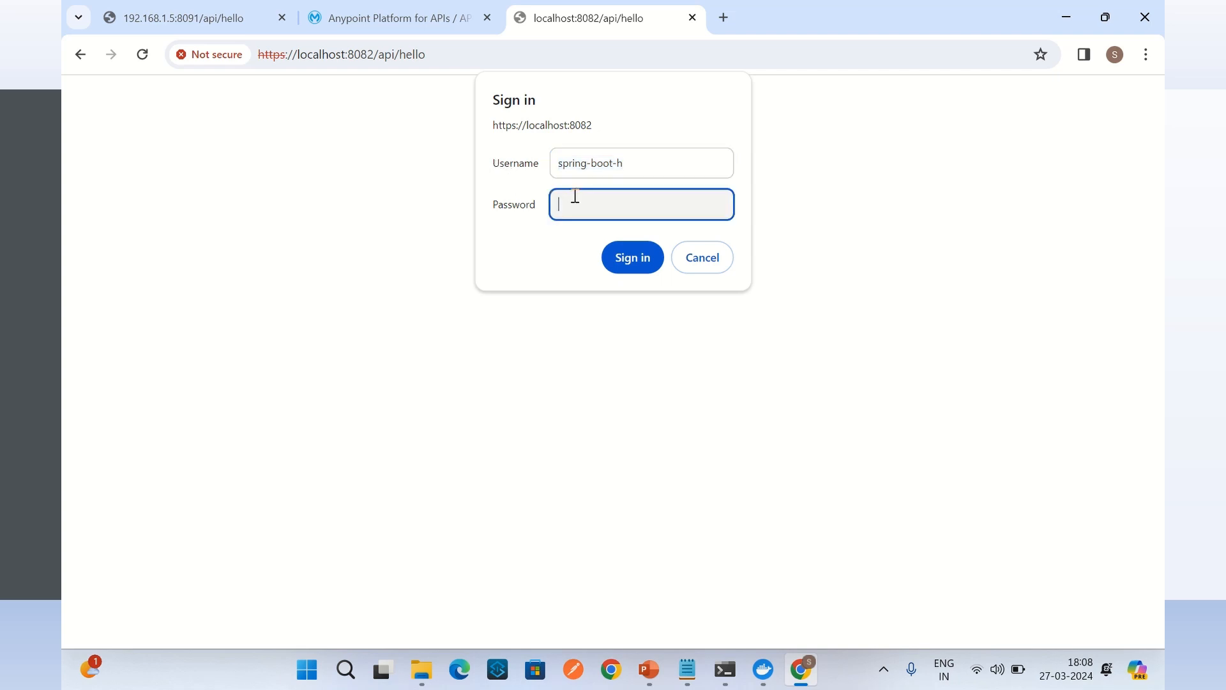
pyautogui.hotkey('ctrl', 'v')
pyautogui.click(632, 258)
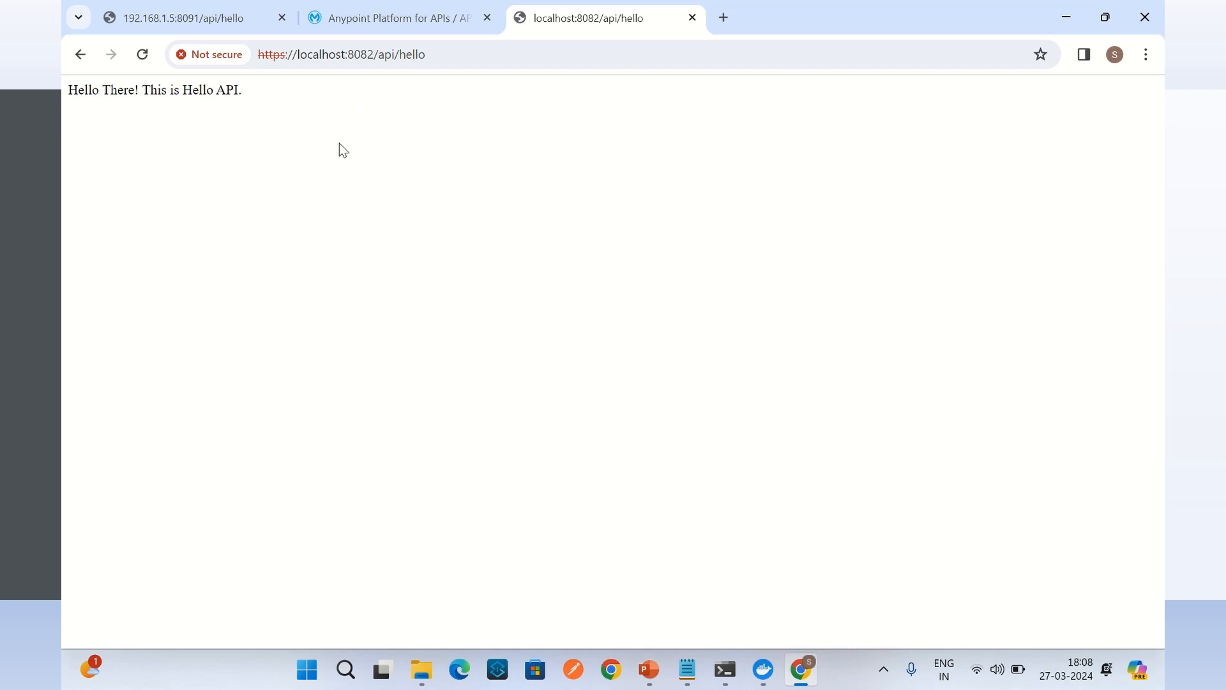
# - Open the localhost:8082 site certificate, examine its Issued To details, and check the HTTPS request URL
pyautogui.click(228, 57)
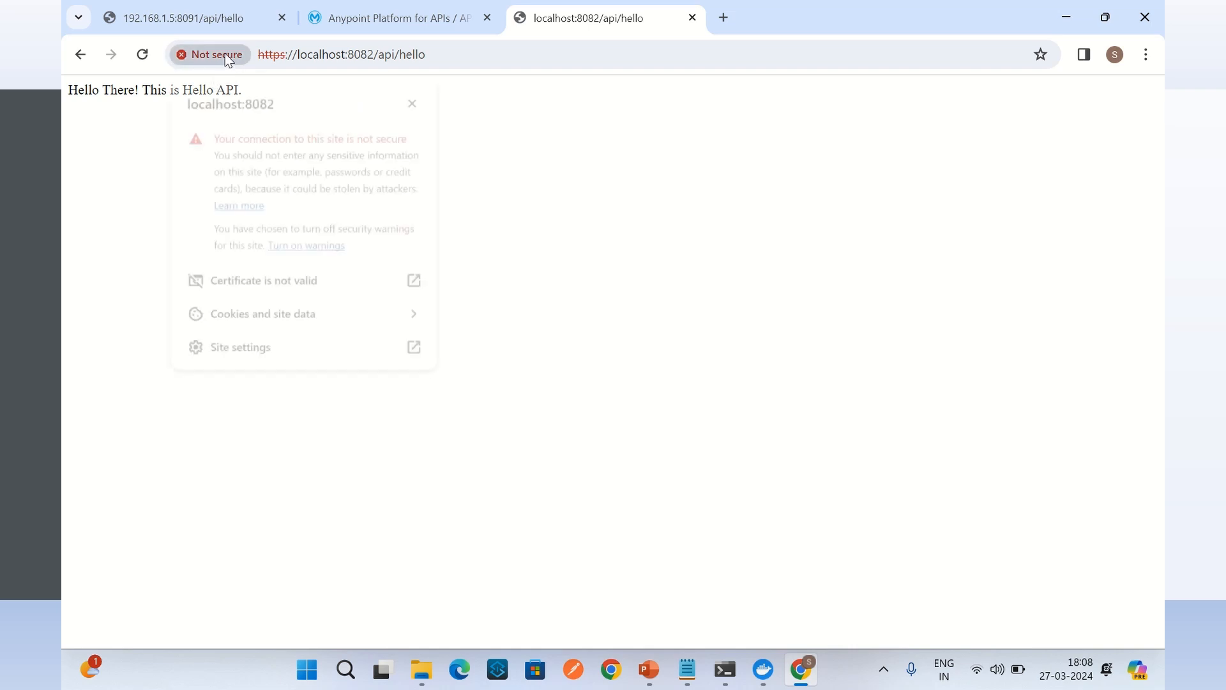
pyautogui.click(416, 282)
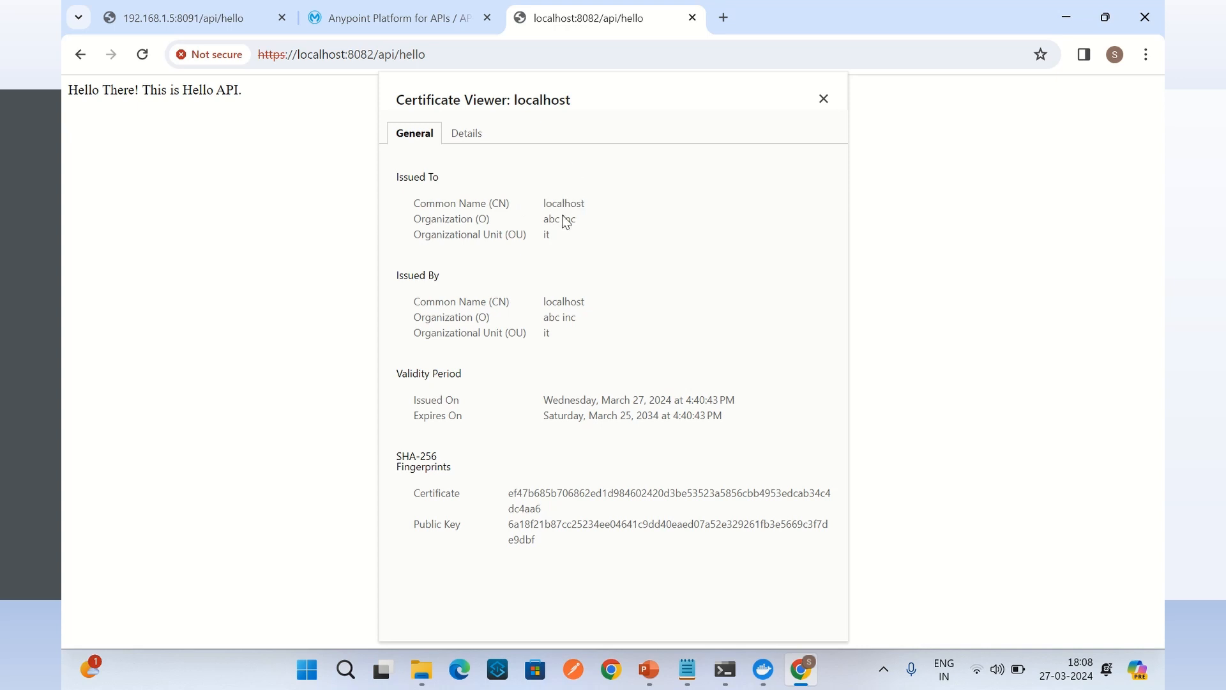
pyautogui.moveTo(567, 202); pyautogui.dragTo(613, 220)
pyautogui.moveTo(561, 213); pyautogui.dragTo(592, 266)
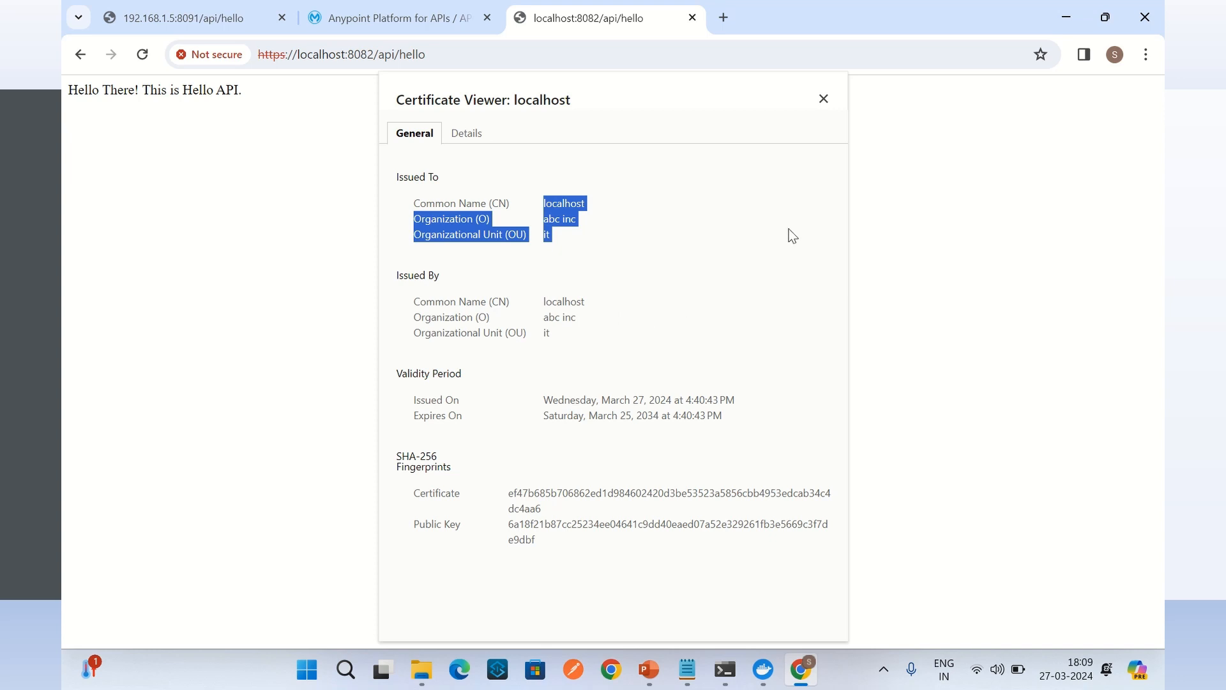
pyautogui.press('Escape')
pyautogui.click(468, 54)
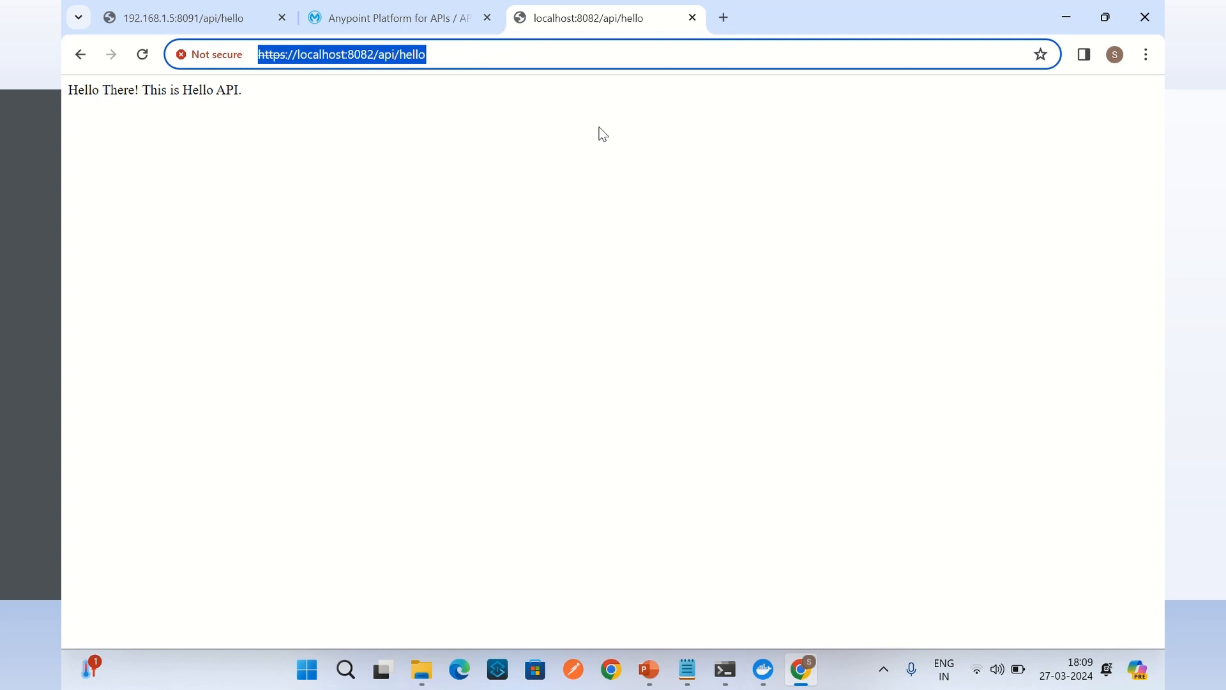
pyautogui.click(603, 133)
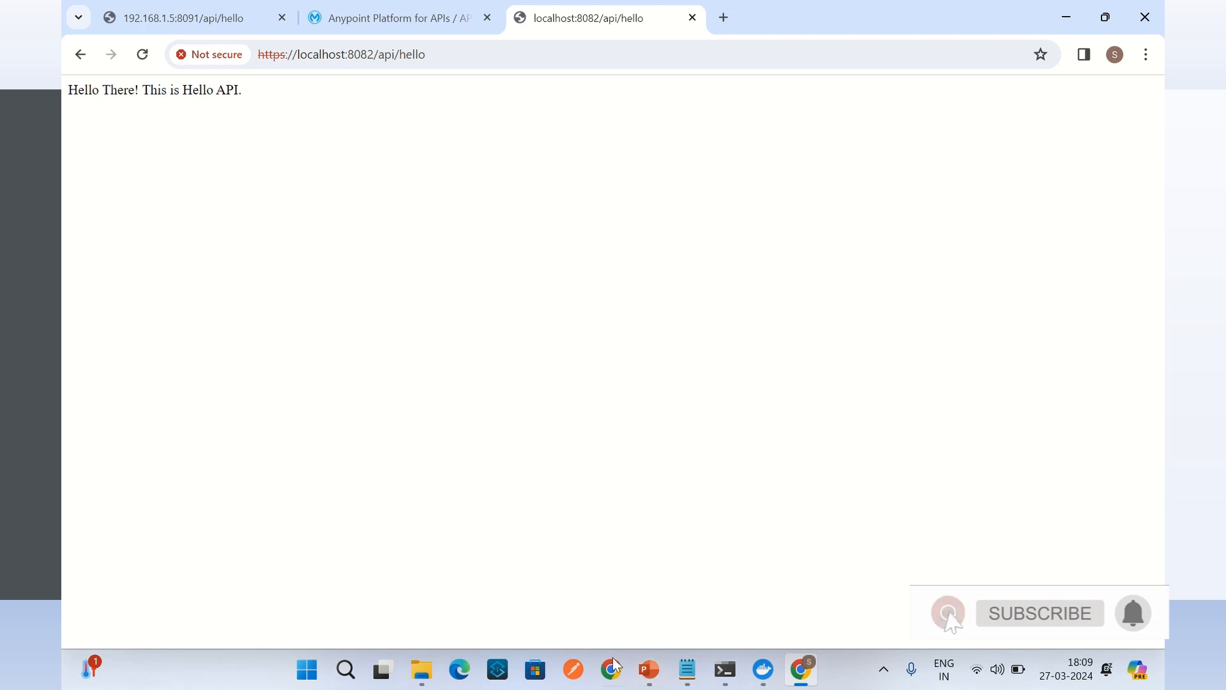
# - Return to the Hello API's endpoint configuration details in API Manager, review the gateway's SSL status, and close the details
pyautogui.click(366, 23)
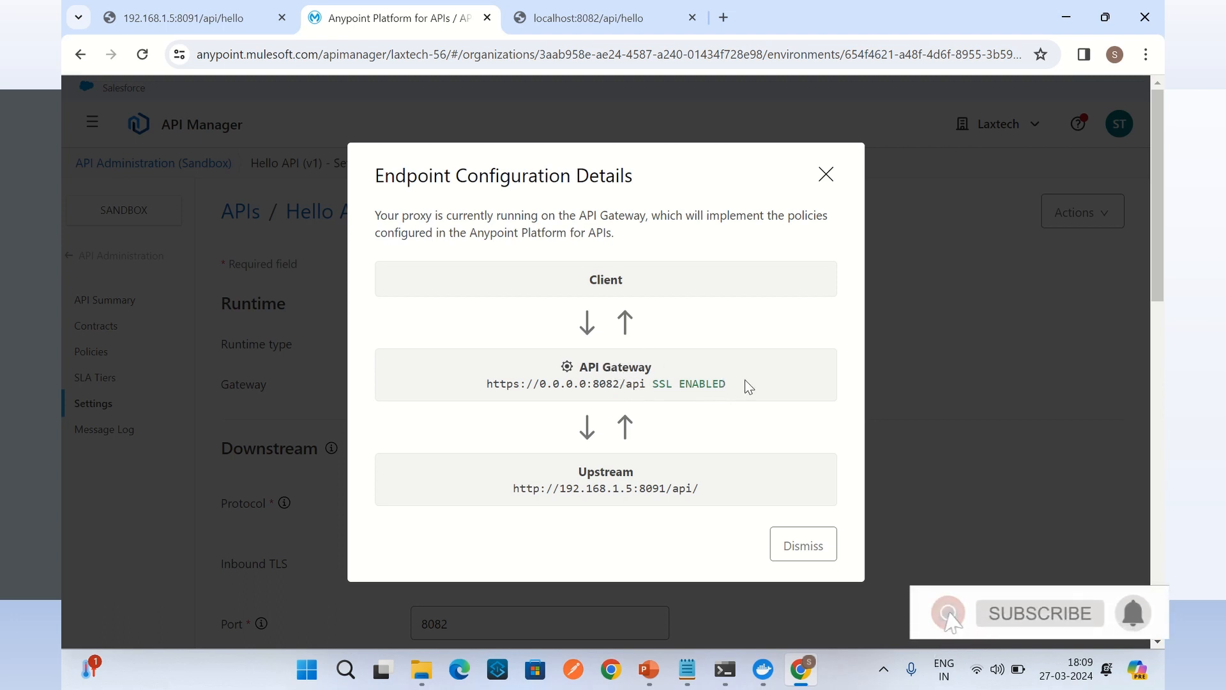
pyautogui.moveTo(744, 380); pyautogui.dragTo(636, 383)
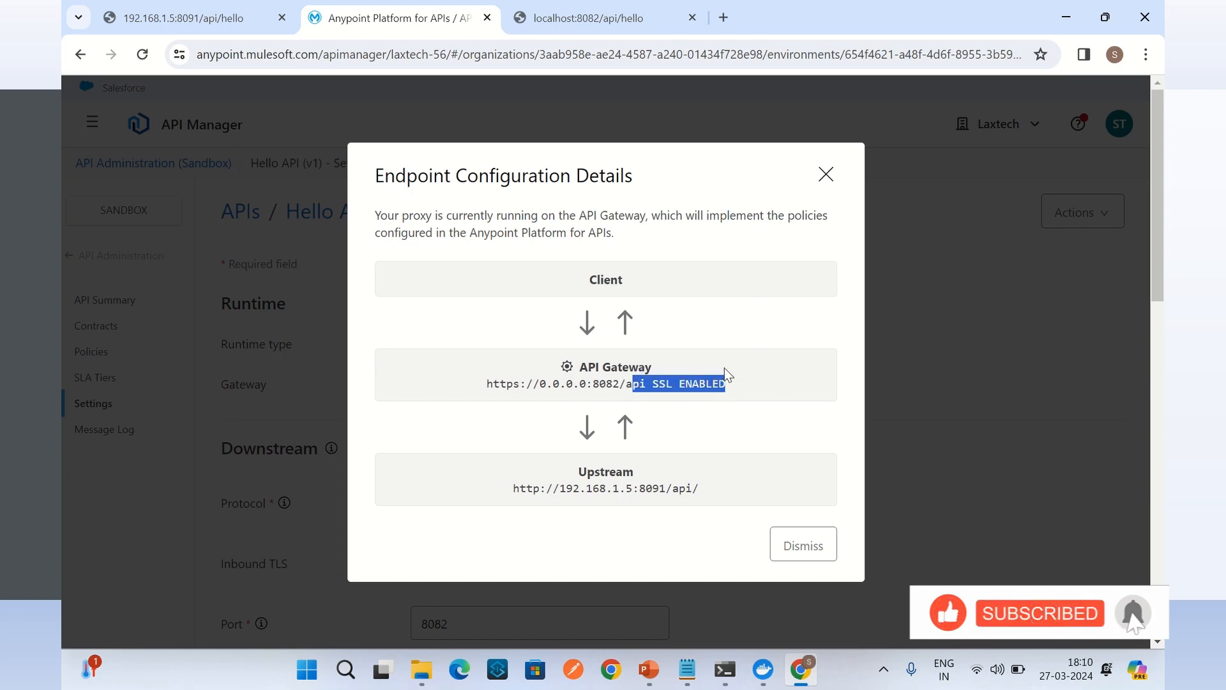
pyautogui.click(744, 366)
pyautogui.click(825, 174)
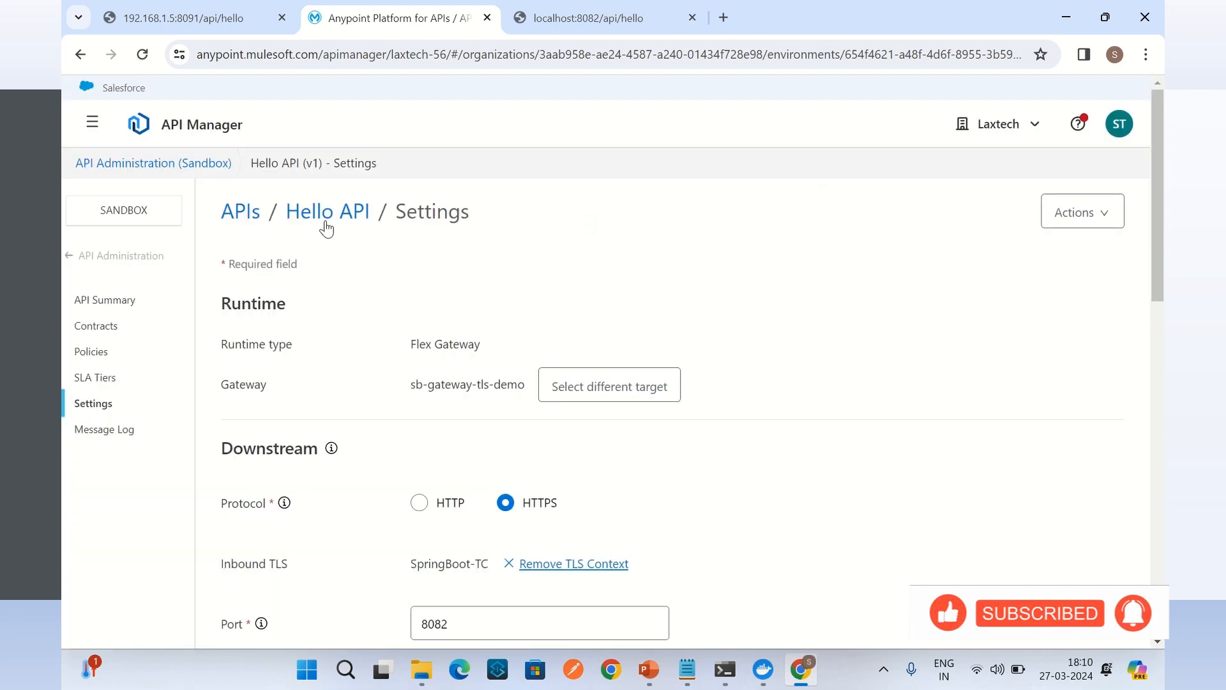
pyautogui.click(92, 121)
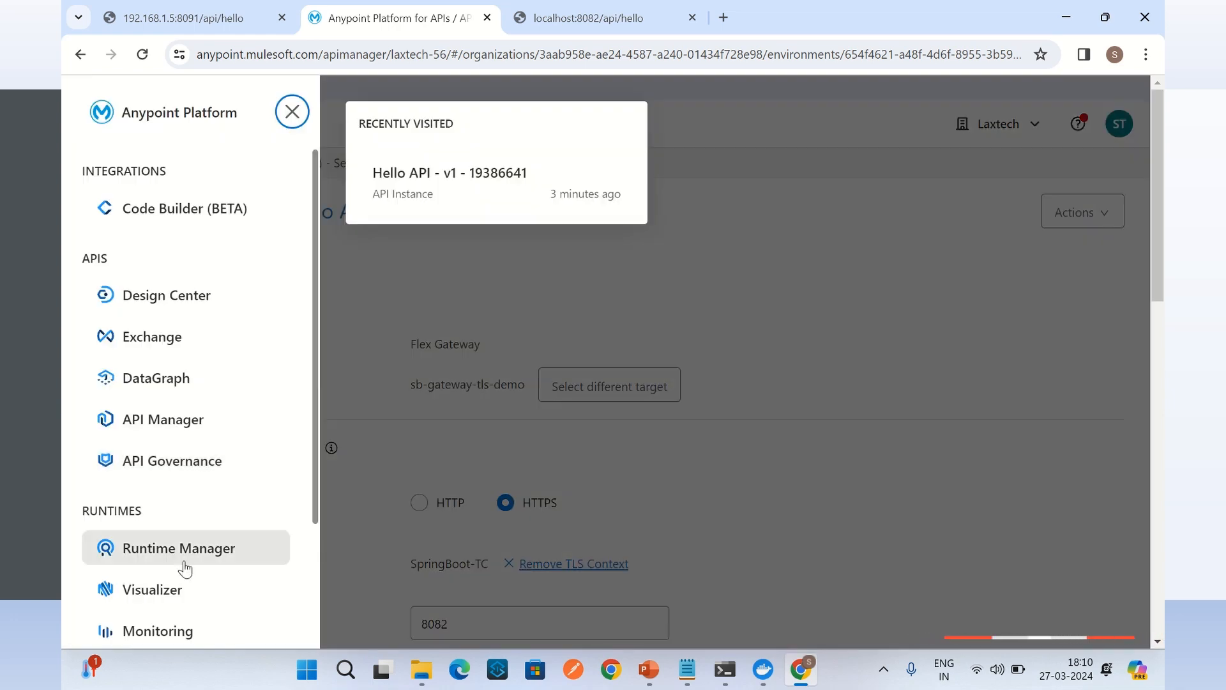
pyautogui.scroll(-2, 205, 548)
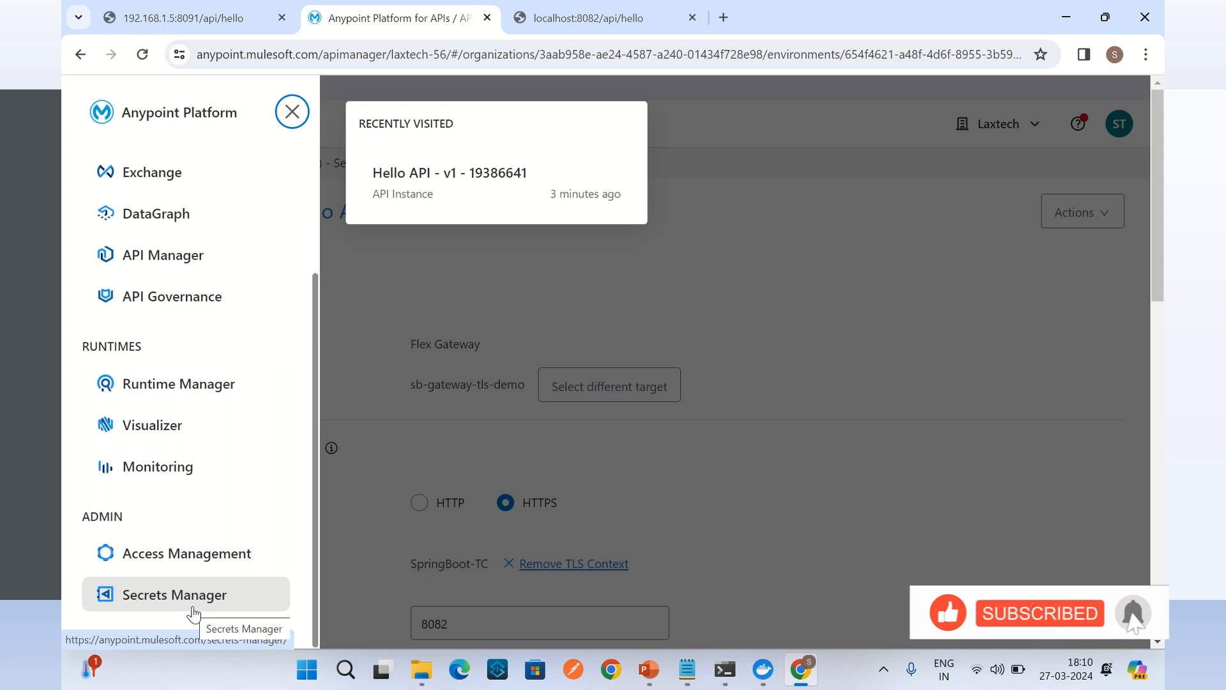
pyautogui.scroll(3, 218, 550)
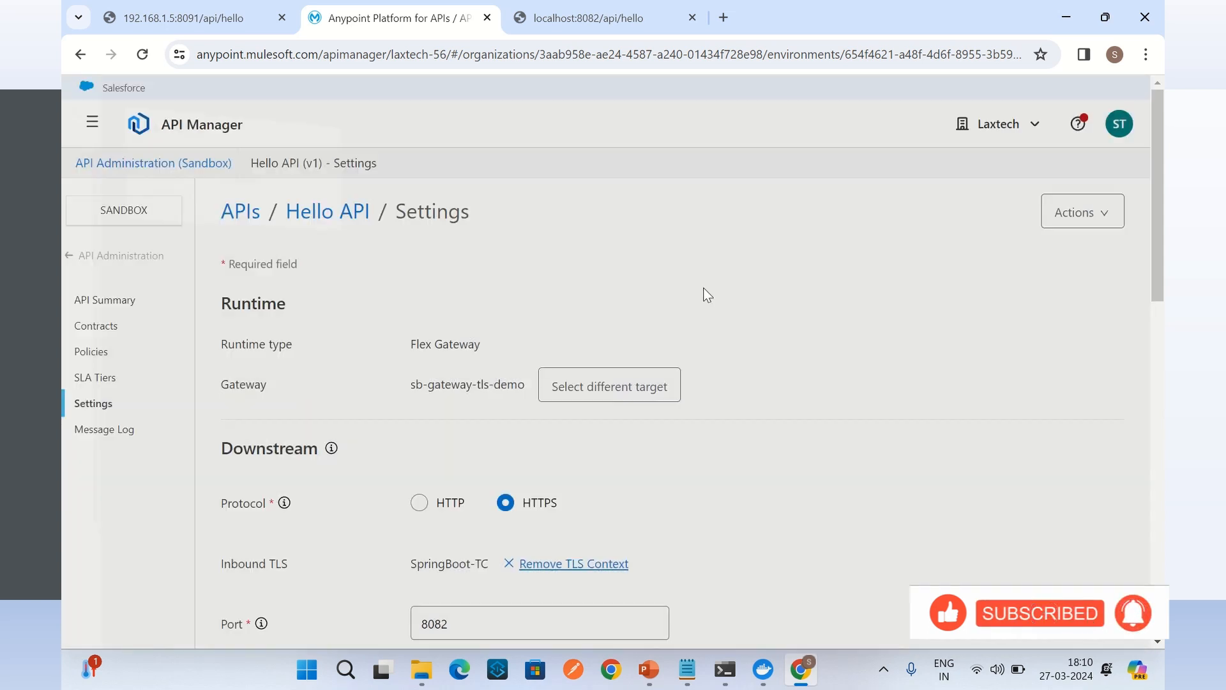
pyautogui.click(697, 283)
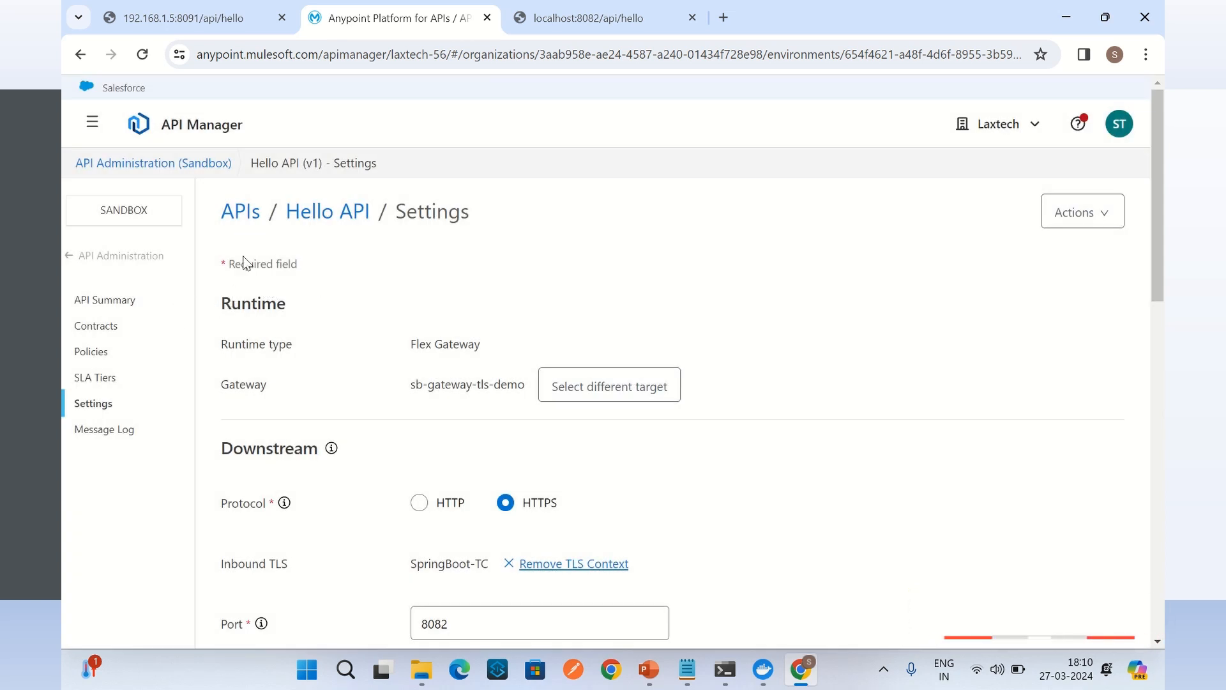
# - Open the Hello API summary, return to its settings, and review the inbound TLS context under Downstream
pyautogui.click(313, 217)
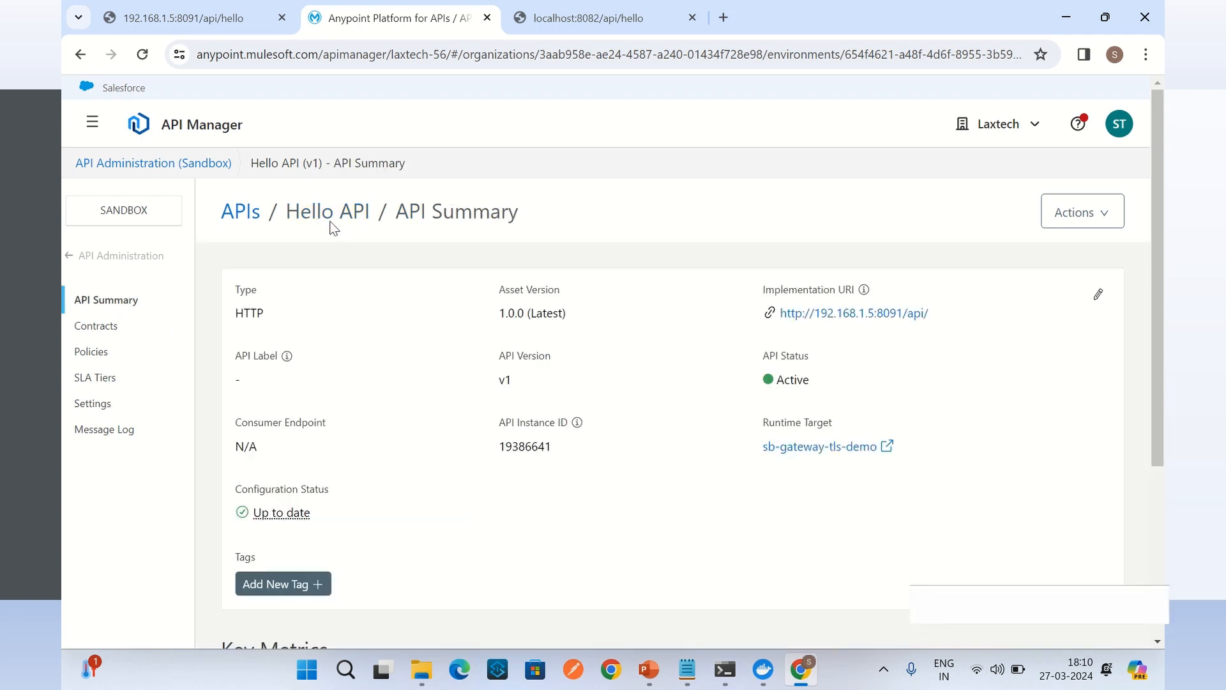
pyautogui.click(99, 404)
pyautogui.scroll(-1, 485, 473)
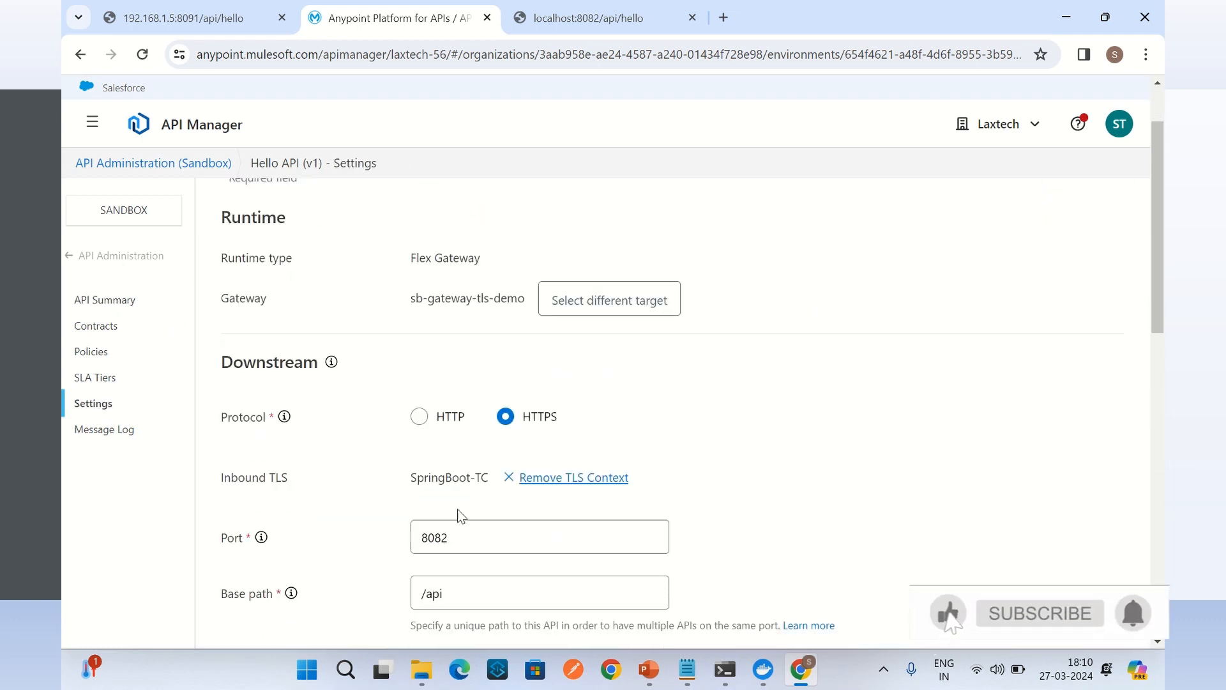
pyautogui.moveTo(238, 477); pyautogui.dragTo(440, 479)
pyautogui.click(315, 476)
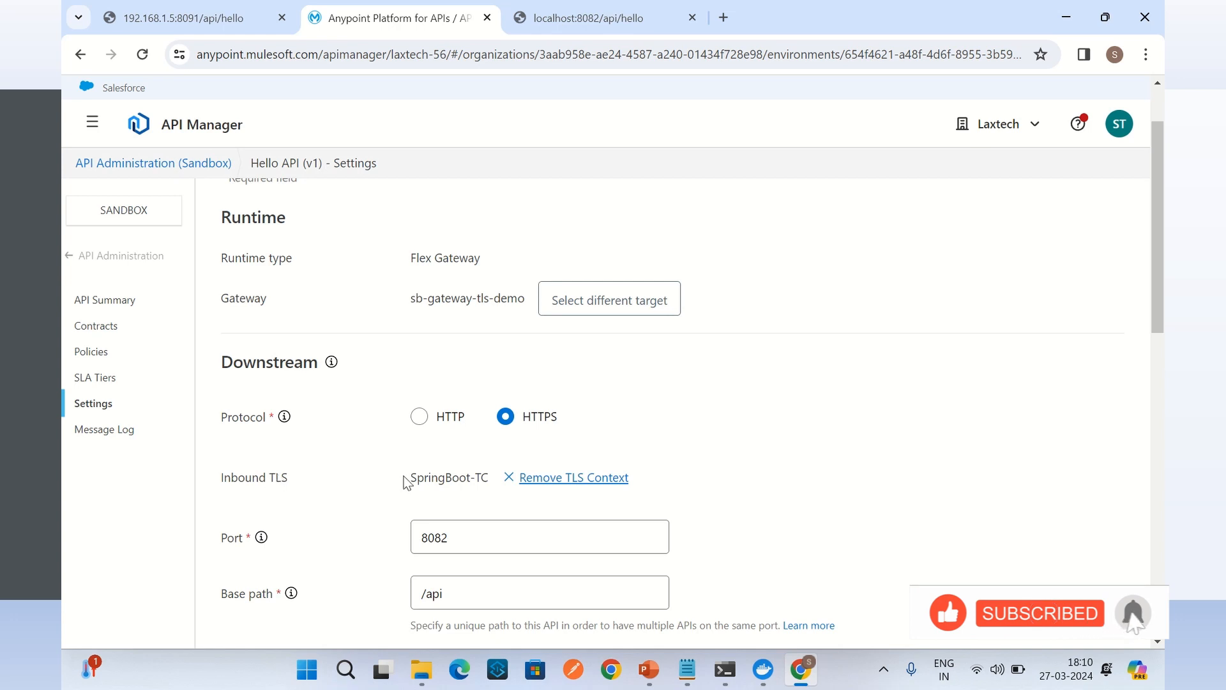
pyautogui.moveTo(409, 479); pyautogui.dragTo(459, 484)
pyautogui.click(796, 424)
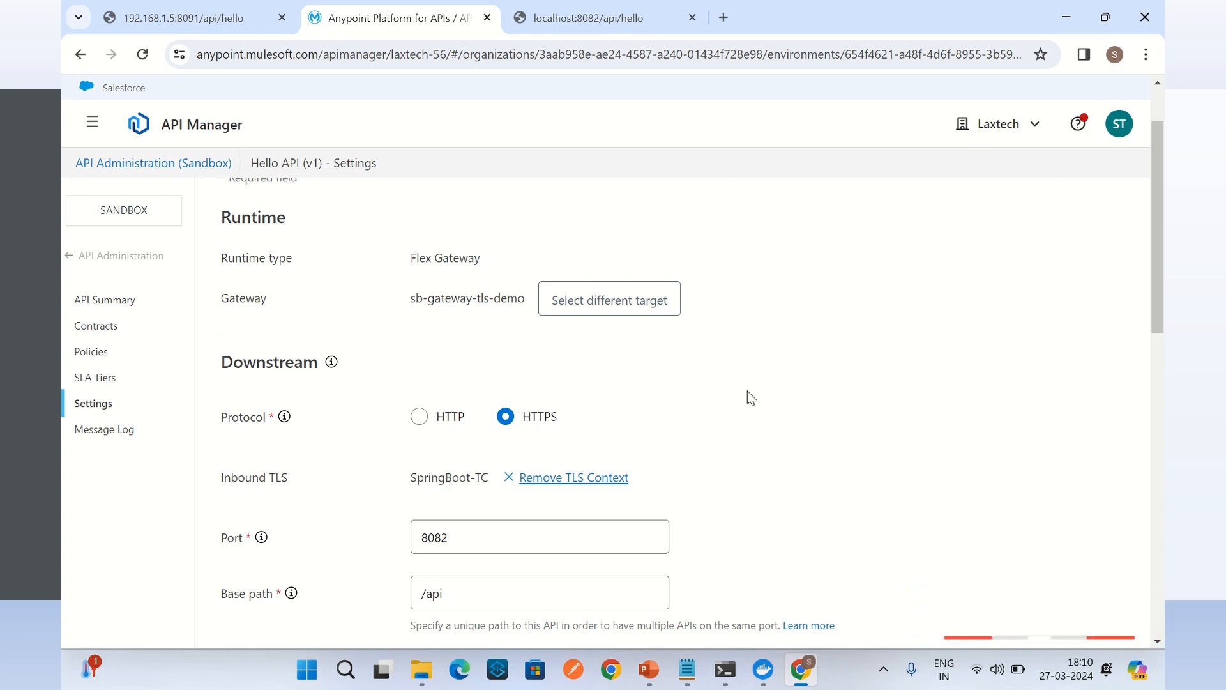